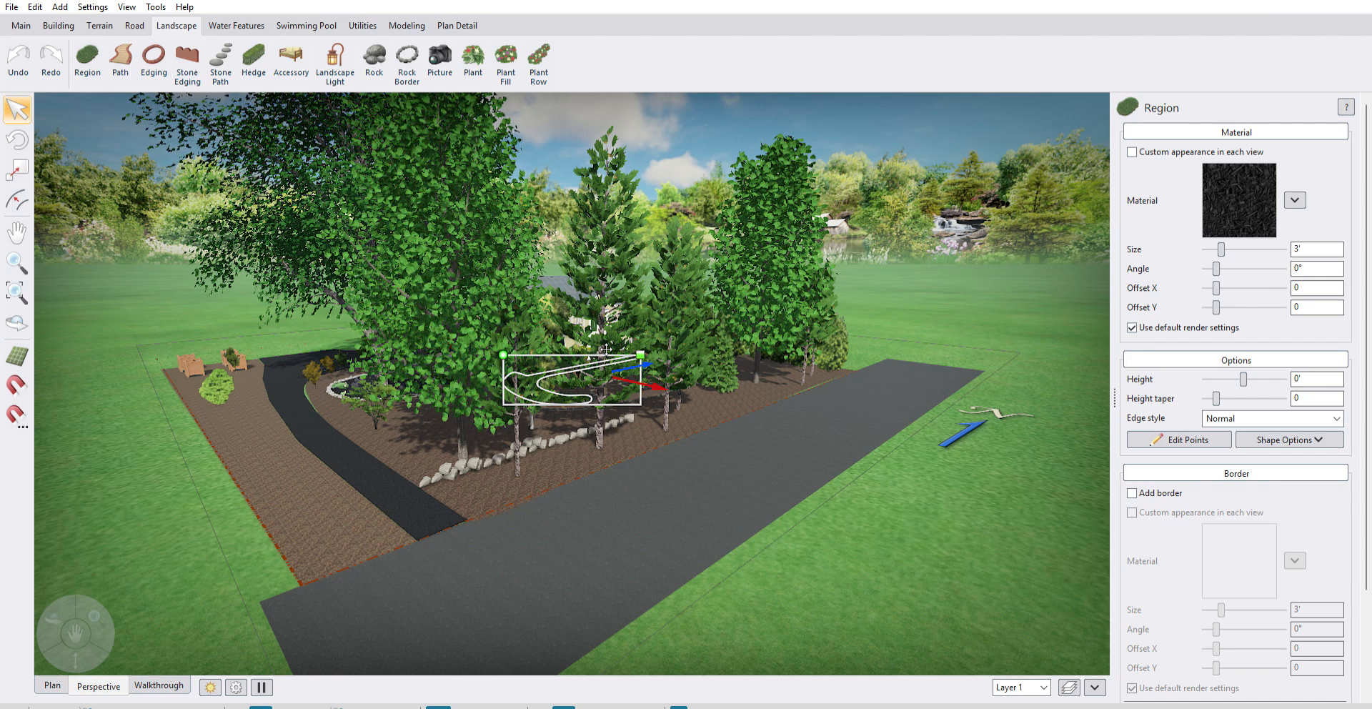
# Clear the selection and examine the road, driveway and tree planting across the front of the property.
pyautogui.click(72, 249)
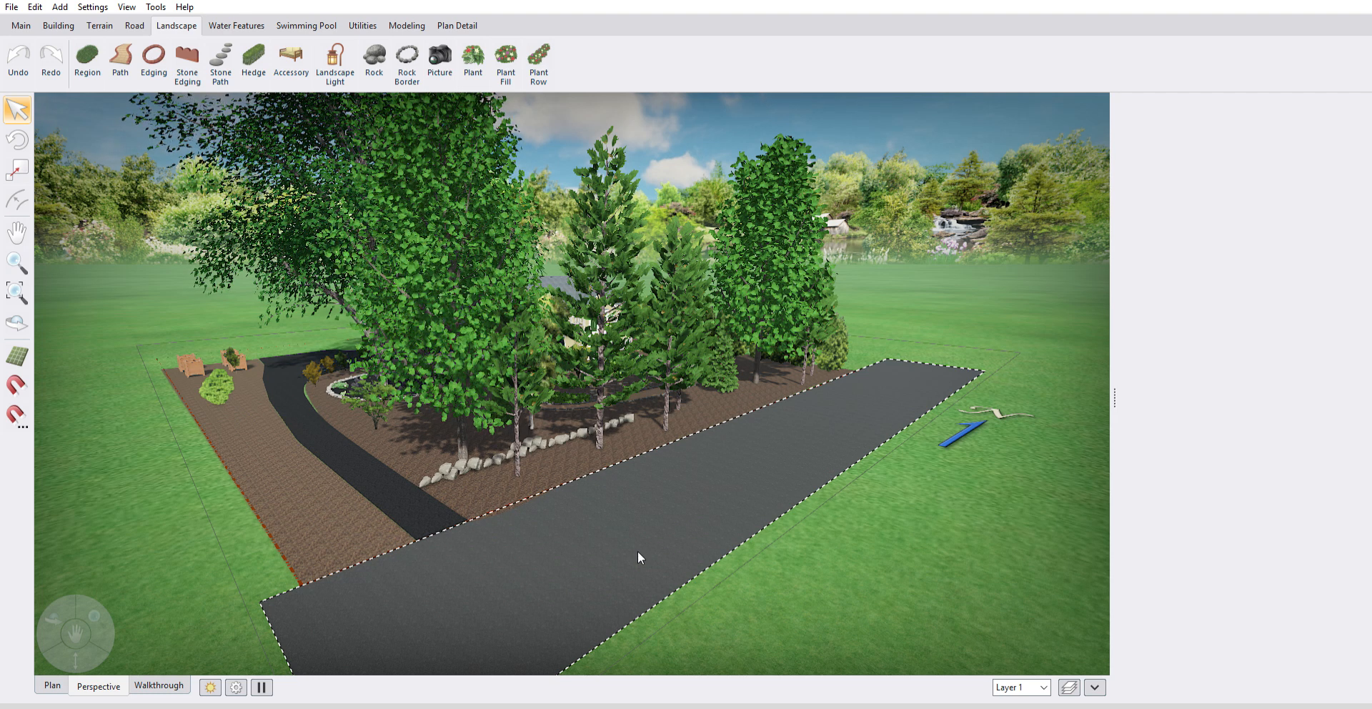
pyautogui.press('Escape')
pyautogui.click(7, 221)
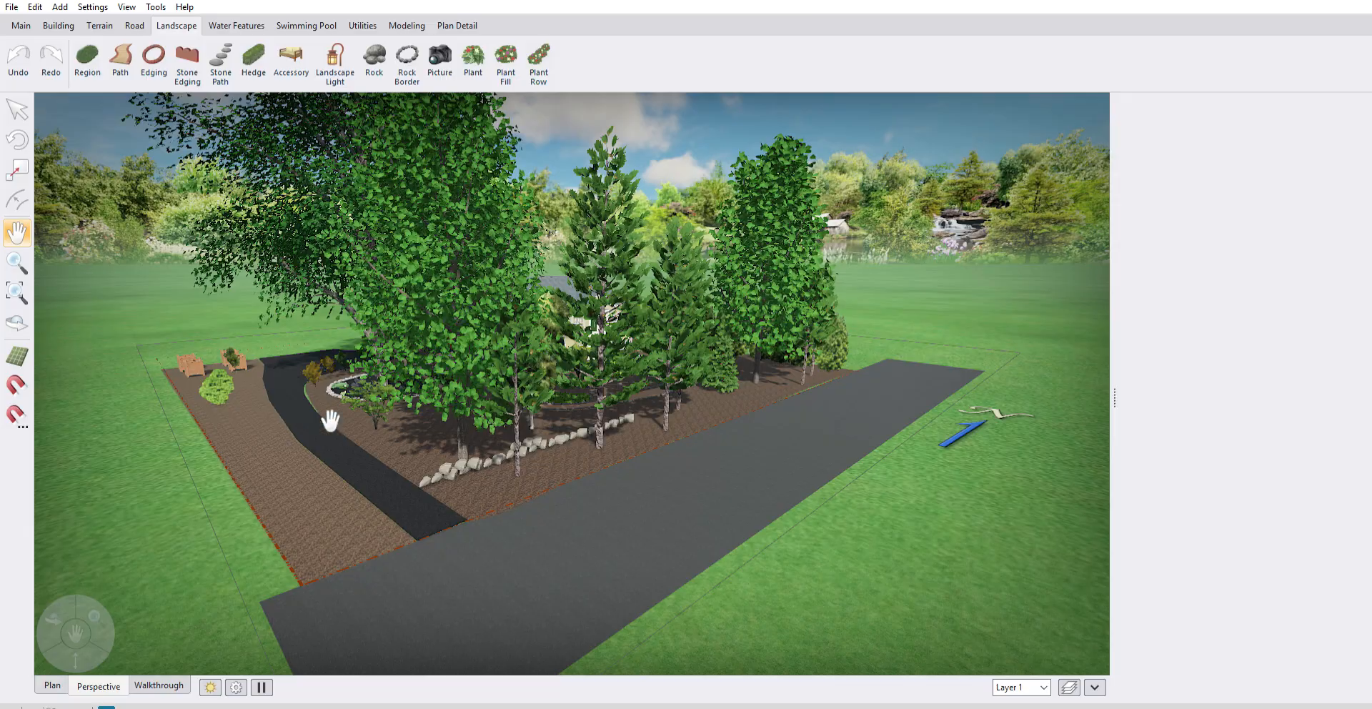
pyautogui.moveTo(358, 477); pyautogui.dragTo(426, 547)
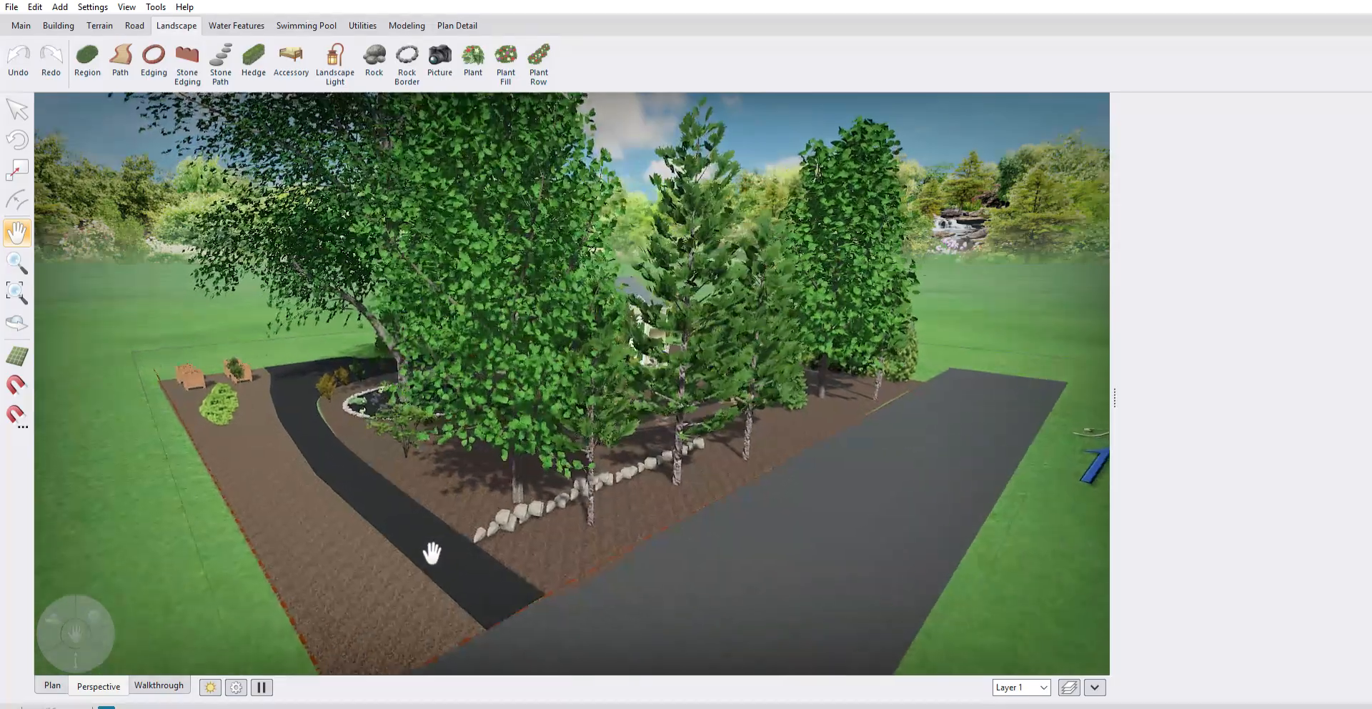
pyautogui.moveTo(276, 524); pyautogui.dragTo(416, 541, button='middle')
pyautogui.scroll(3, 498, 561)
pyautogui.scroll(-2, 500, 565)
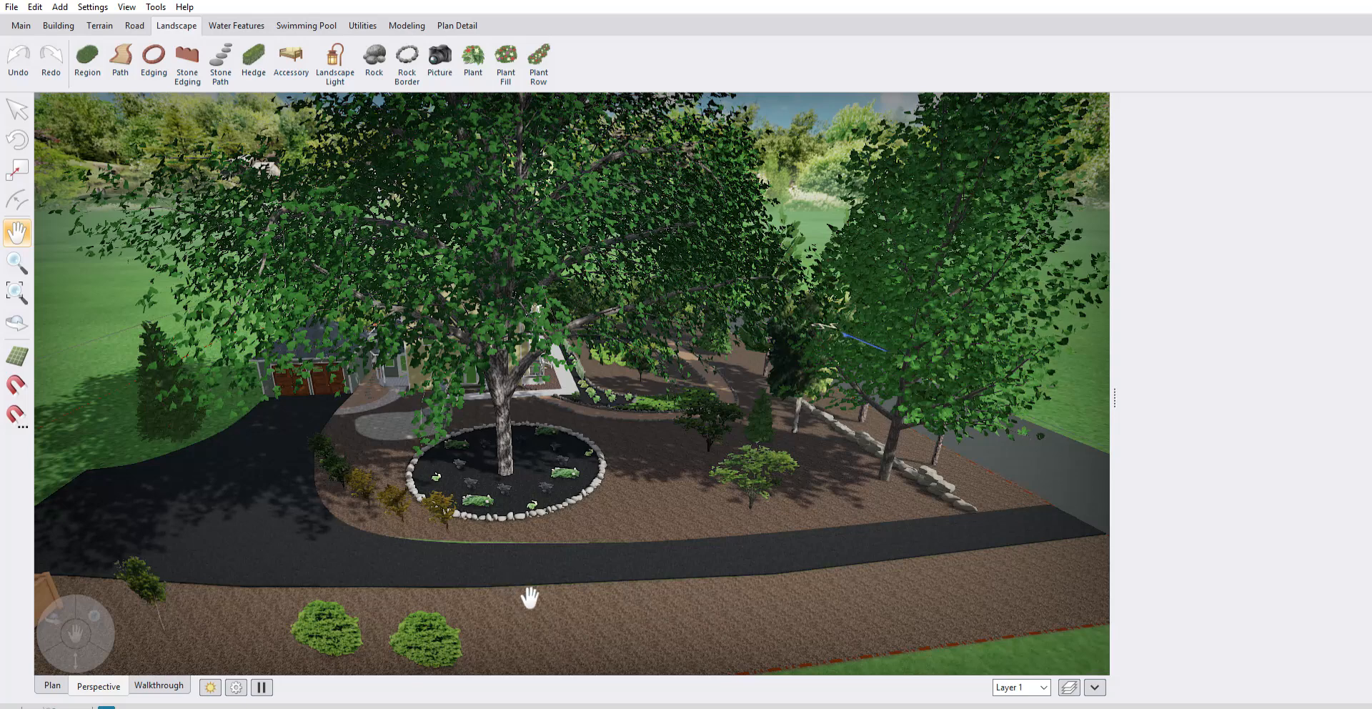
pyautogui.scroll(-3, 529, 600)
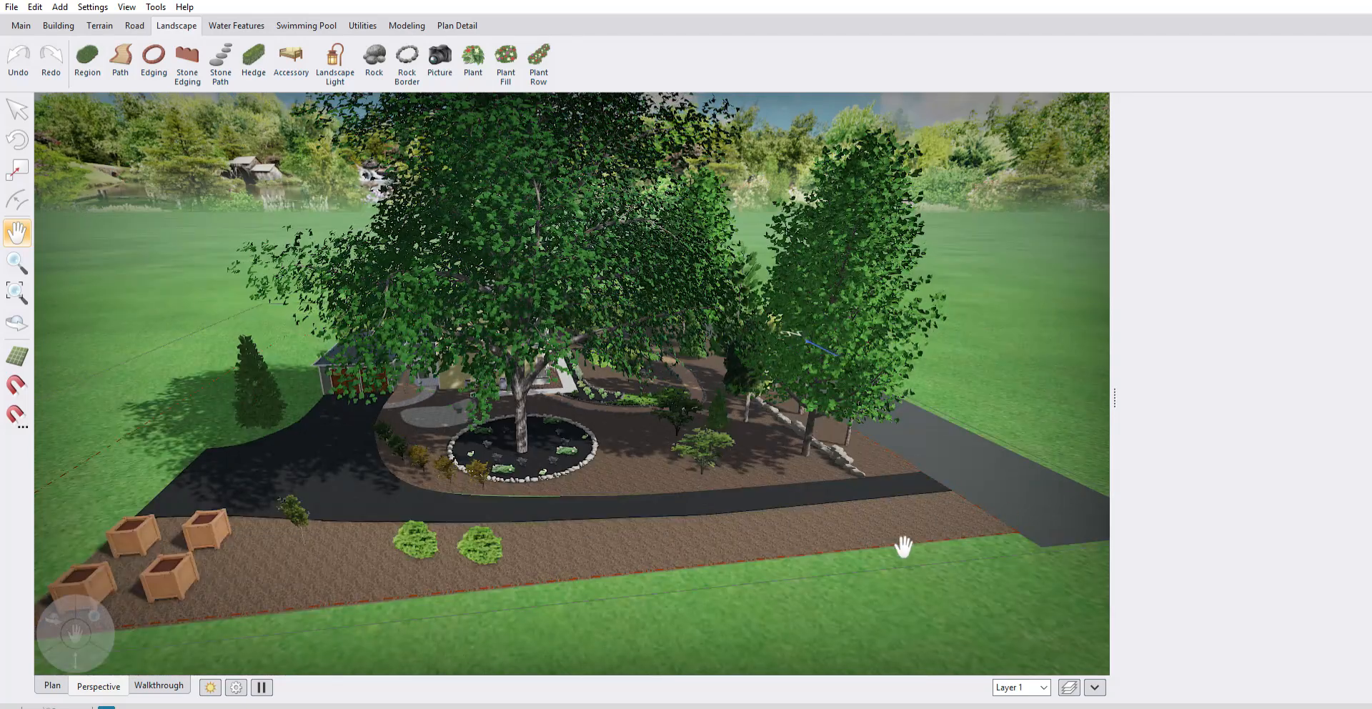
# Examine the driveway curve, the garage front and the rock-ringed bed around the large tree.
pyautogui.moveTo(283, 585); pyautogui.dragTo(330, 576, button='middle')
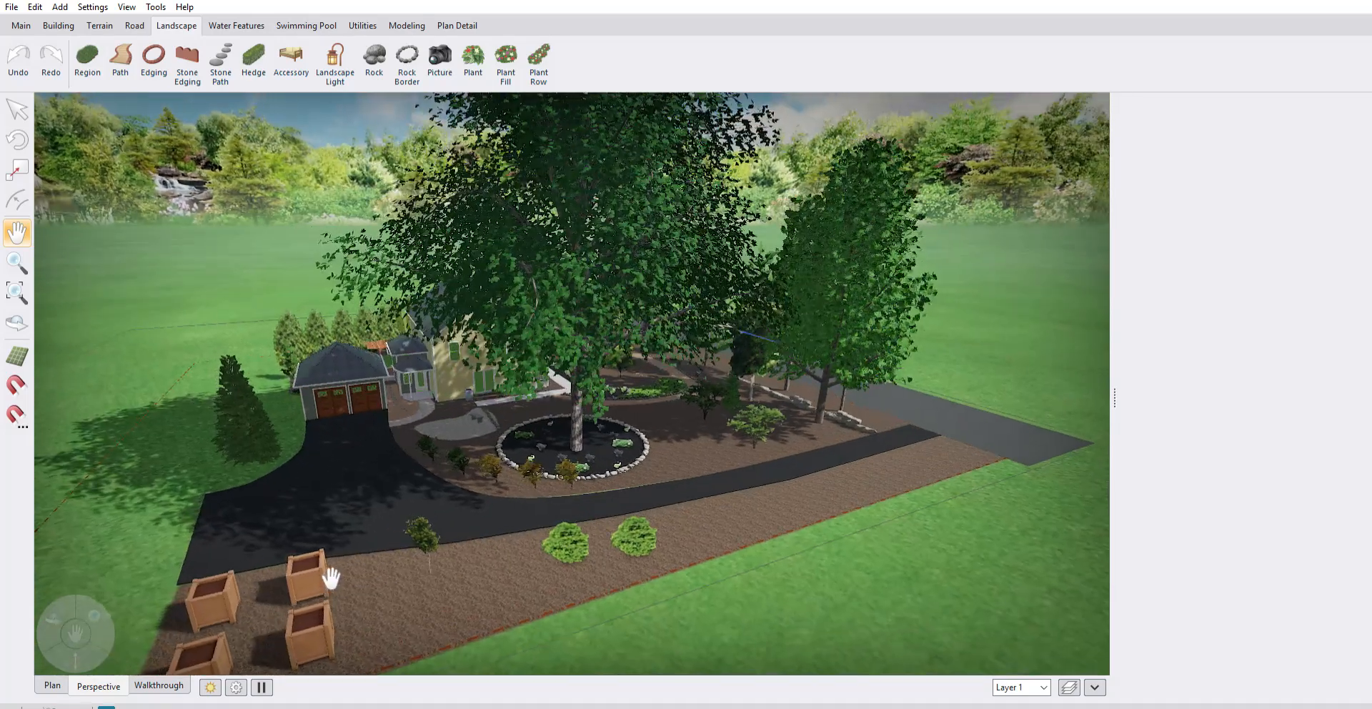
pyautogui.scroll(-2, 278, 596)
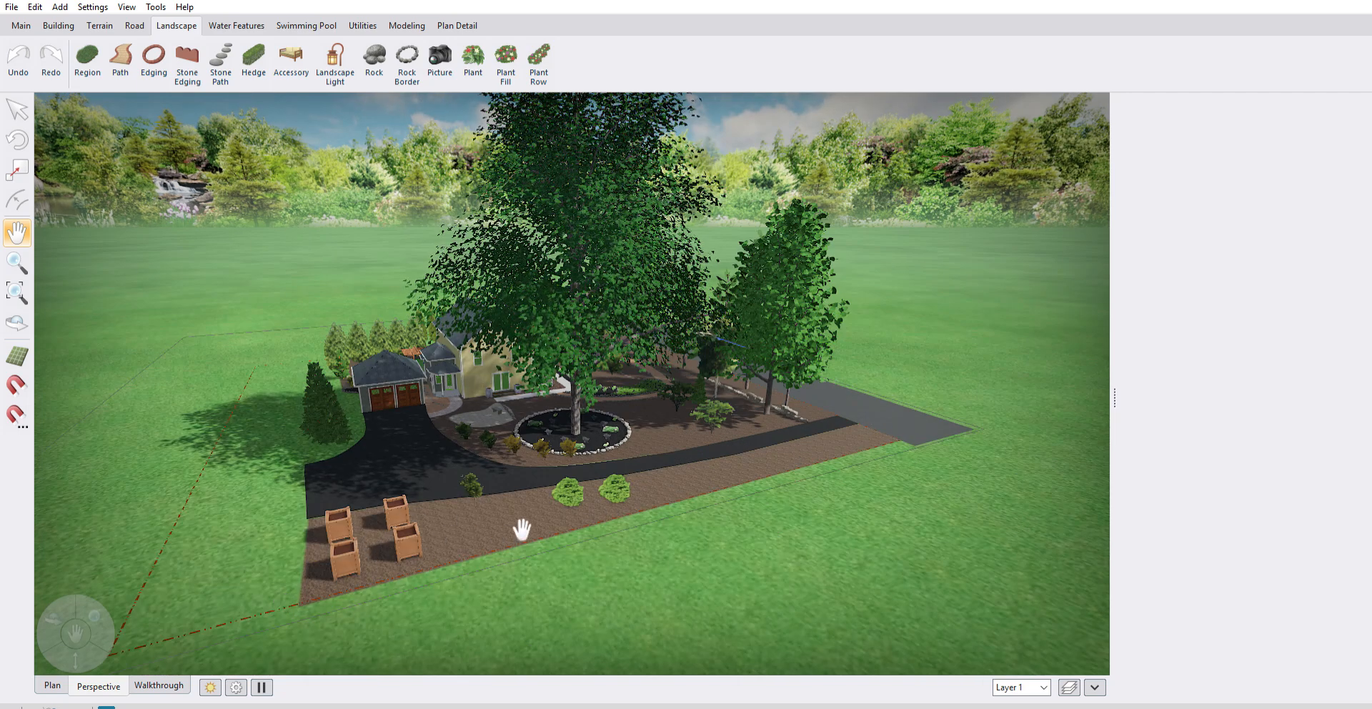
pyautogui.moveTo(527, 513); pyautogui.dragTo(534, 487, button='middle')
pyautogui.scroll(3, 494, 525)
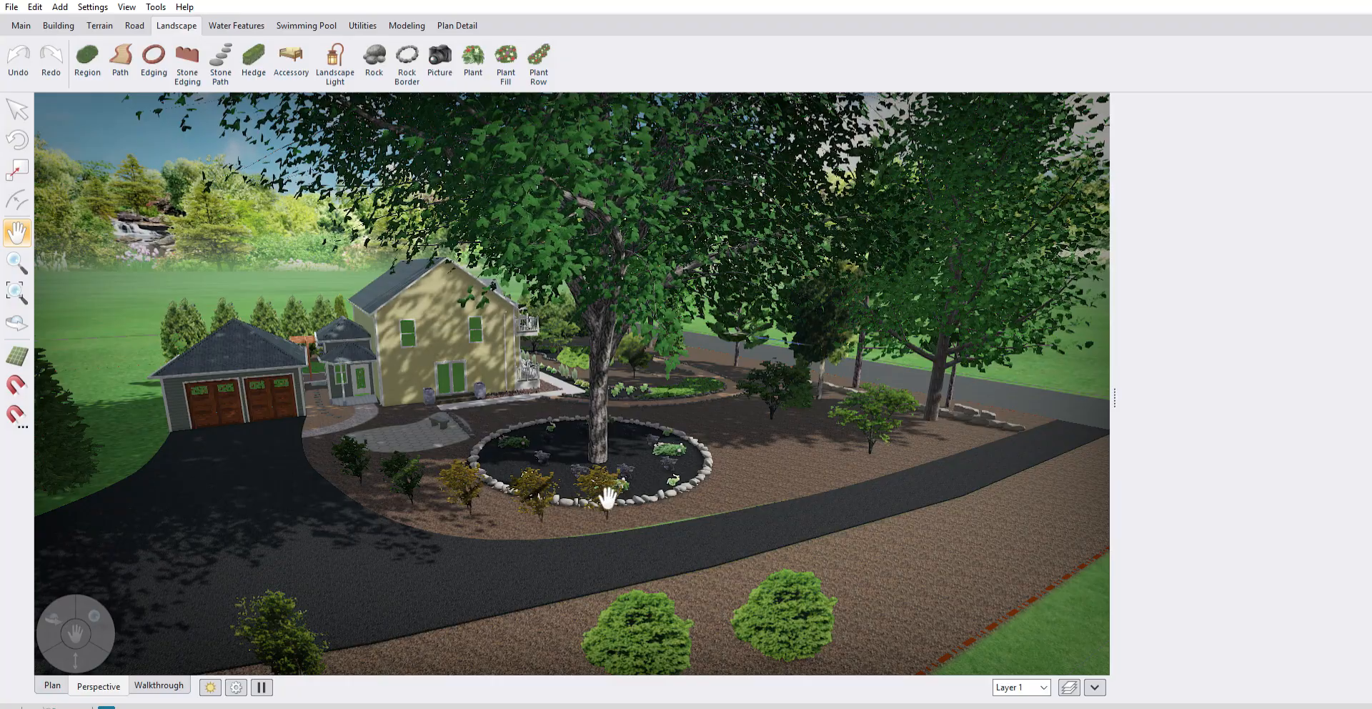
pyautogui.moveTo(637, 519); pyautogui.dragTo(603, 537, button='middle')
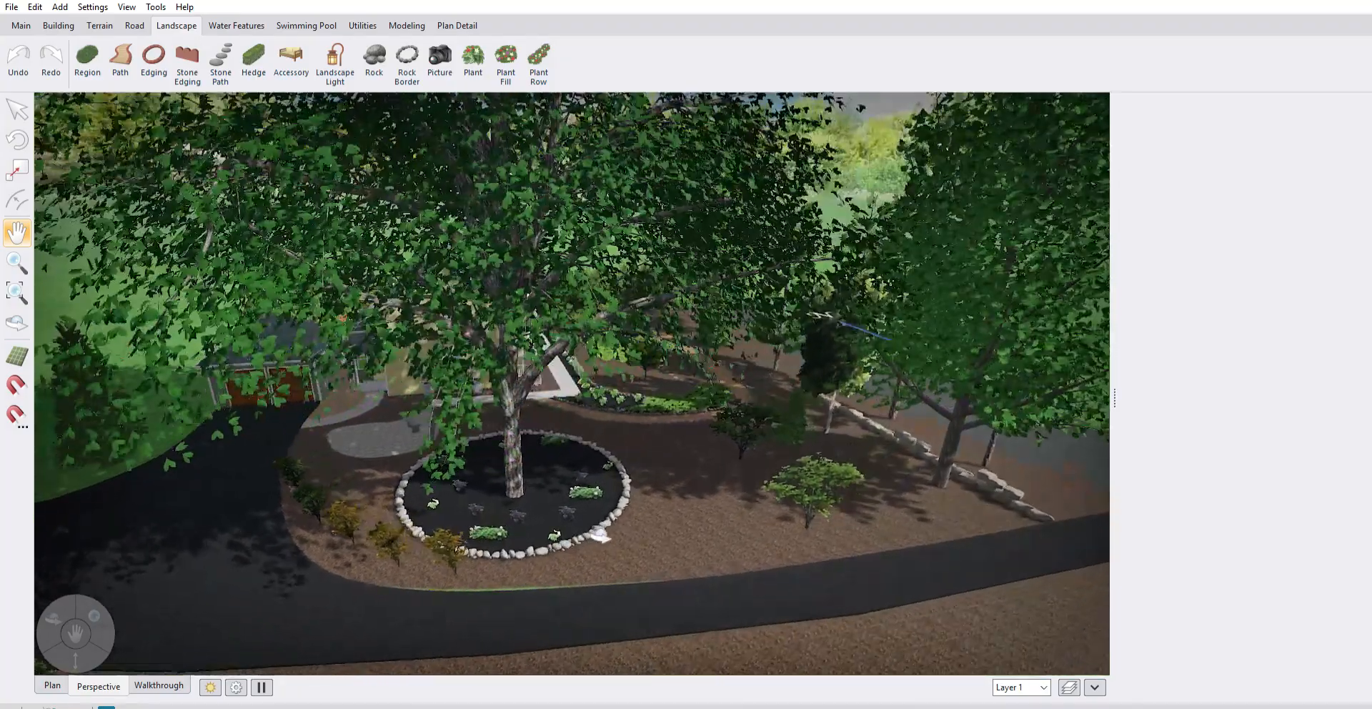
pyautogui.scroll(2, 596, 586)
pyautogui.scroll(-3, 595, 586)
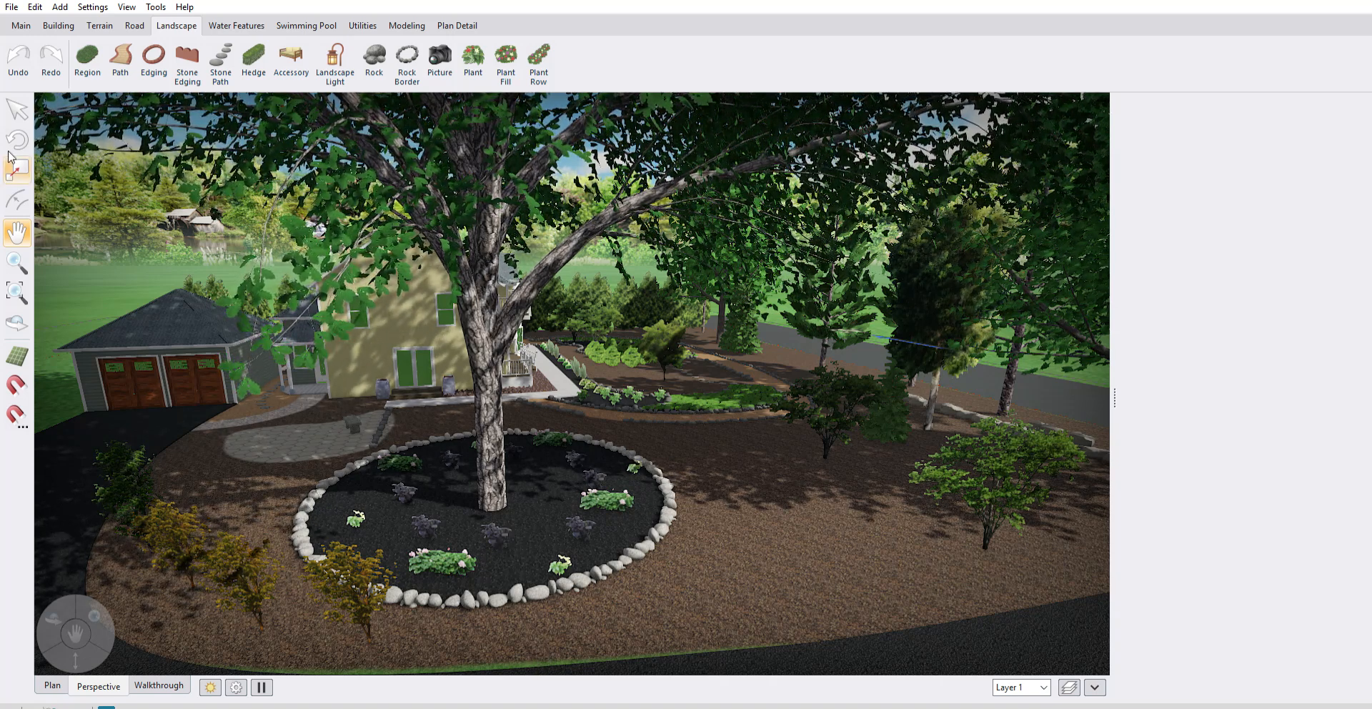
# Check the plant details of the ligularia, hellebore and geranium in the rock-ringed tree bed.
pyautogui.click(21, 113)
pyautogui.click(496, 536)
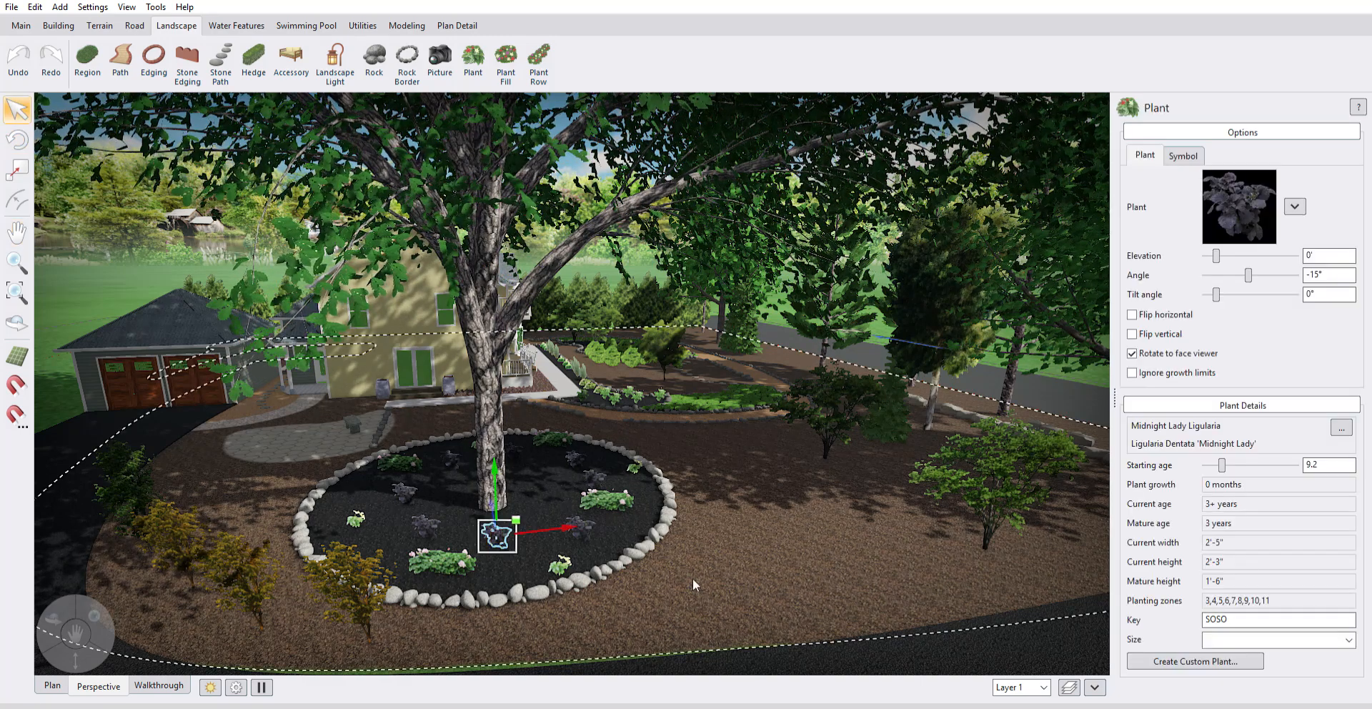
pyautogui.click(559, 565)
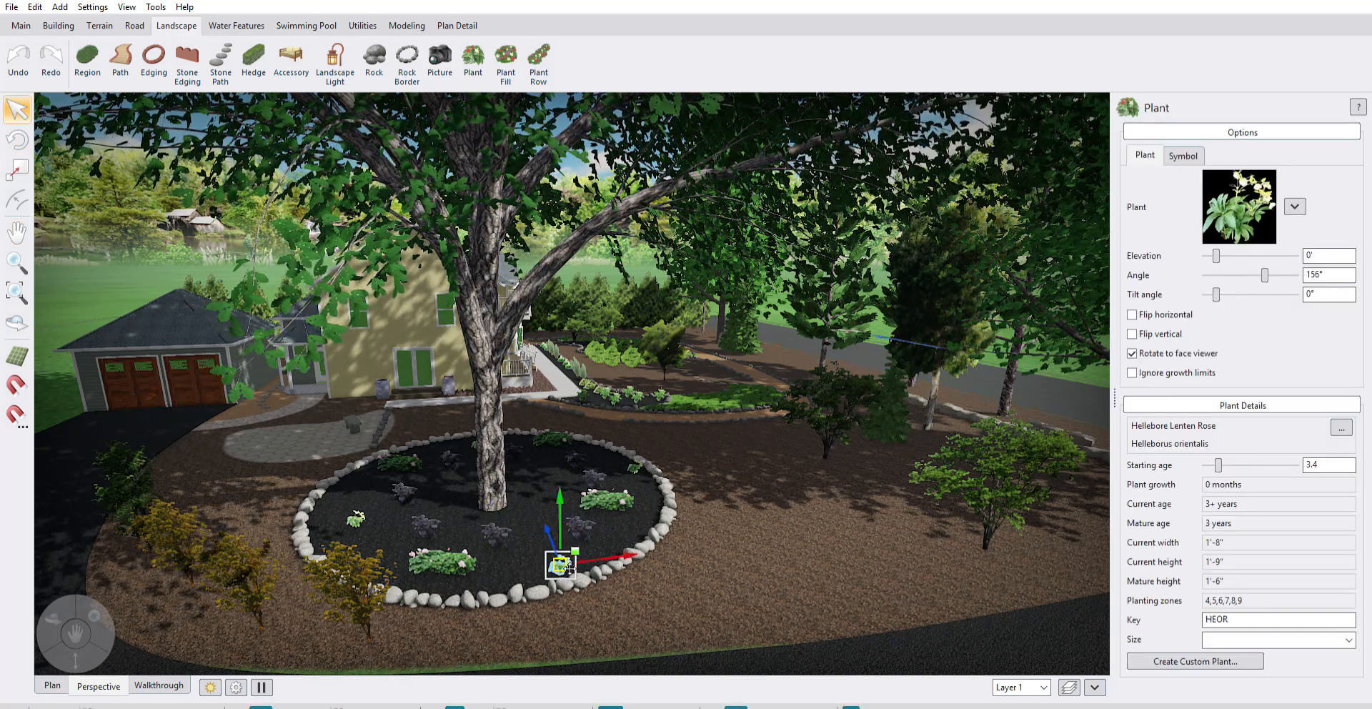
pyautogui.moveTo(568, 556); pyautogui.dragTo(369, 519)
pyautogui.click(562, 563)
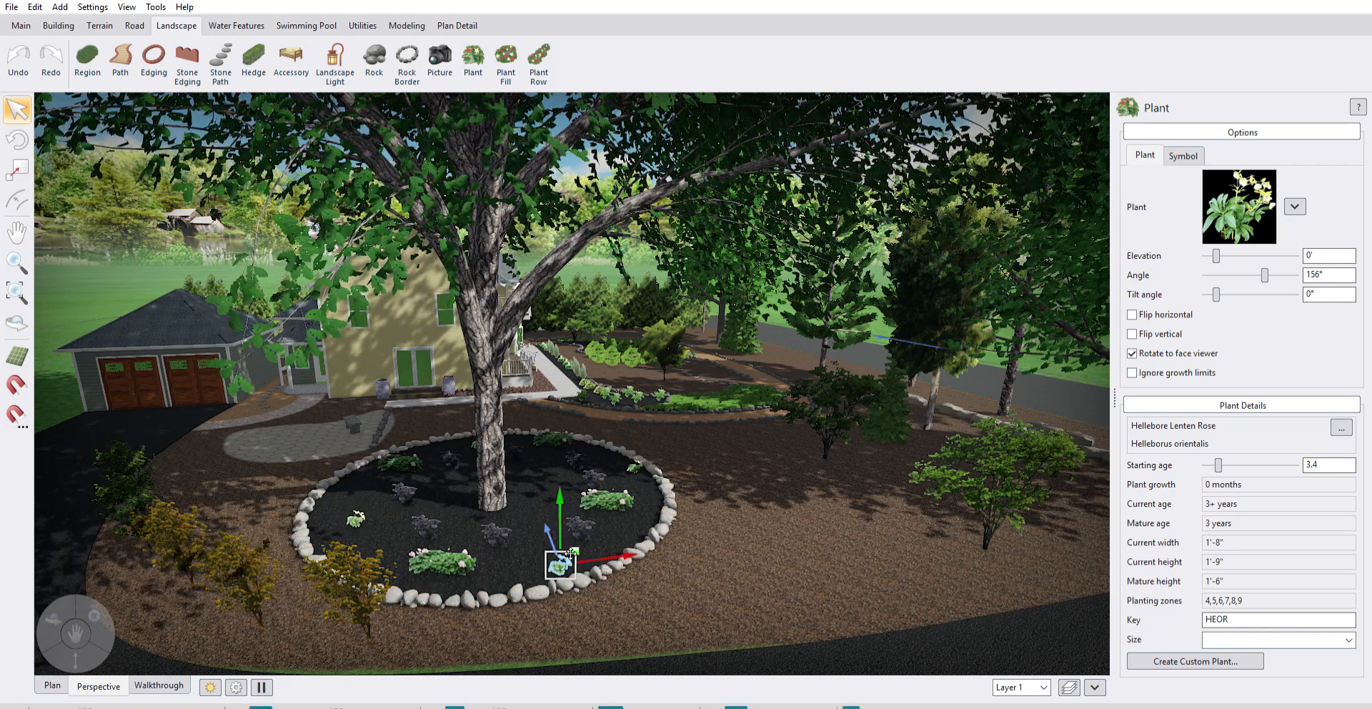
pyautogui.click(371, 516)
pyautogui.click(441, 562)
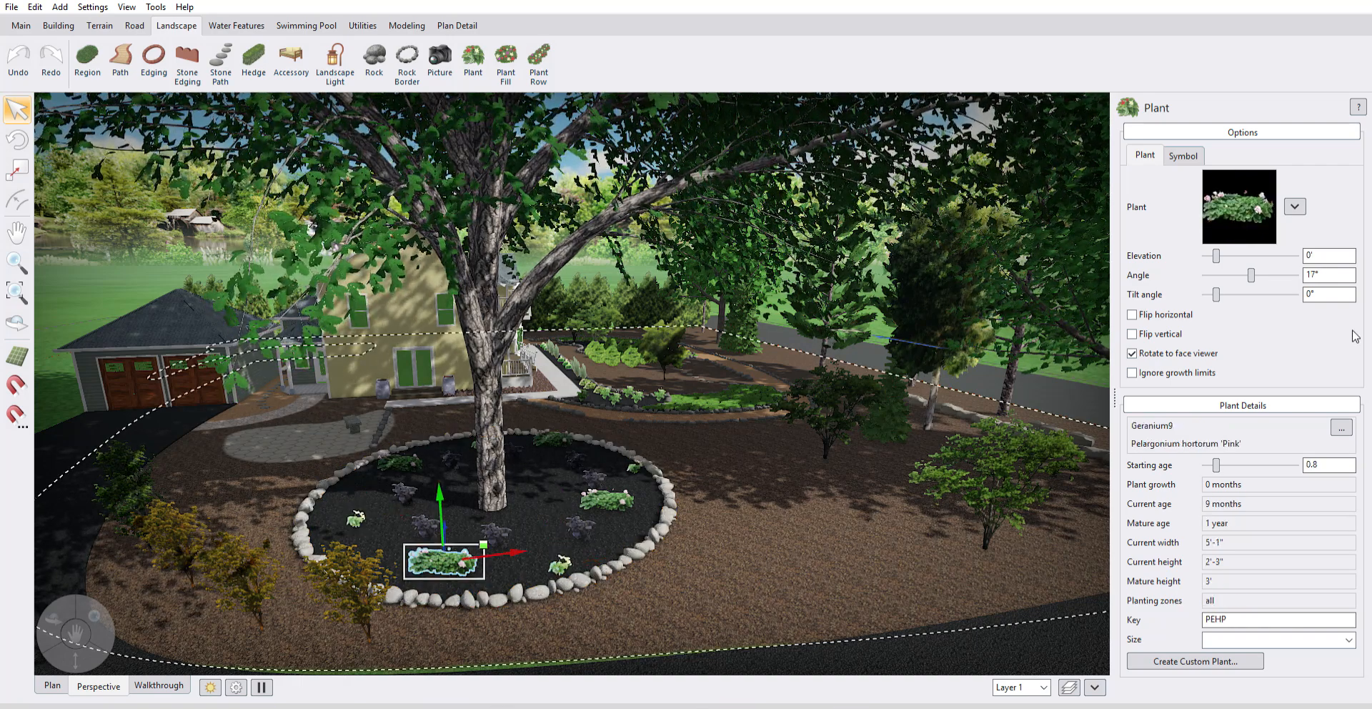
pyautogui.click(695, 527)
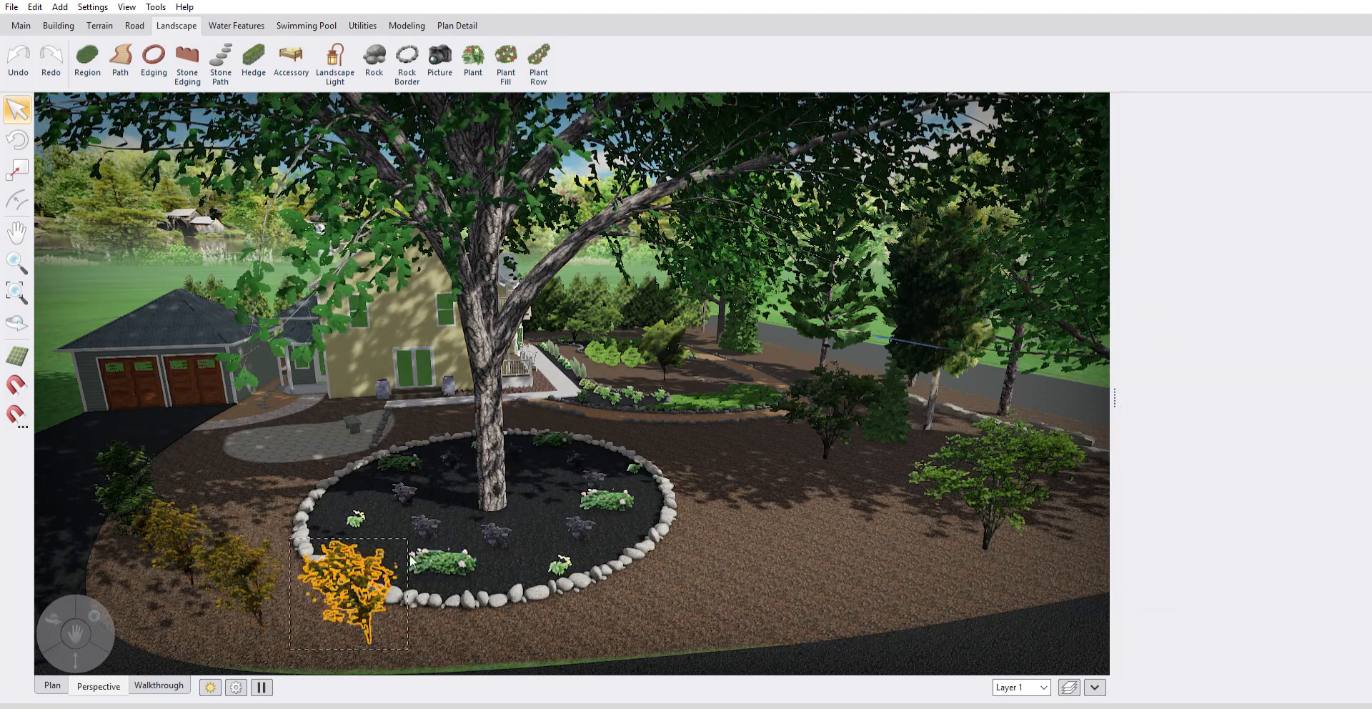
# Compare the repeated geranium, ligularia and hellebore plantings around the tree trunk by selecting them individually.
pyautogui.moveTo(452, 535); pyautogui.dragTo(571, 535, button='middle')
pyautogui.scroll(-5, 571, 534)
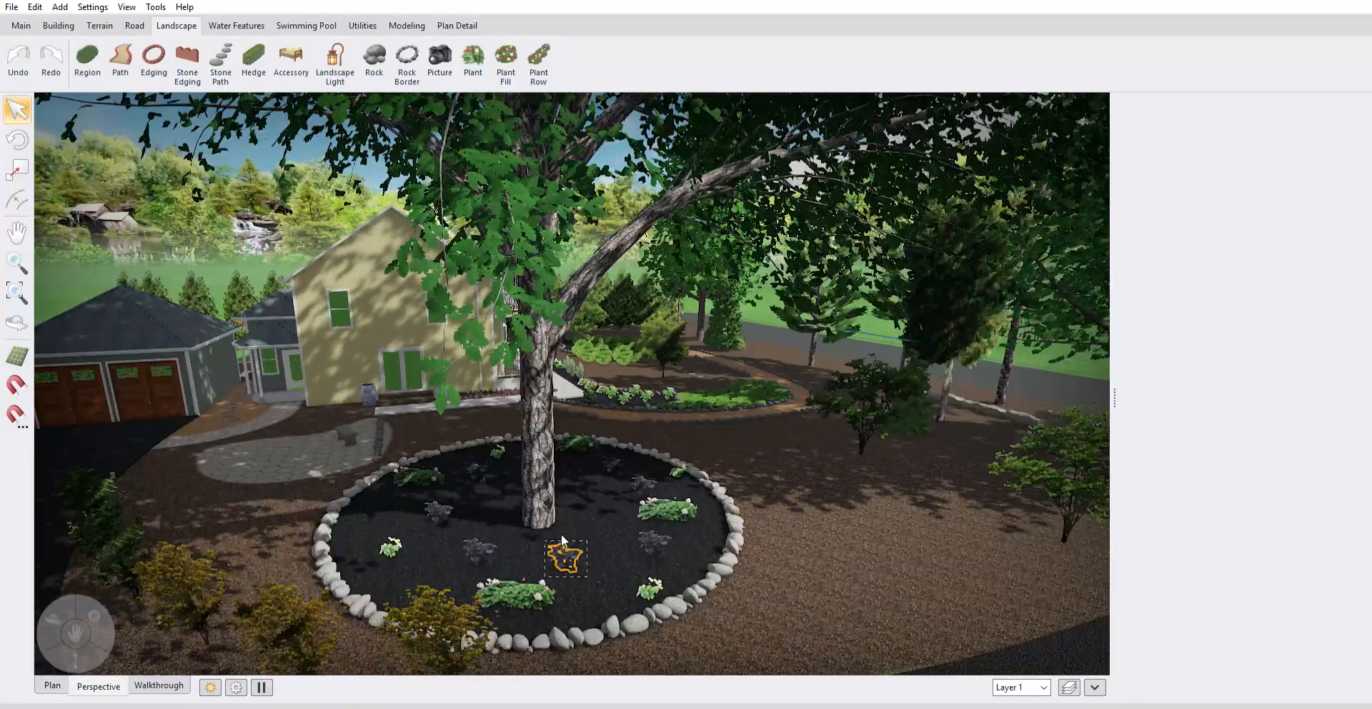
pyautogui.click(514, 593)
pyautogui.click(479, 550)
pyautogui.click(399, 541)
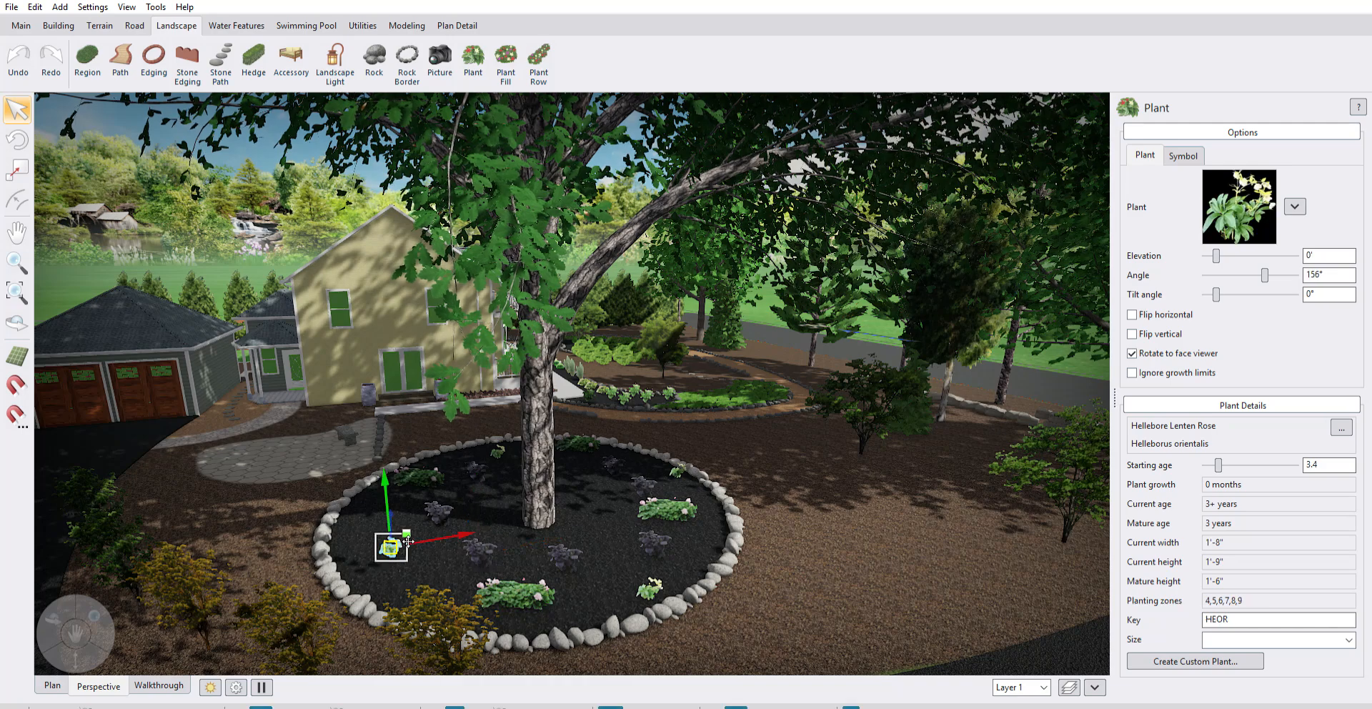
pyautogui.click(678, 469)
pyautogui.click(648, 588)
pyautogui.moveTo(757, 453); pyautogui.dragTo(708, 471, button='middle')
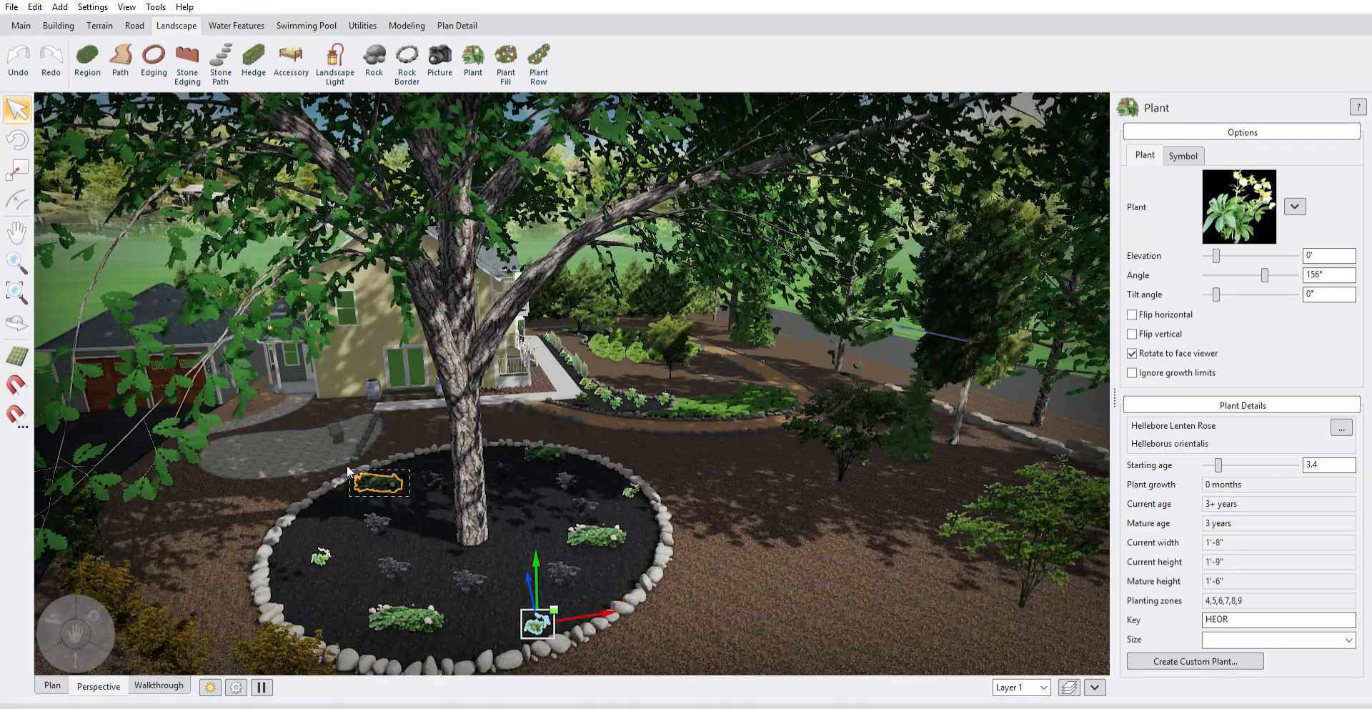
pyautogui.click(406, 609)
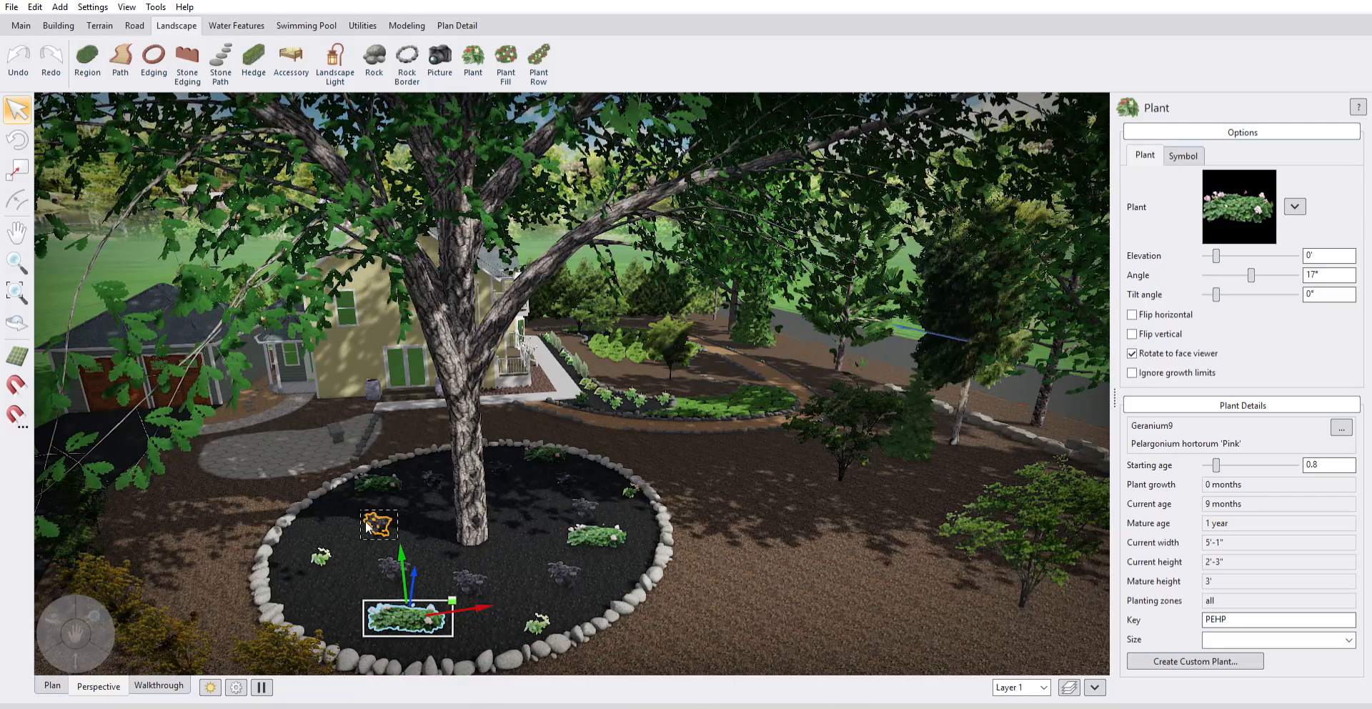
# Examine the stone patio, curved walkway, stepping stones and porch between the garage and the house.
pyautogui.moveTo(709, 467); pyautogui.dragTo(689, 484, button='middle')
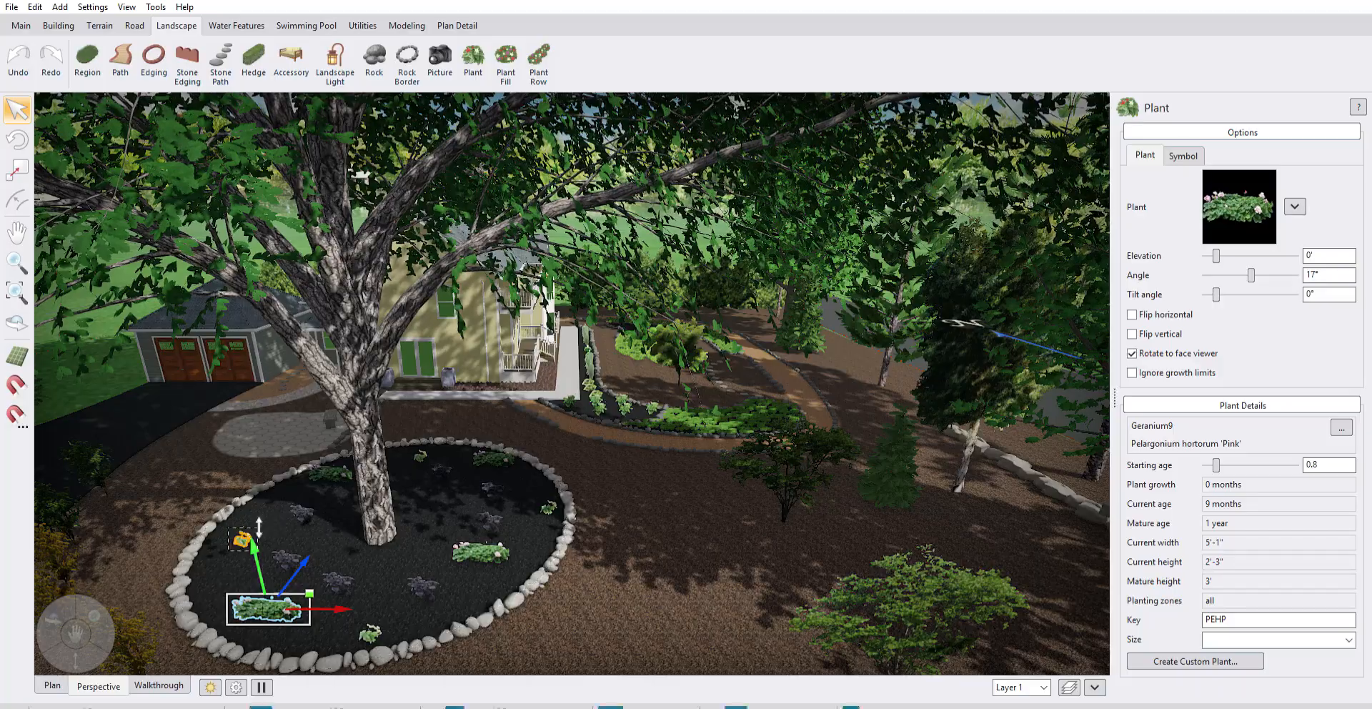
pyautogui.moveTo(172, 482); pyautogui.dragTo(260, 477, button='middle')
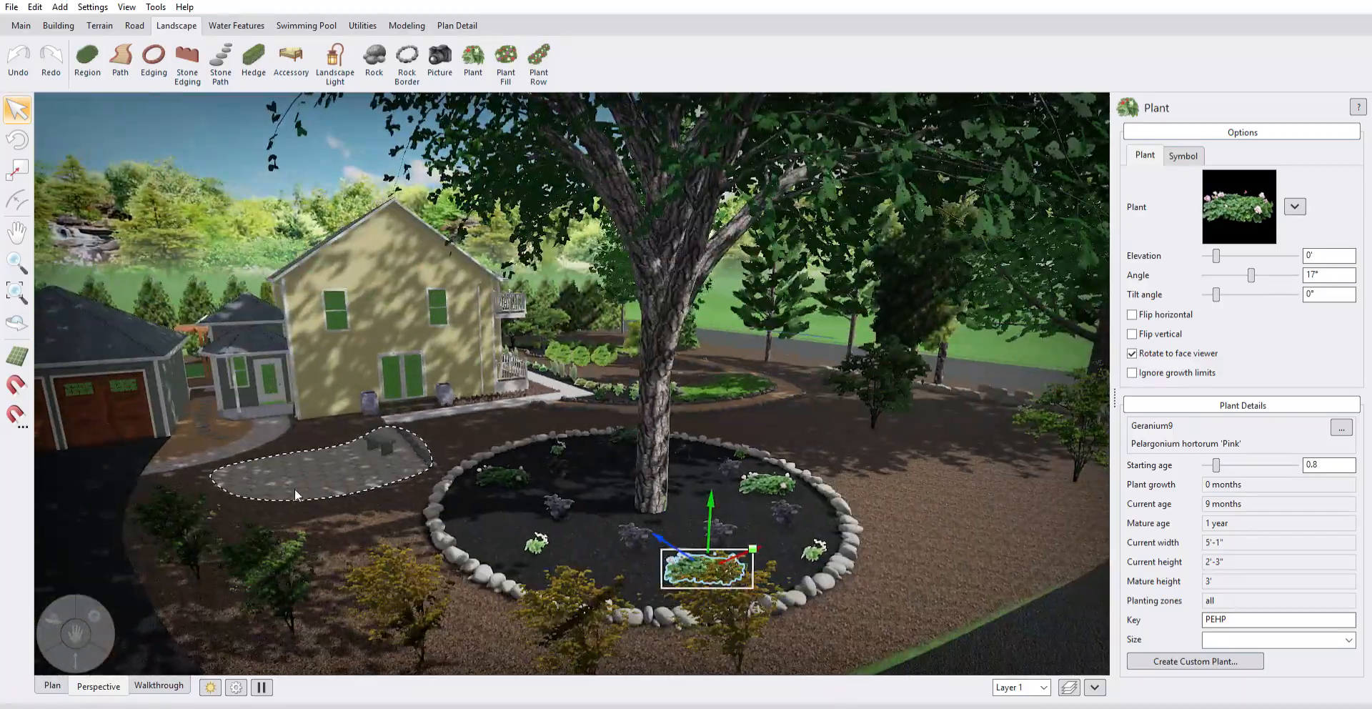
pyautogui.moveTo(842, 423); pyautogui.dragTo(711, 446, button='middle')
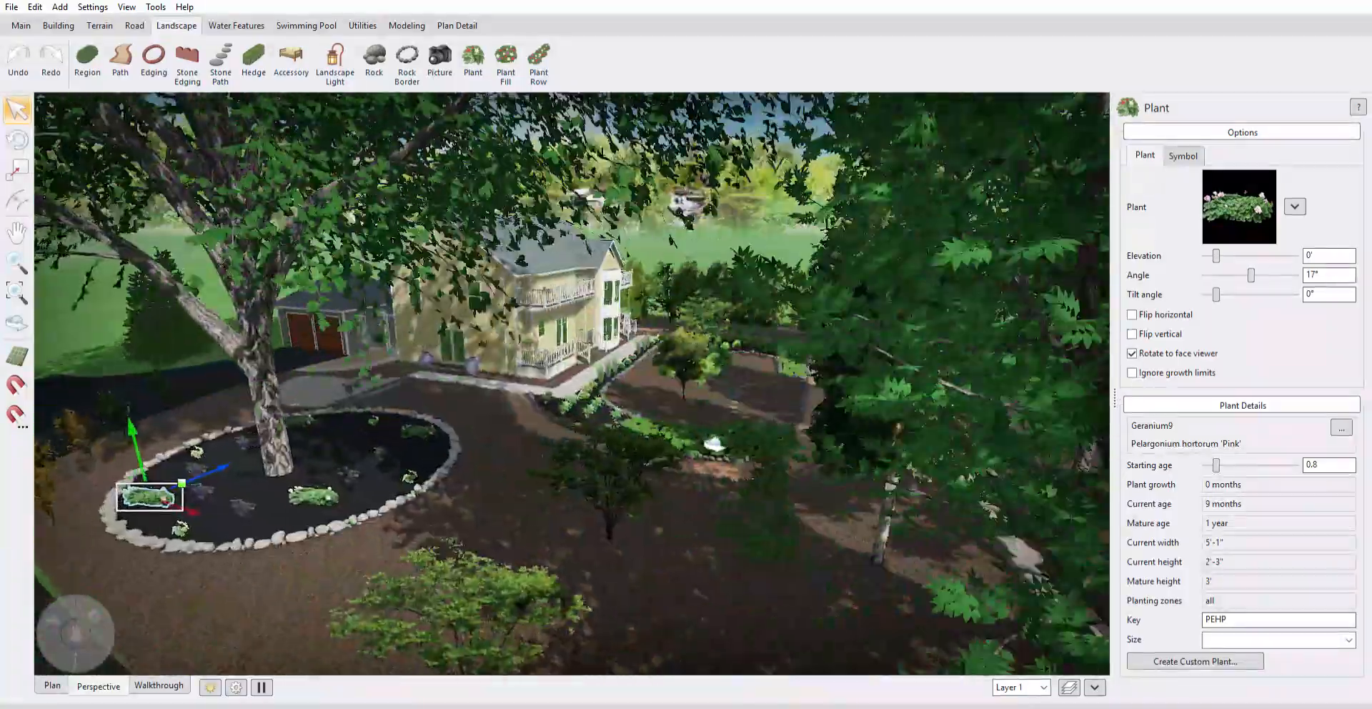
pyautogui.moveTo(429, 457); pyautogui.dragTo(589, 460, button='middle')
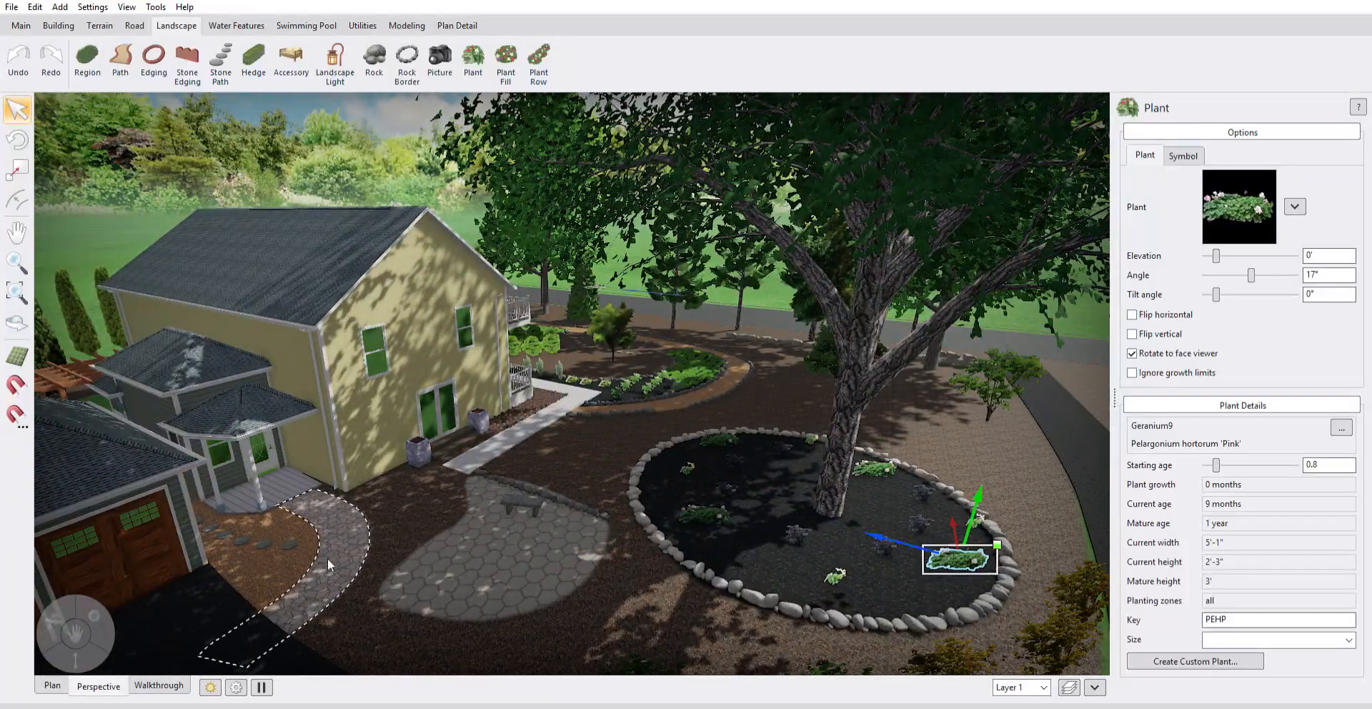
pyautogui.click(17, 232)
pyautogui.moveTo(317, 454); pyautogui.dragTo(408, 455)
pyautogui.moveTo(450, 525); pyautogui.dragTo(896, 483, button='middle')
pyautogui.moveTo(896, 482); pyautogui.dragTo(631, 445)
pyautogui.moveTo(631, 445); pyautogui.dragTo(417, 433, button='middle')
pyautogui.scroll(5, 545, 433)
pyautogui.scroll(3, 568, 434)
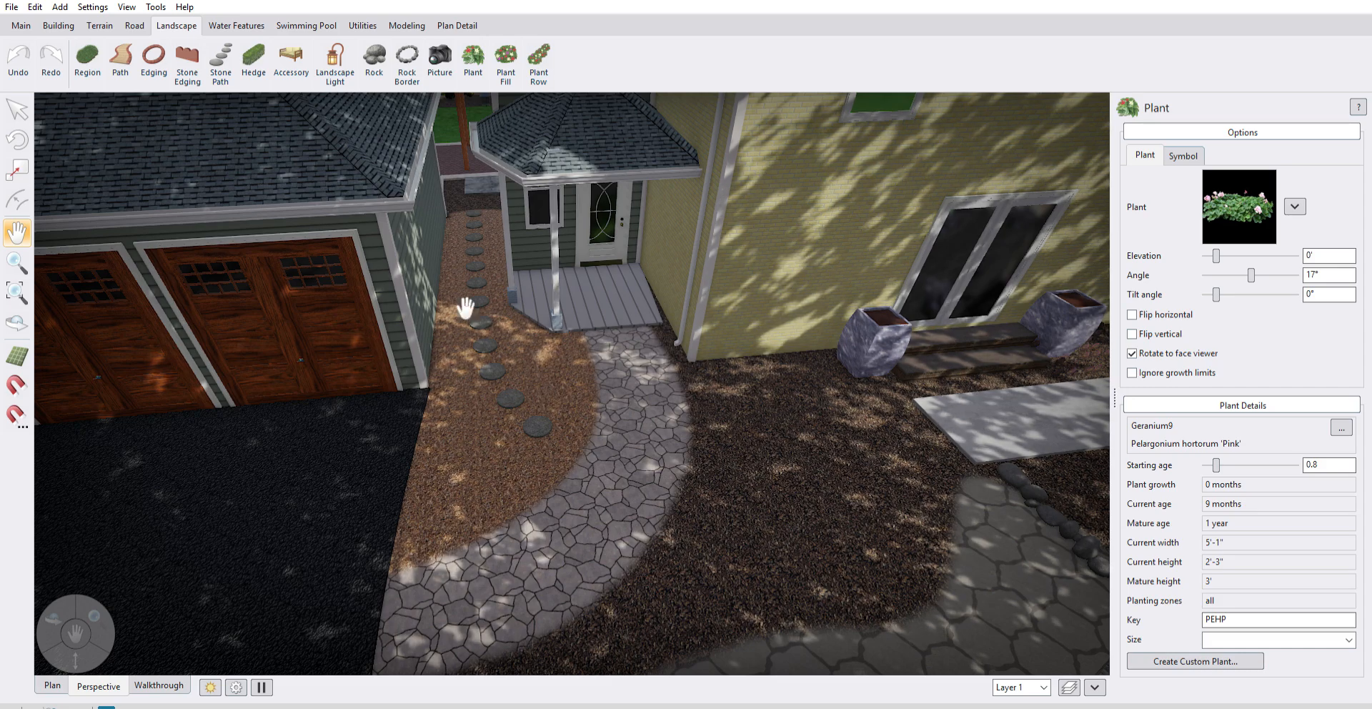
pyautogui.moveTo(661, 454); pyautogui.dragTo(561, 371)
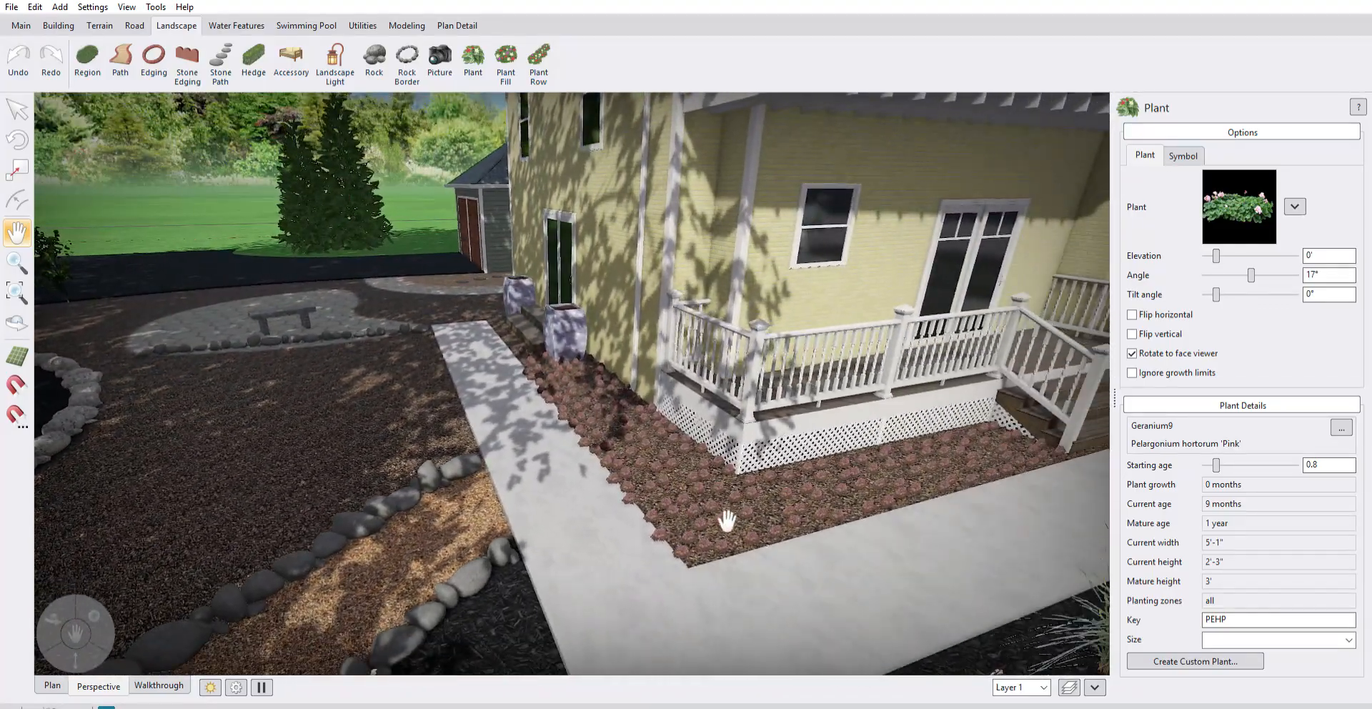
# Check the Burgundy Glow Ajuga plant fill along the porch and the mulch region's settings.
pyautogui.click(17, 109)
pyautogui.click(636, 427)
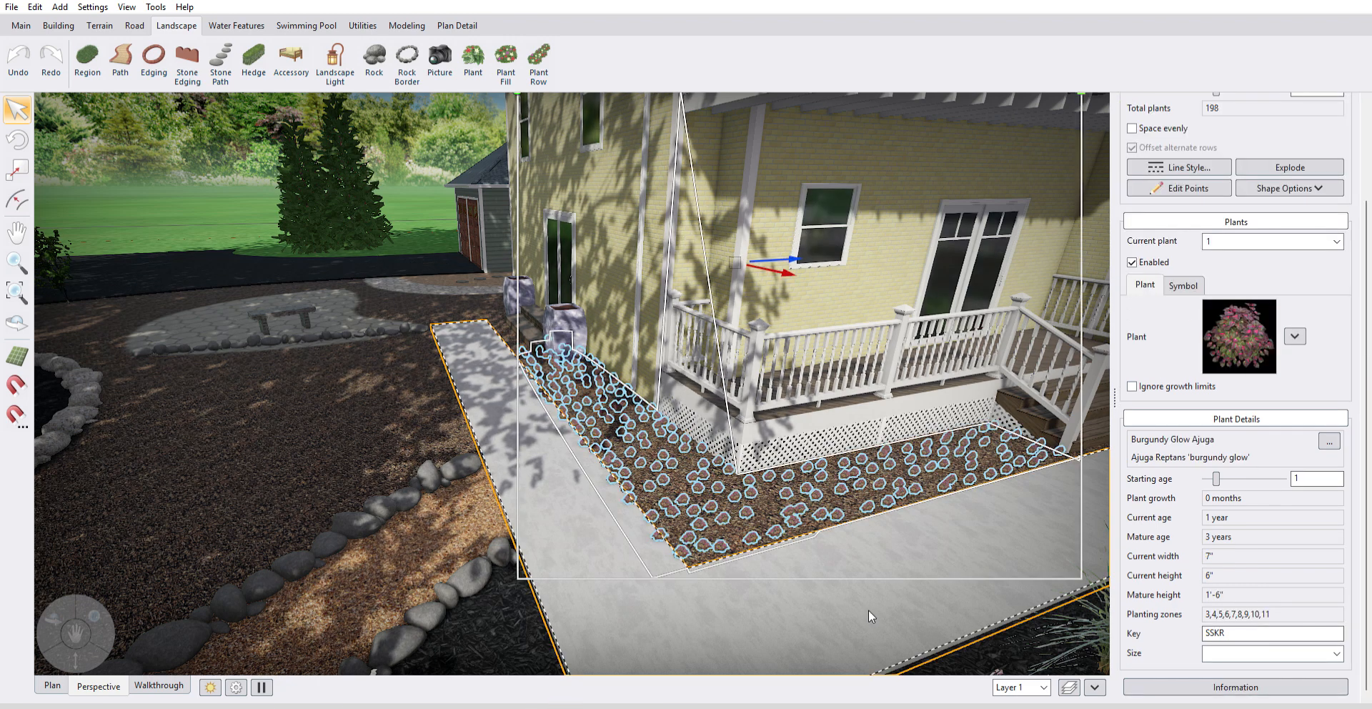
pyautogui.click(585, 384)
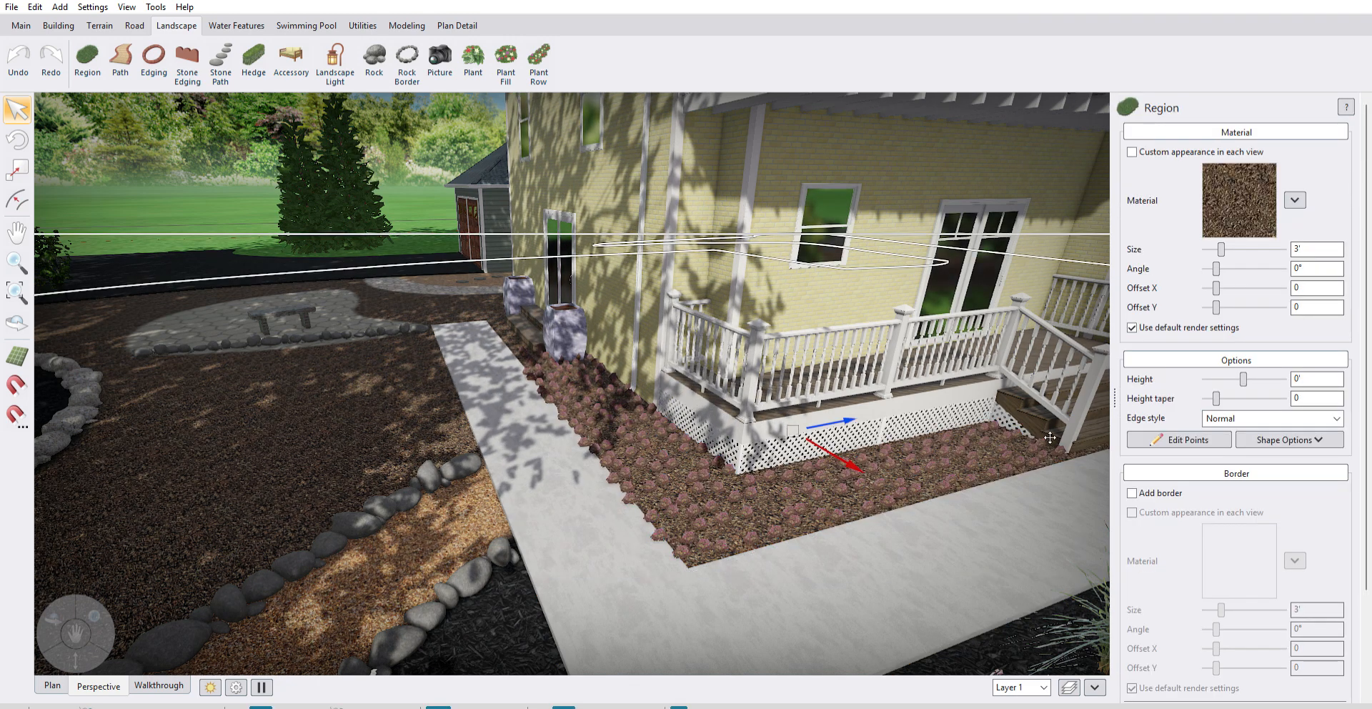
# Inspect the garden beside the house, checking the rock border along the curved path and the surrounding mulch region.
pyautogui.moveTo(674, 493); pyautogui.dragTo(947, 548, button='middle')
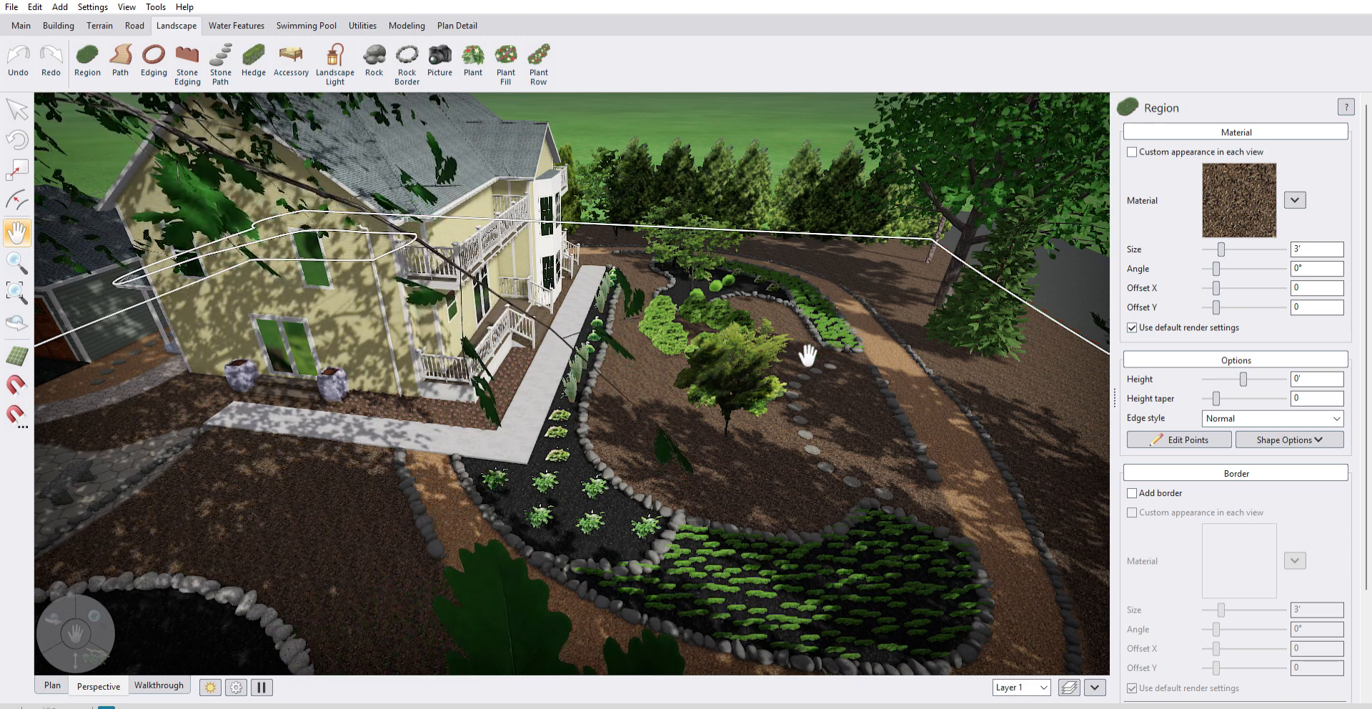
pyautogui.moveTo(787, 485); pyautogui.dragTo(747, 470, button='right')
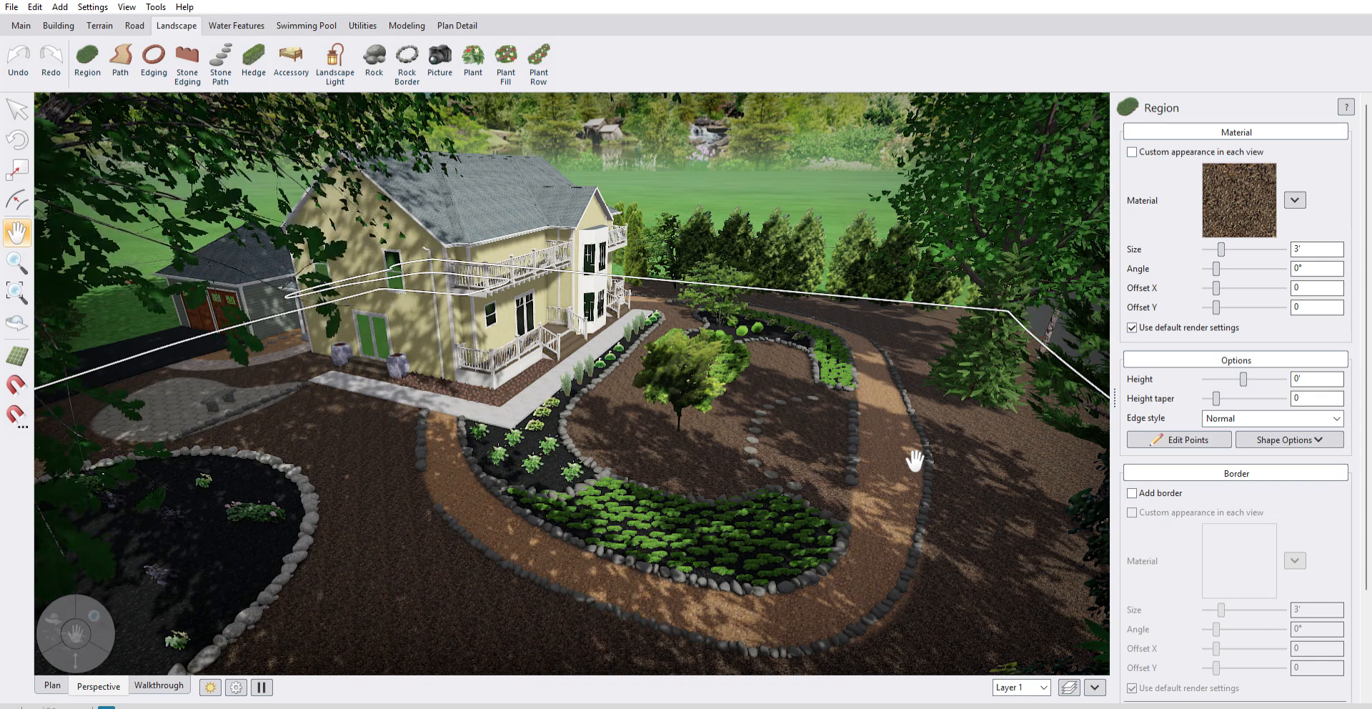
pyautogui.click(13, 101)
pyautogui.click(318, 381)
pyautogui.click(537, 572)
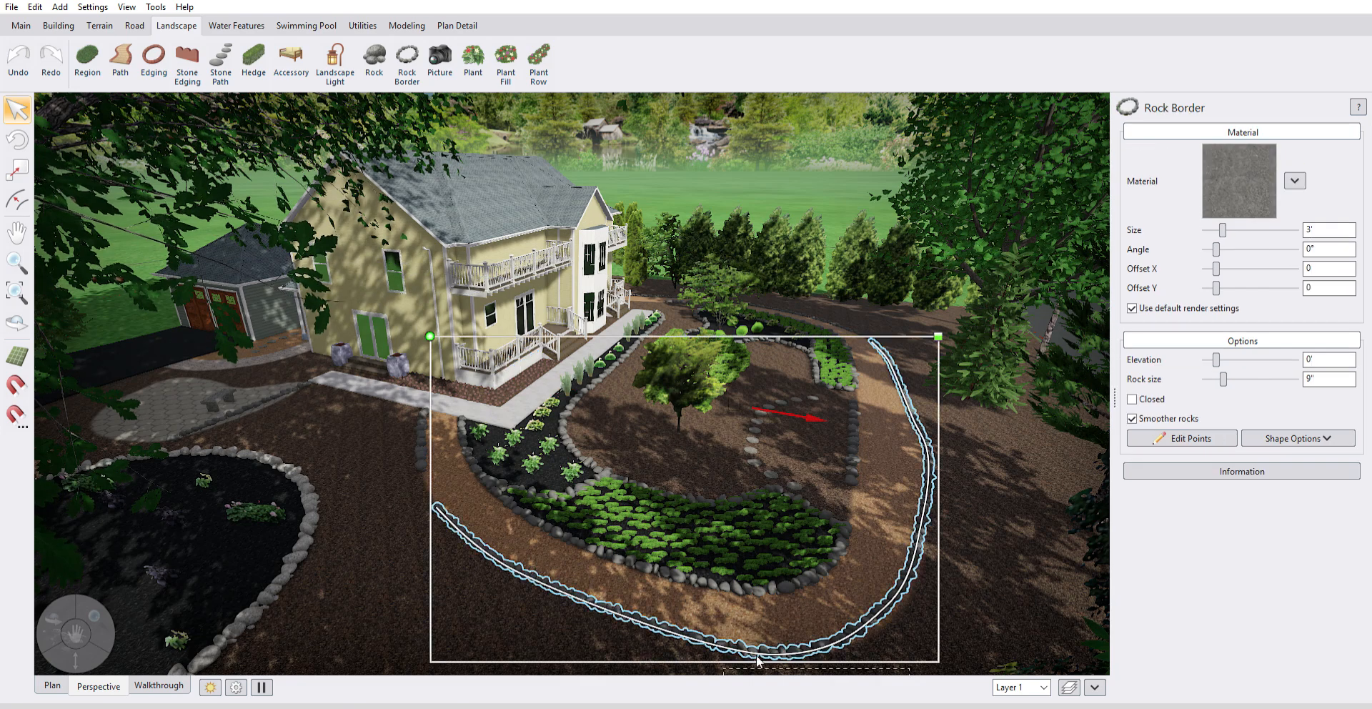
pyautogui.click(991, 525)
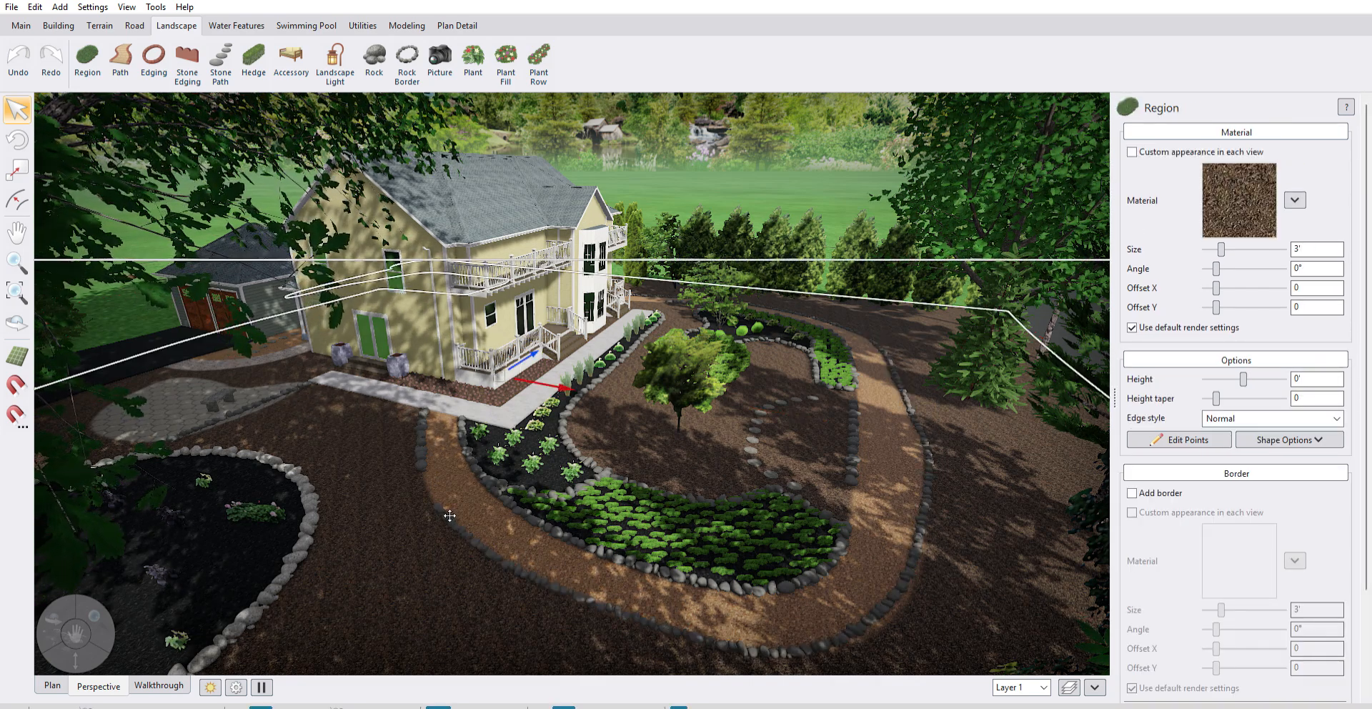
pyautogui.click(914, 428)
pyautogui.click(928, 449)
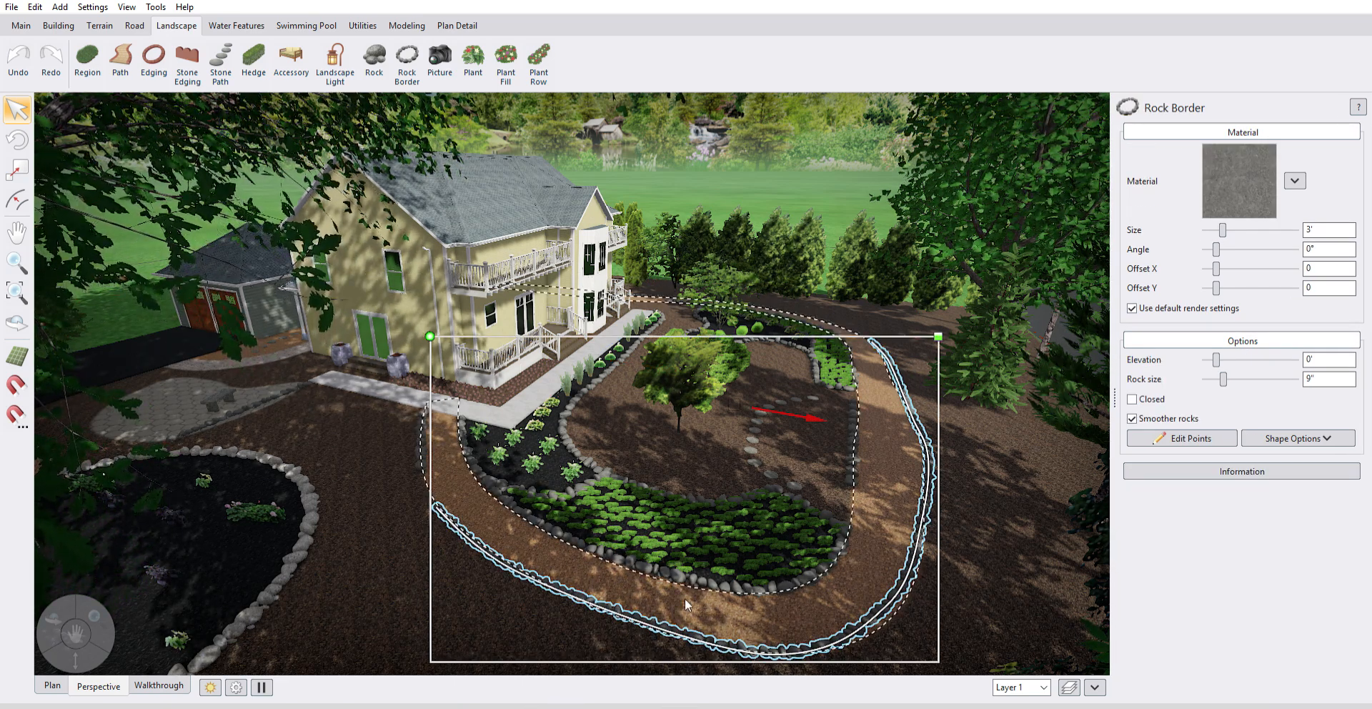
pyautogui.click(979, 487)
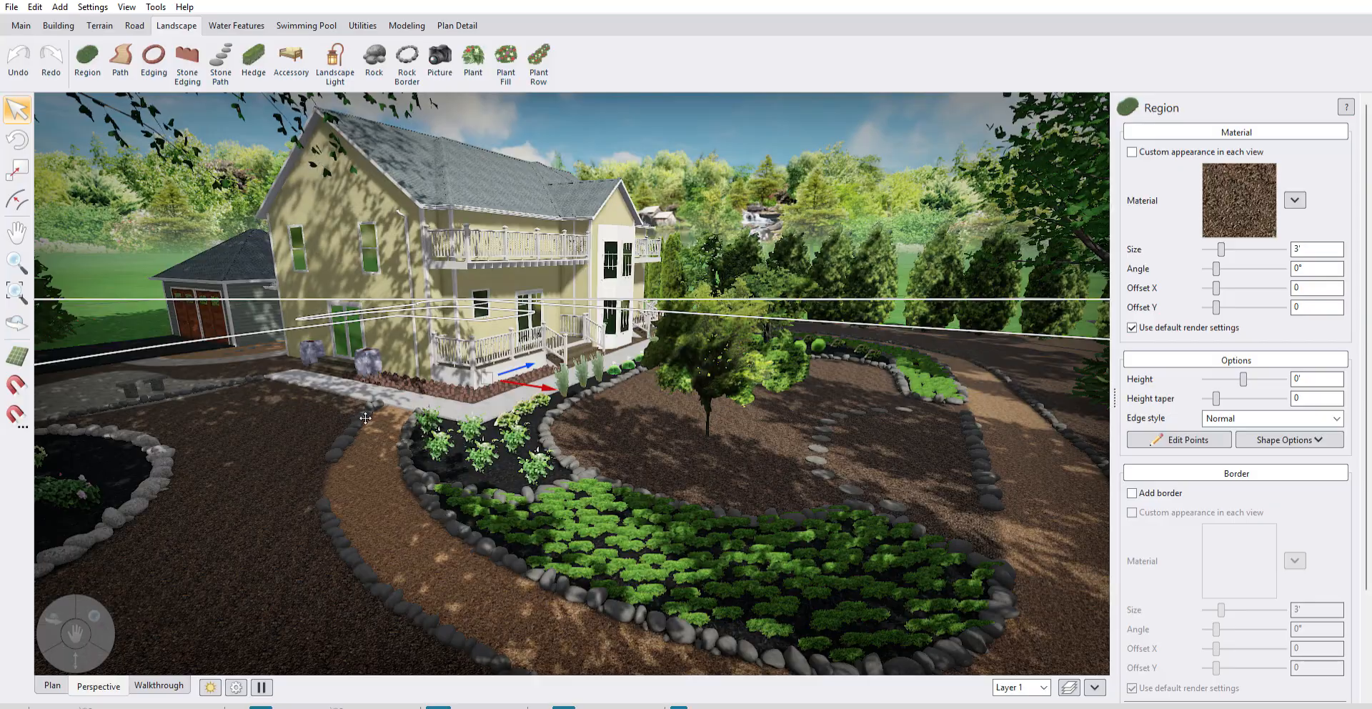
# Select the path's outer rock border and examine the planting beds along the far side of the house.
pyautogui.click(341, 478)
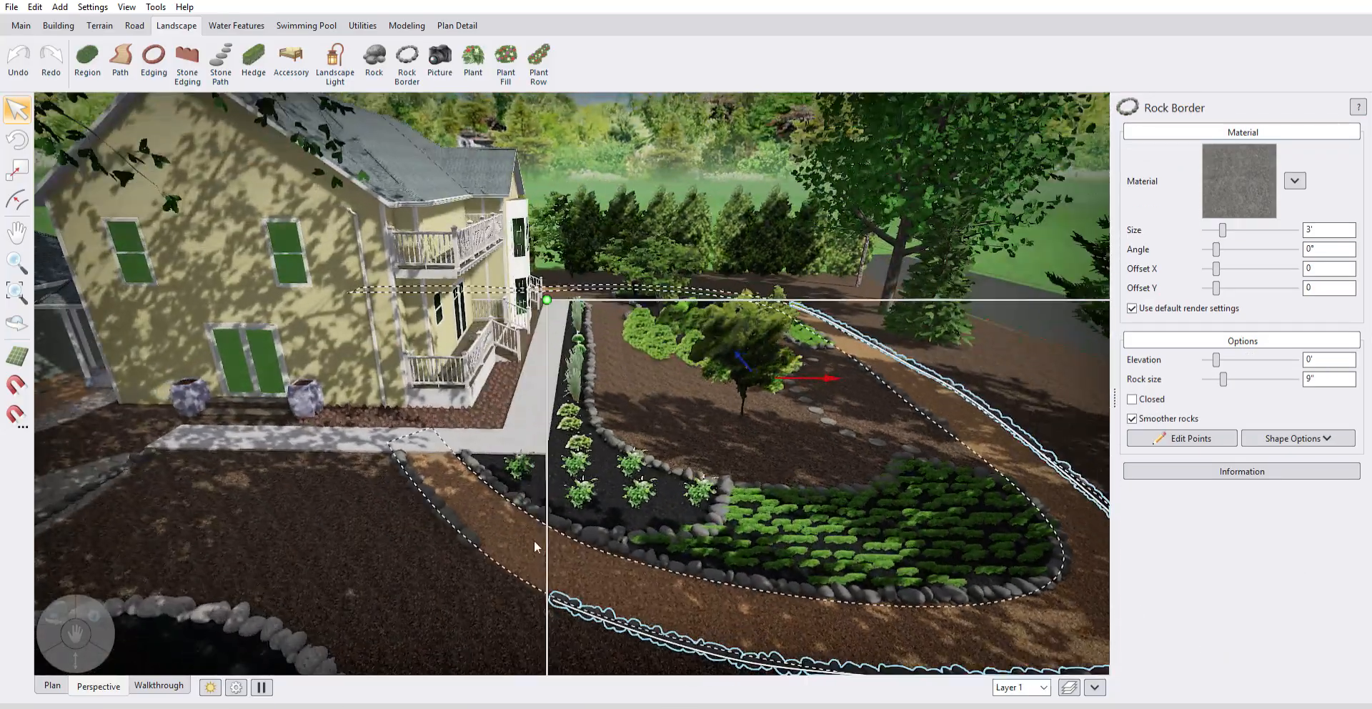
pyautogui.moveTo(538, 570); pyautogui.dragTo(484, 555, button='middle')
pyautogui.scroll(-3, 707, 555)
pyautogui.moveTo(708, 556); pyautogui.dragTo(546, 556, button='middle')
pyautogui.scroll(3, 545, 557)
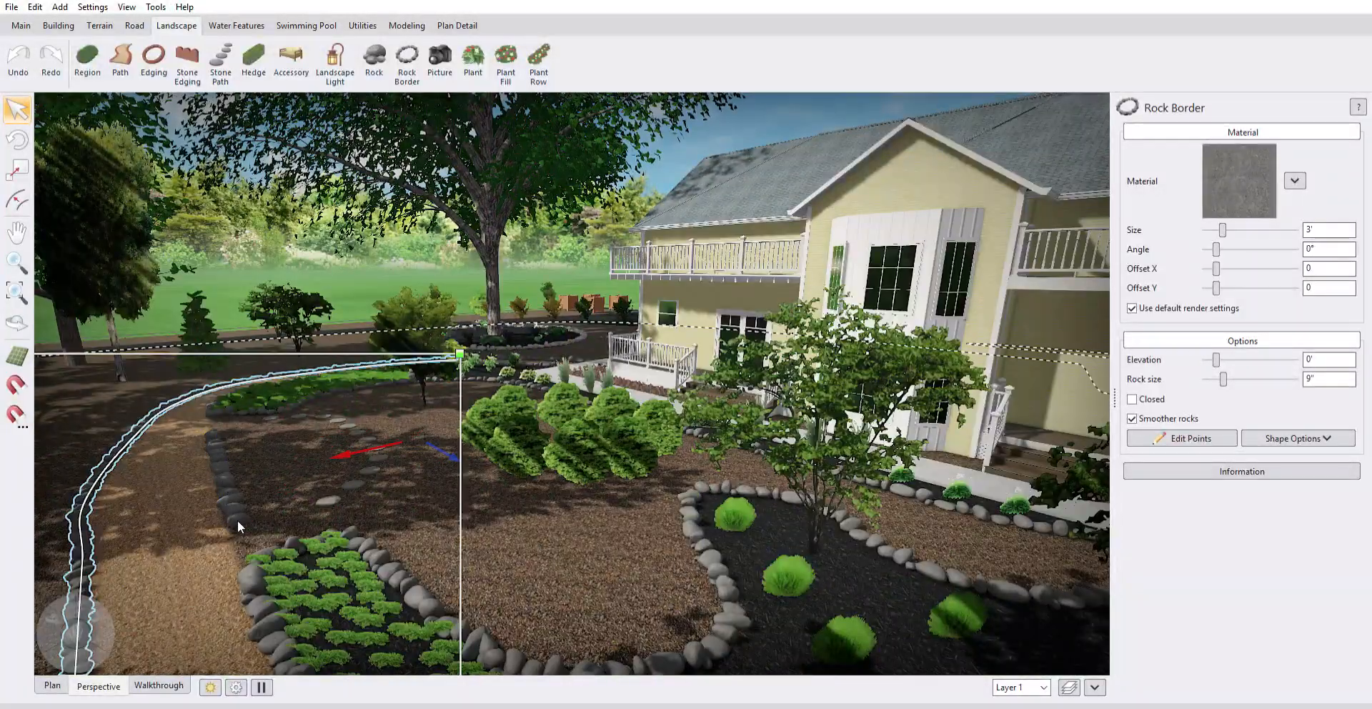
# Examine the curved path, rock borders and planting beds on the balcony side of the house from above.
pyautogui.moveTo(213, 402); pyautogui.dragTo(425, 389, button='middle')
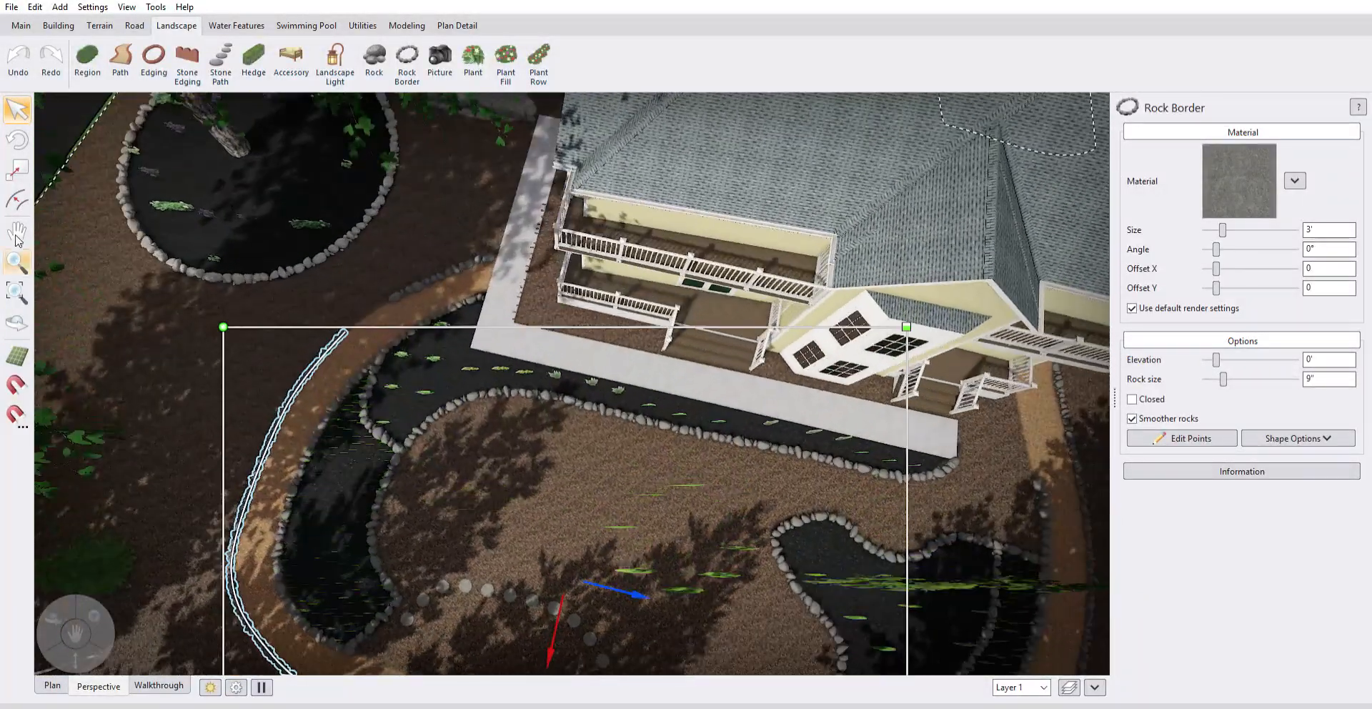
pyautogui.click(16, 233)
pyautogui.moveTo(929, 515); pyautogui.dragTo(539, 380)
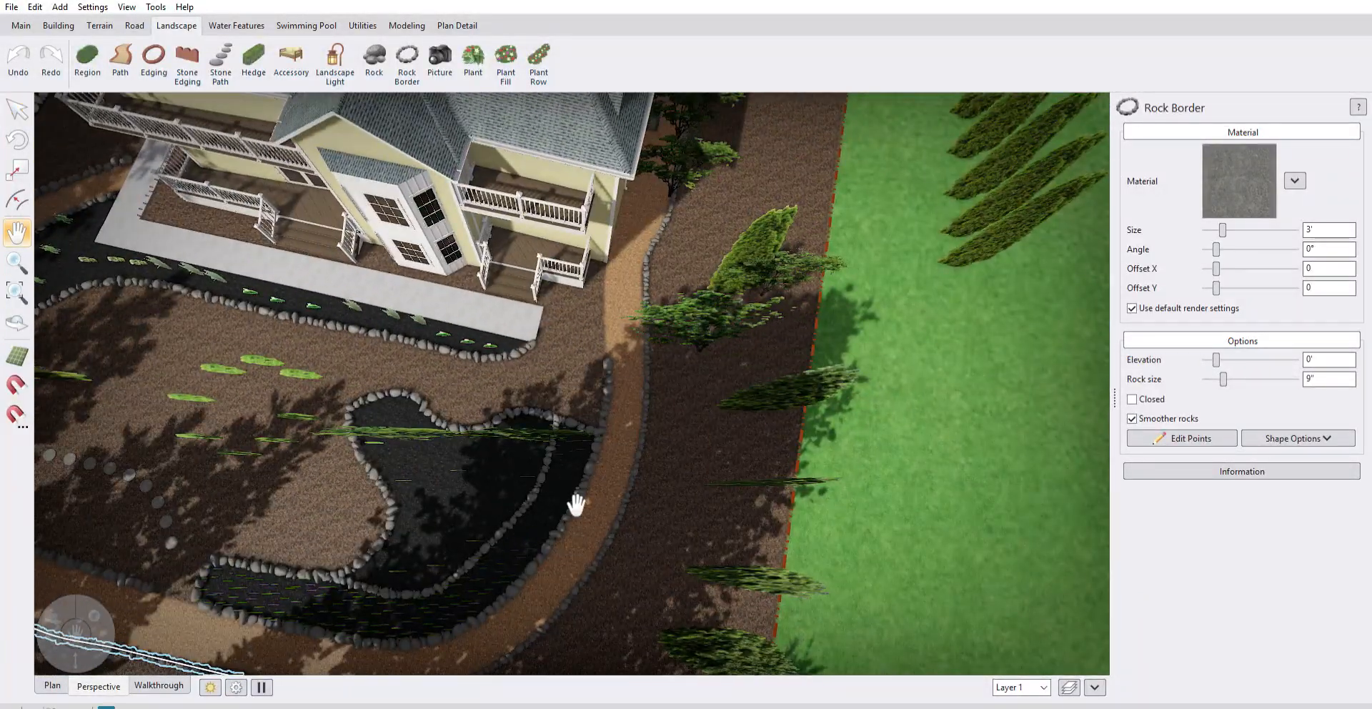
pyautogui.moveTo(579, 500); pyautogui.dragTo(616, 440)
pyautogui.moveTo(680, 298); pyautogui.dragTo(457, 375)
# Survey the whole property from several sides, including the large tree bed, driveway, garage and looping garden path.
pyautogui.moveTo(281, 404); pyautogui.dragTo(189, 357, button='right')
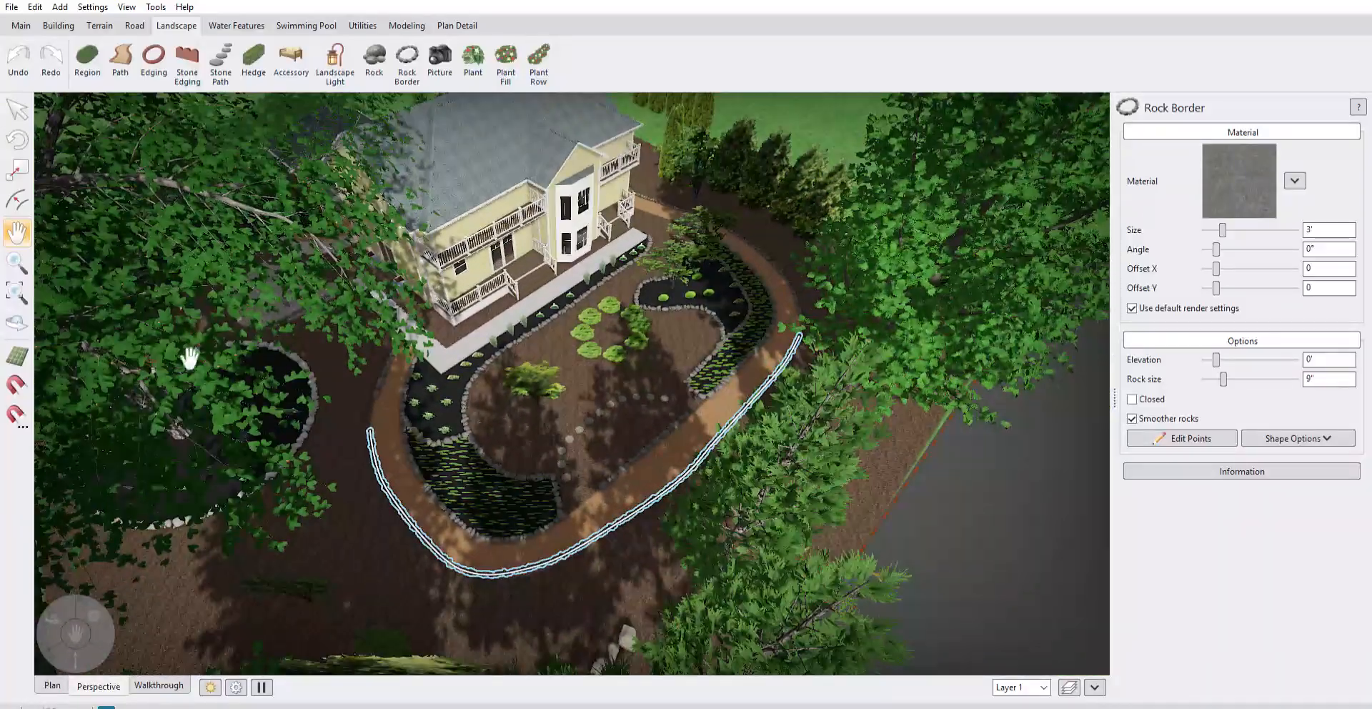
pyautogui.scroll(3, 521, 438)
pyautogui.moveTo(521, 439); pyautogui.dragTo(297, 502, button='right')
pyautogui.scroll(-4, 490, 383)
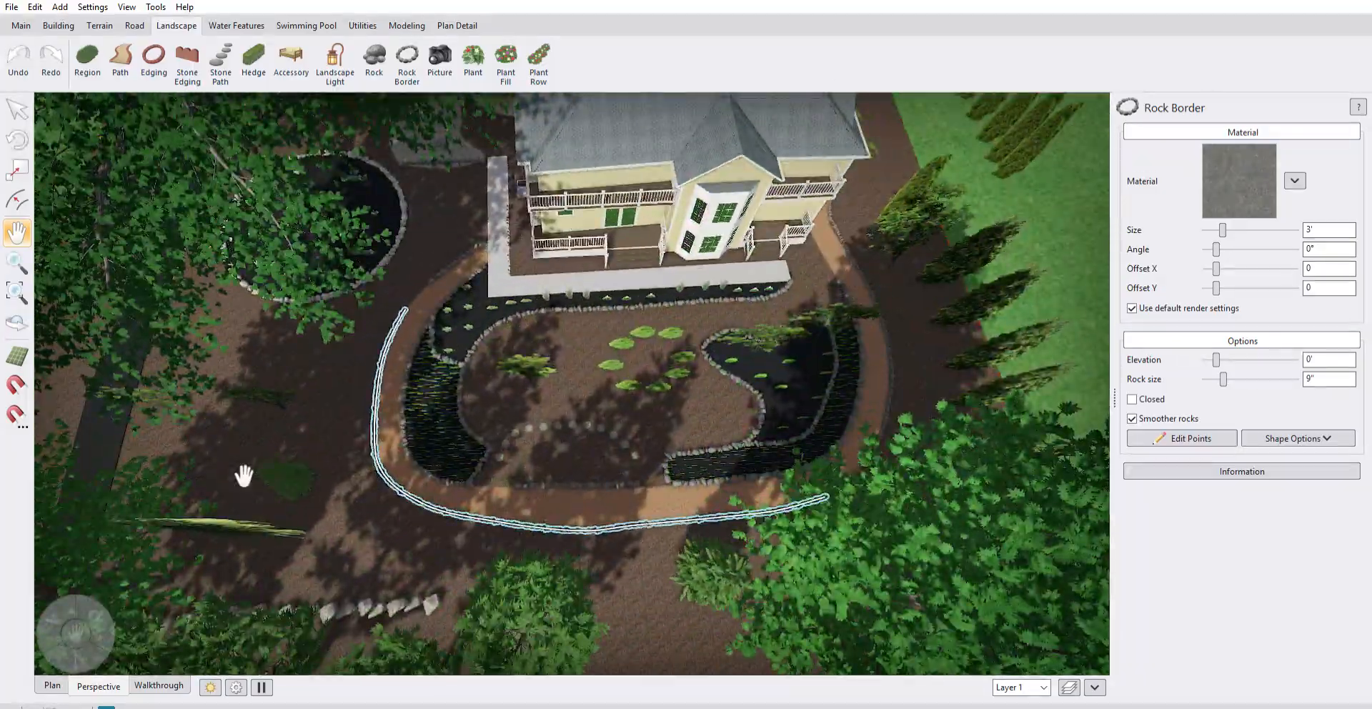
pyautogui.moveTo(440, 347); pyautogui.dragTo(671, 388, button='right')
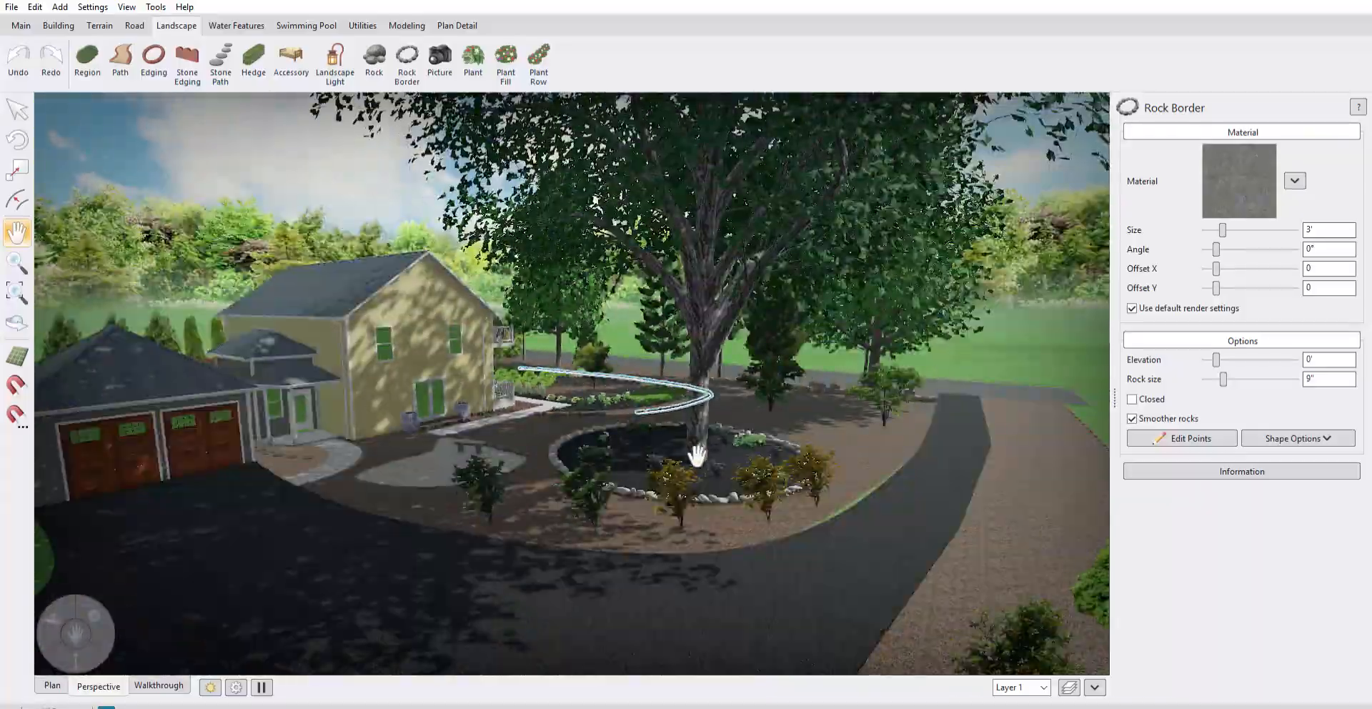
pyautogui.moveTo(718, 468); pyautogui.dragTo(130, 532, button='right')
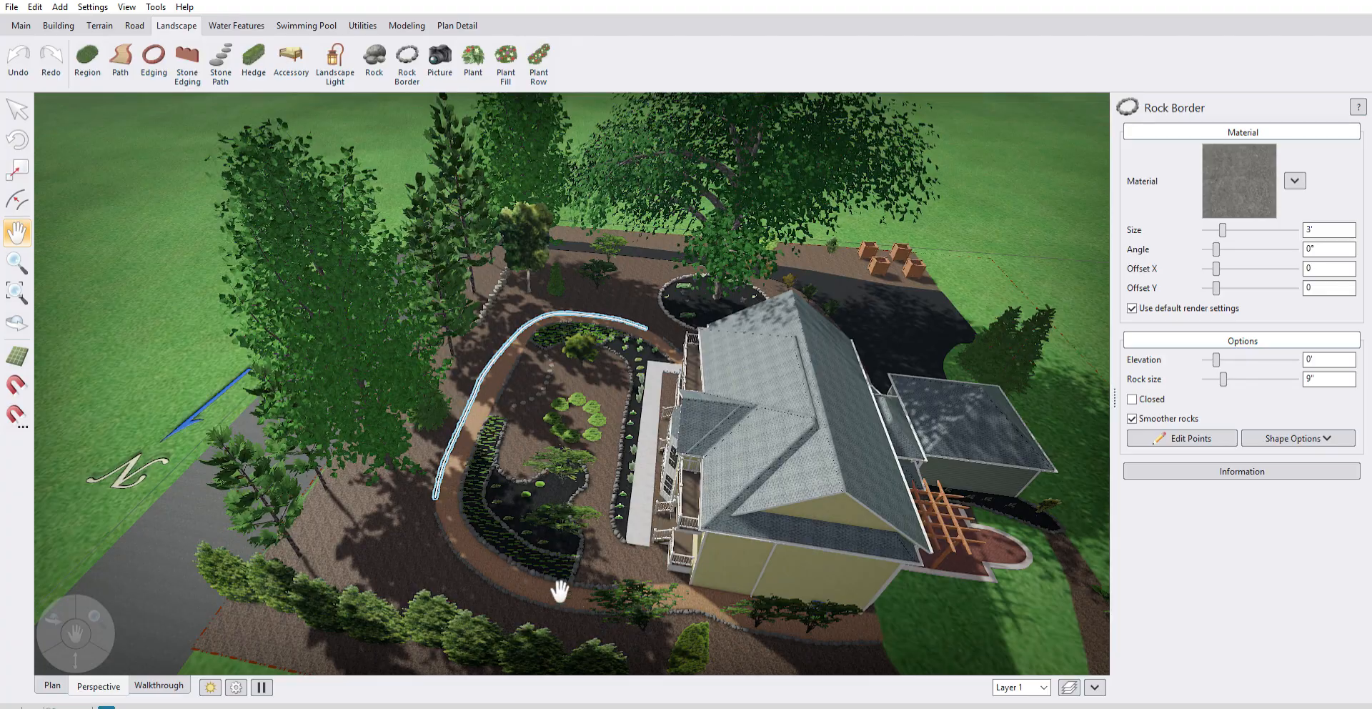
# Select the Green Carpet Pachysandra fill at the garden's near curve and compare it with the fill at the opposite end.
pyautogui.scroll(3, 613, 501)
pyautogui.moveTo(613, 502); pyautogui.dragTo(842, 500, button='right')
pyautogui.click(17, 109)
pyautogui.moveTo(613, 500); pyautogui.dragTo(836, 500, button='right')
pyautogui.moveTo(341, 285); pyautogui.dragTo(493, 261, button='right')
pyautogui.click(676, 524)
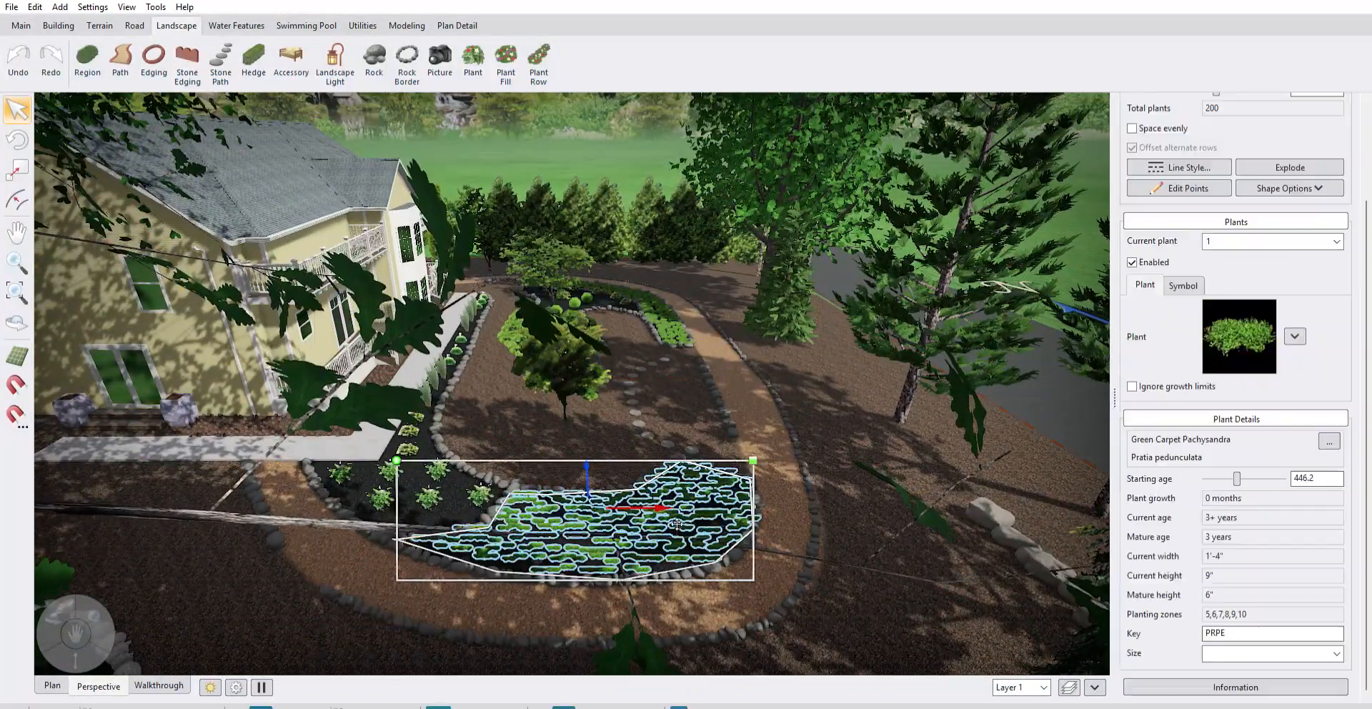
pyautogui.click(653, 289)
pyautogui.click(669, 501)
pyautogui.click(666, 320)
pyautogui.click(675, 500)
pyautogui.moveTo(676, 501); pyautogui.dragTo(576, 636, button='right')
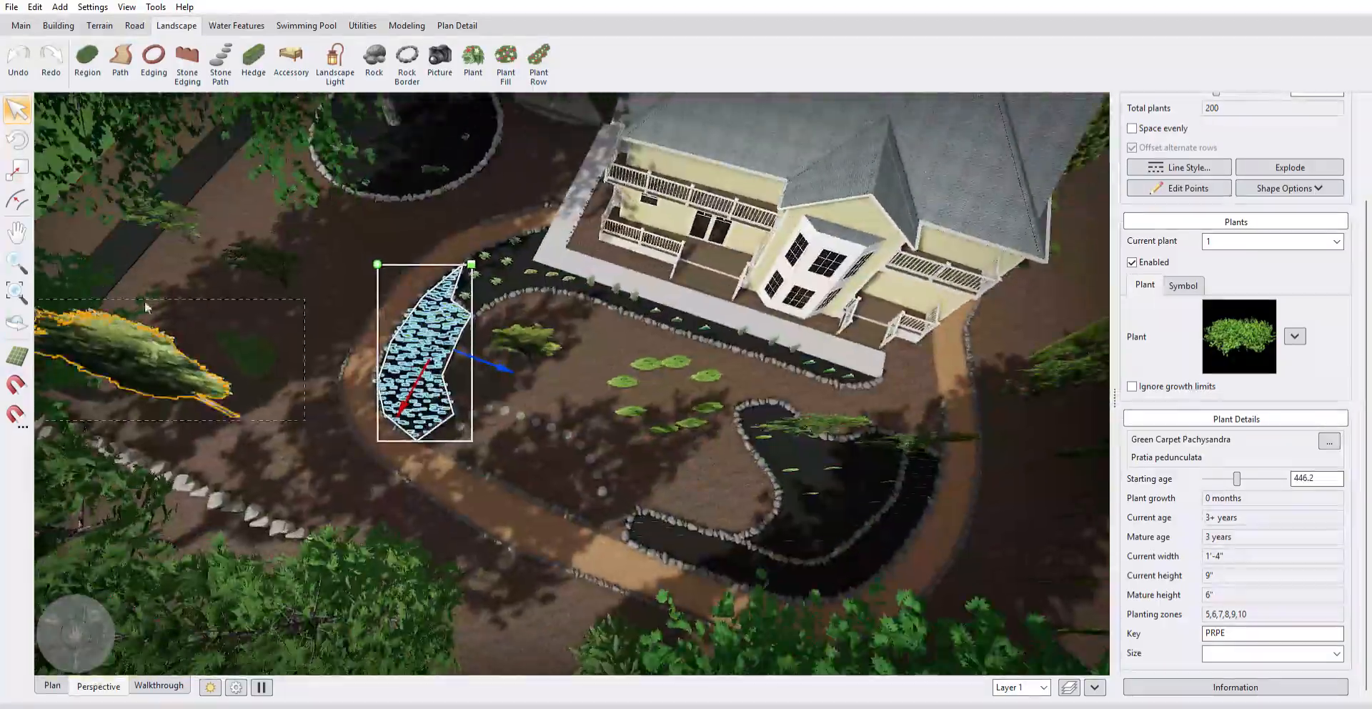
# Inspect both groundcover fills and the rock-bordered dark mulch bed up close along the curved path.
pyautogui.click(17, 232)
pyautogui.moveTo(361, 289); pyautogui.dragTo(419, 343)
pyautogui.scroll(6, 521, 386)
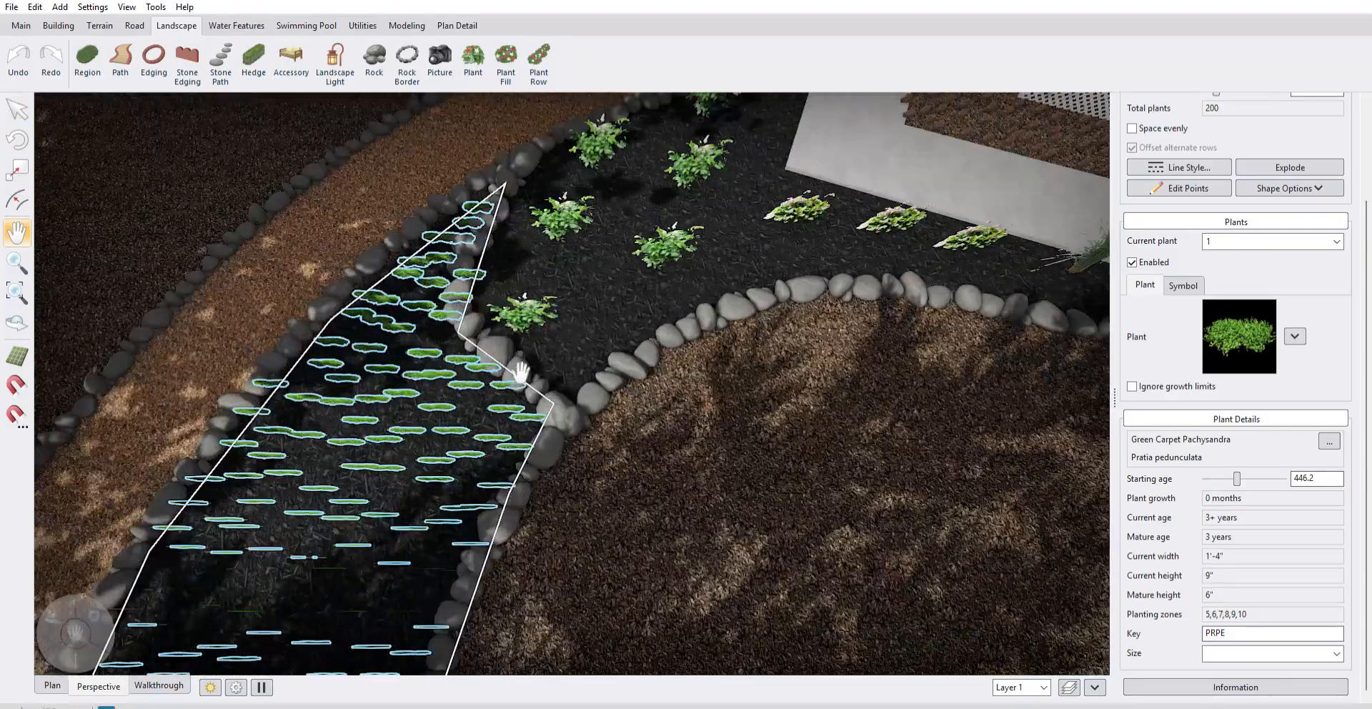
pyautogui.scroll(-5, 585, 351)
pyautogui.moveTo(717, 446); pyautogui.dragTo(444, 187)
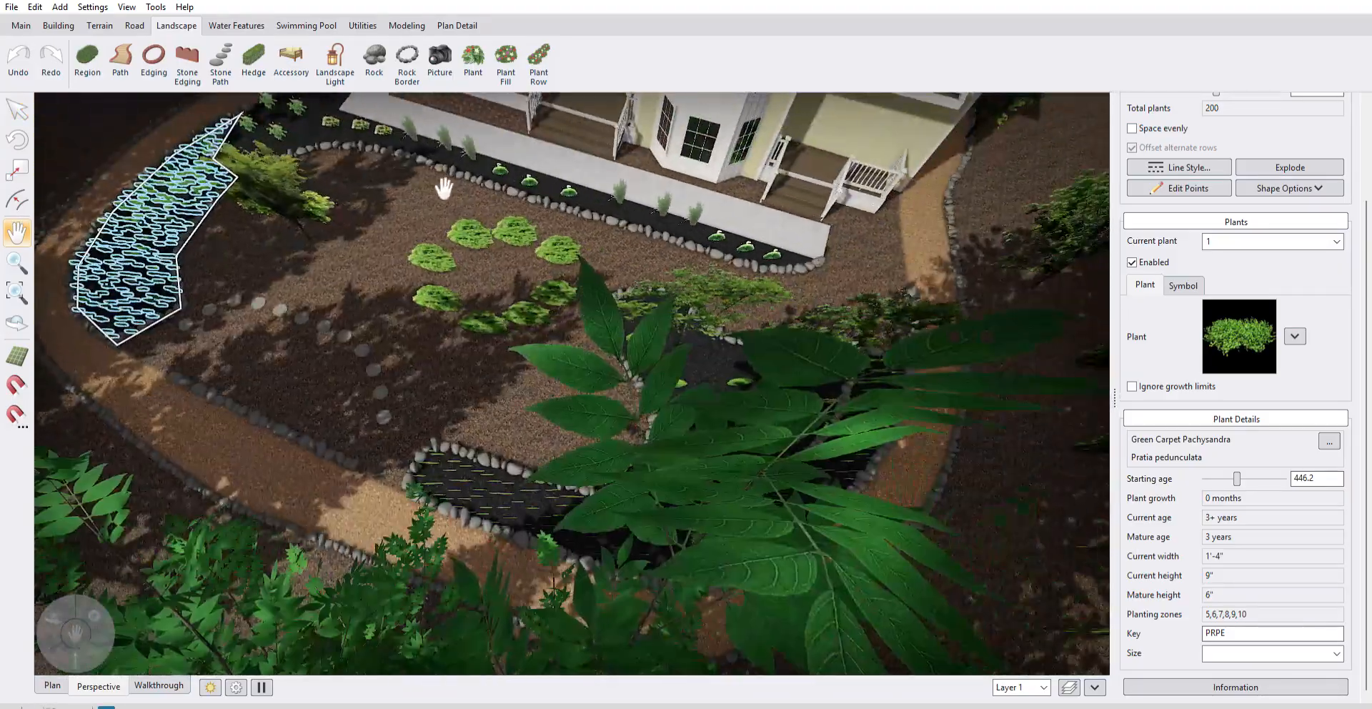
pyautogui.moveTo(587, 318); pyautogui.dragTo(548, 245)
pyautogui.scroll(4, 536, 252)
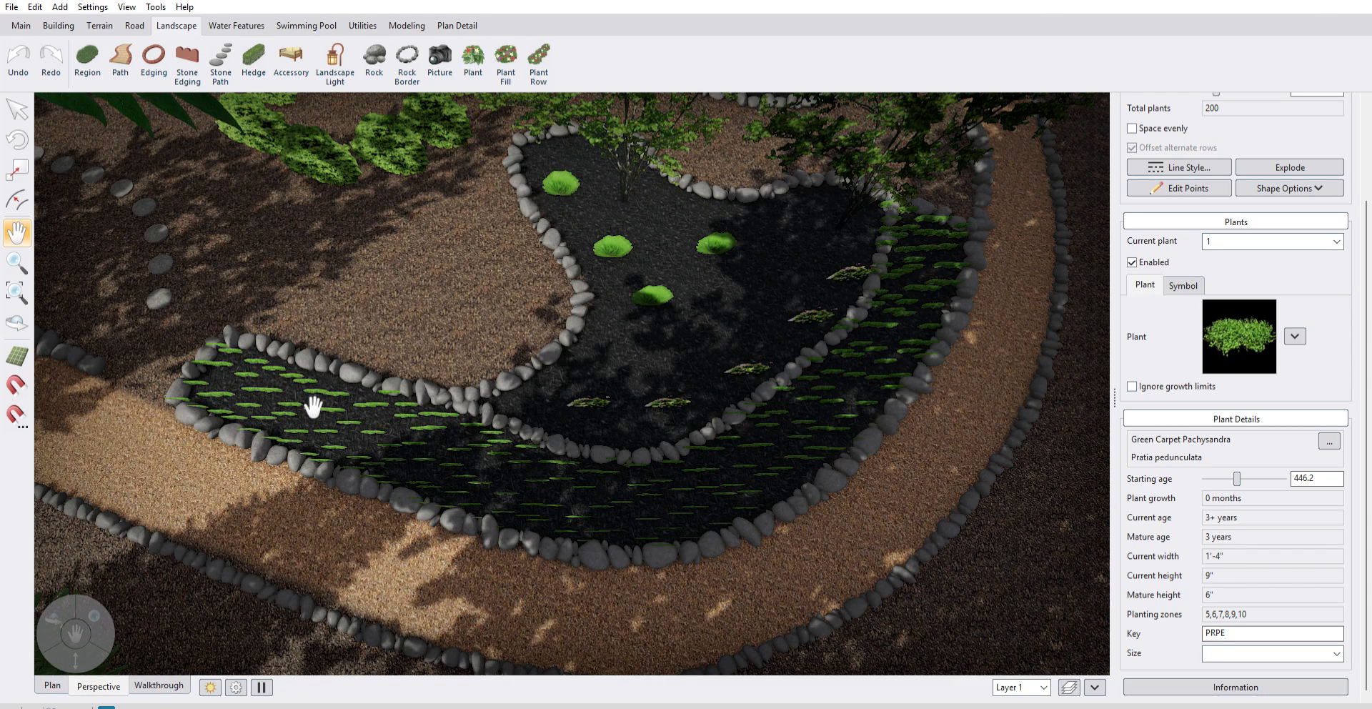
pyautogui.moveTo(594, 459); pyautogui.dragTo(615, 368, button='middle')
pyautogui.moveTo(680, 315); pyautogui.dragTo(622, 515, button='middle')
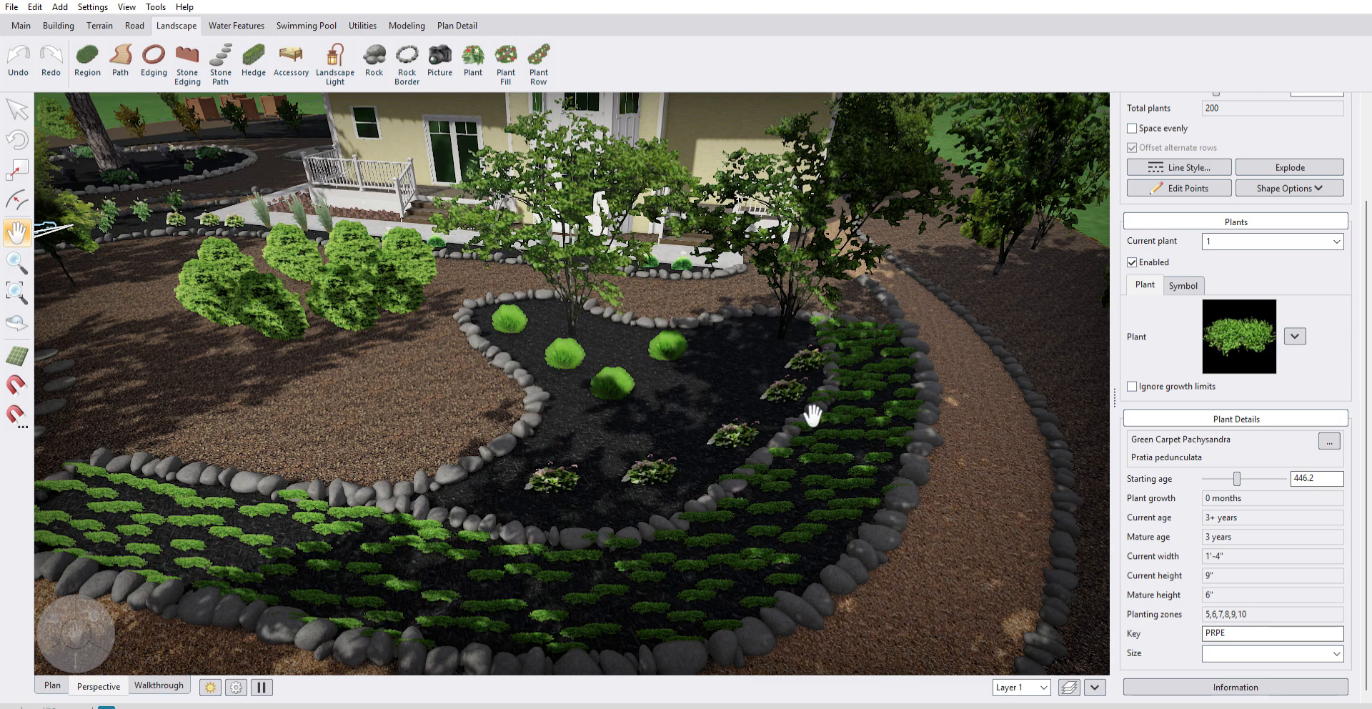
# Check the details of the Northern Drop-seed and Winter Glow Bergenia plants in the rock-bordered mulch bed.
pyautogui.click(18, 110)
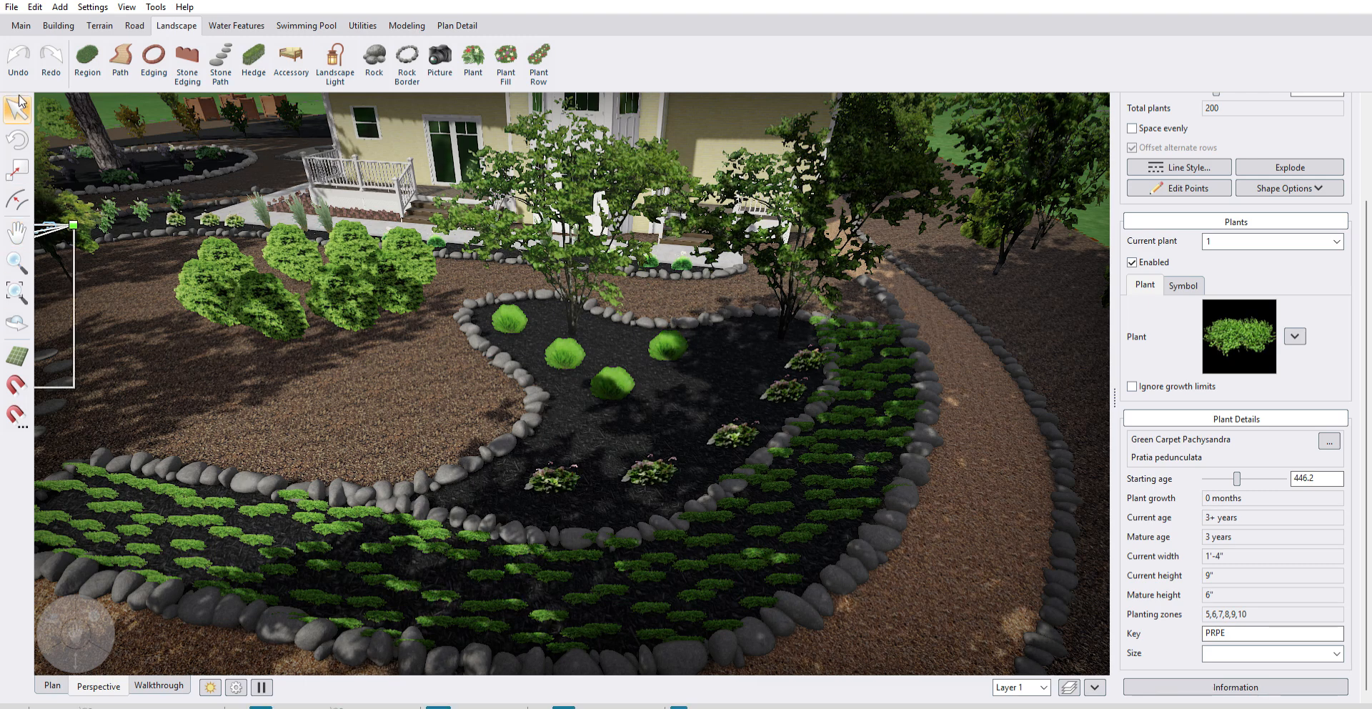
pyautogui.click(521, 323)
pyautogui.click(521, 323)
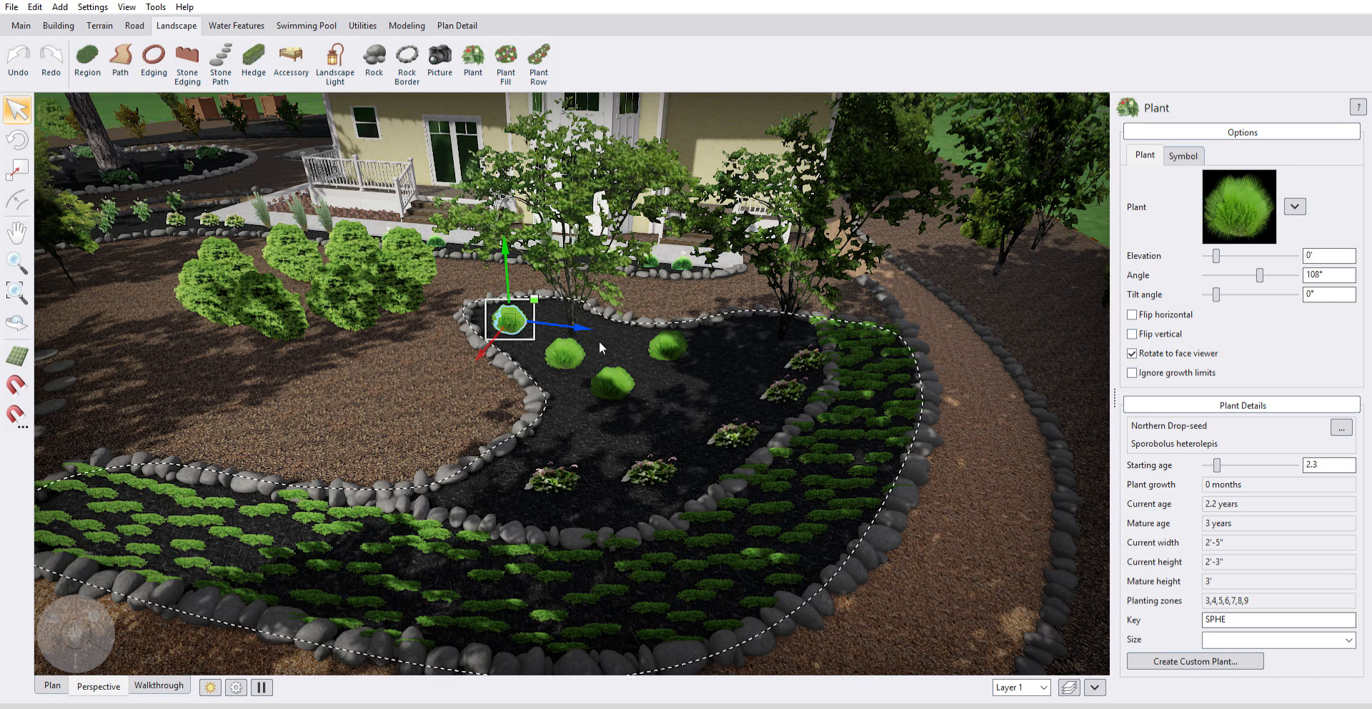
pyautogui.click(564, 349)
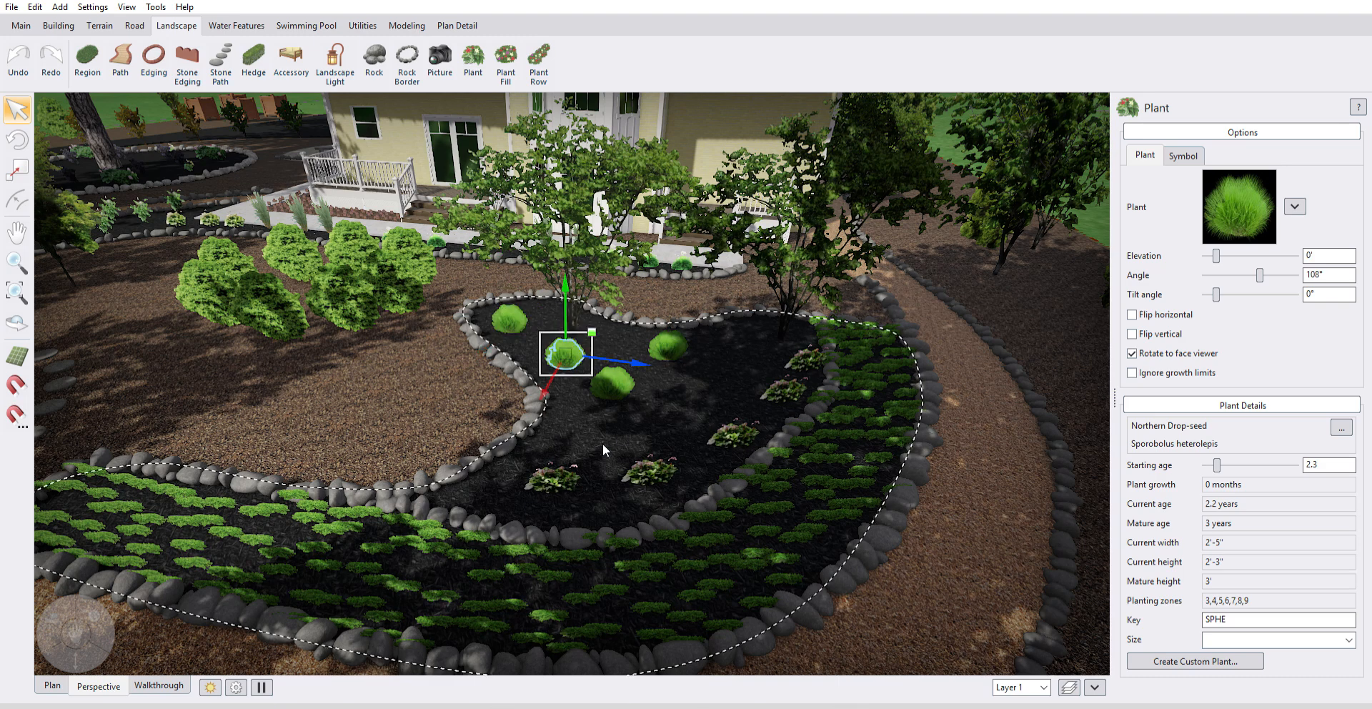
pyautogui.click(571, 474)
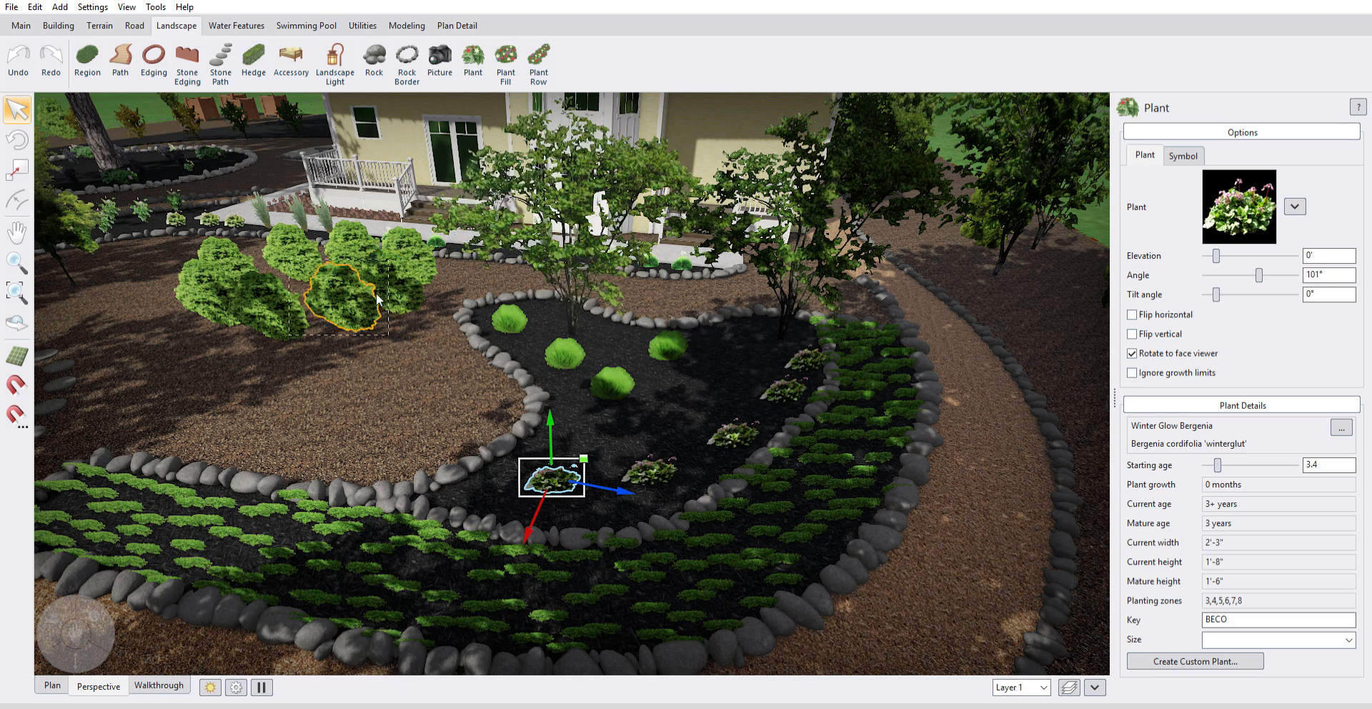
# Check the Winter Glow Bergenia plants in the narrow bed along the concrete walkway.
pyautogui.click(182, 210)
pyautogui.click(209, 216)
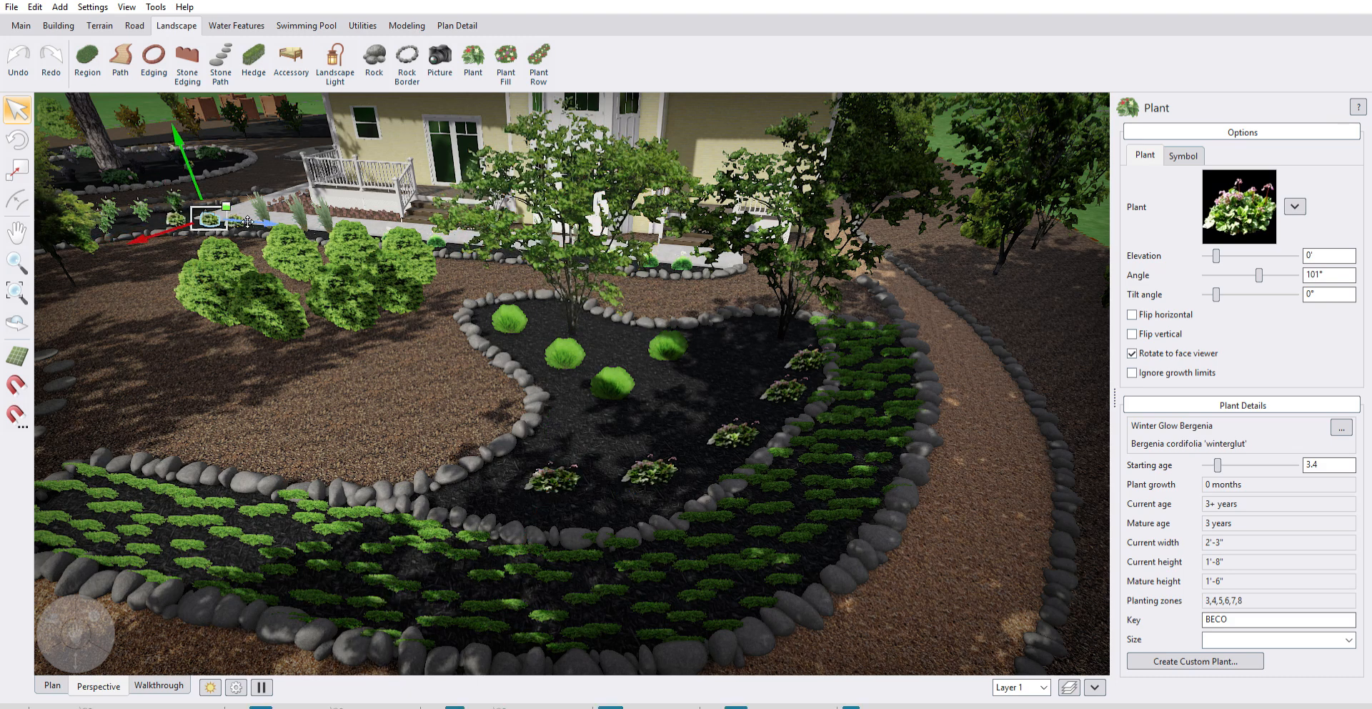
pyautogui.click(247, 222)
pyautogui.click(233, 220)
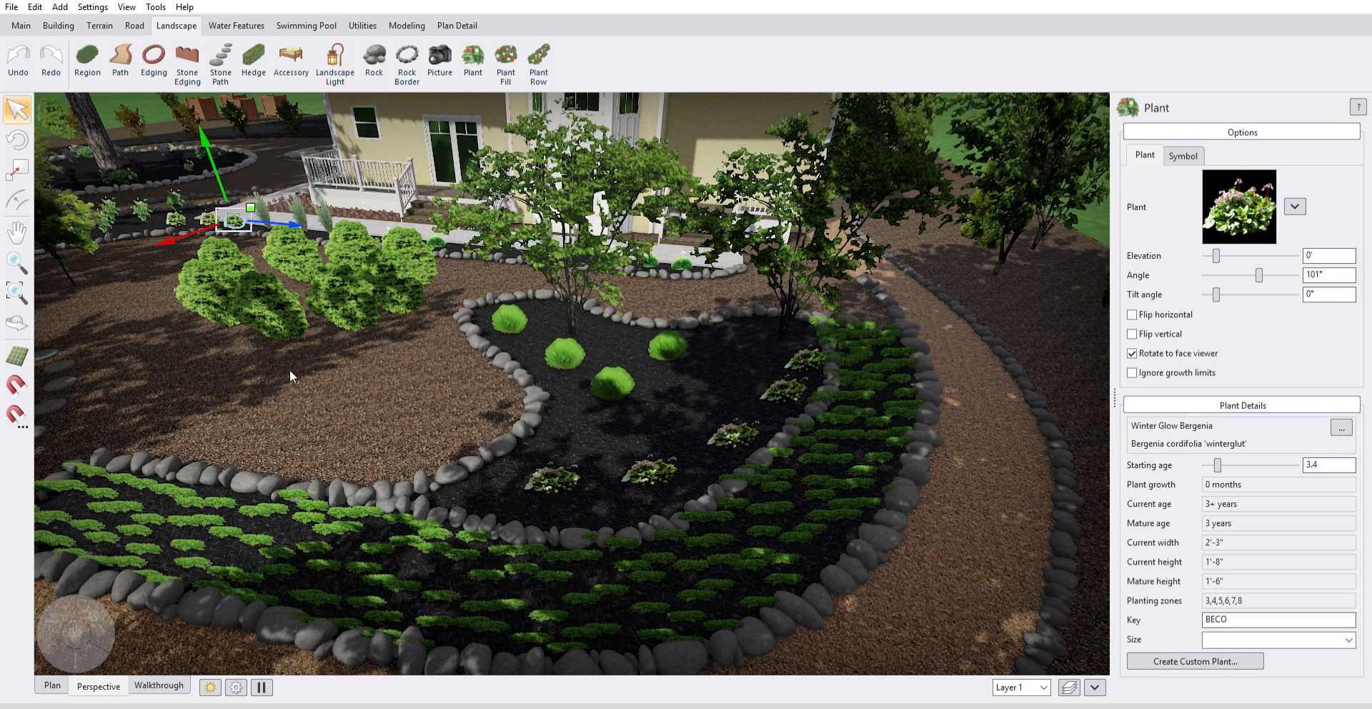
# Move the middle Bottle Brush Grass clump near the porch railing slightly toward the bergenias.
pyautogui.moveTo(290, 370); pyautogui.dragTo(328, 383, button='middle')
pyautogui.click(27, 223)
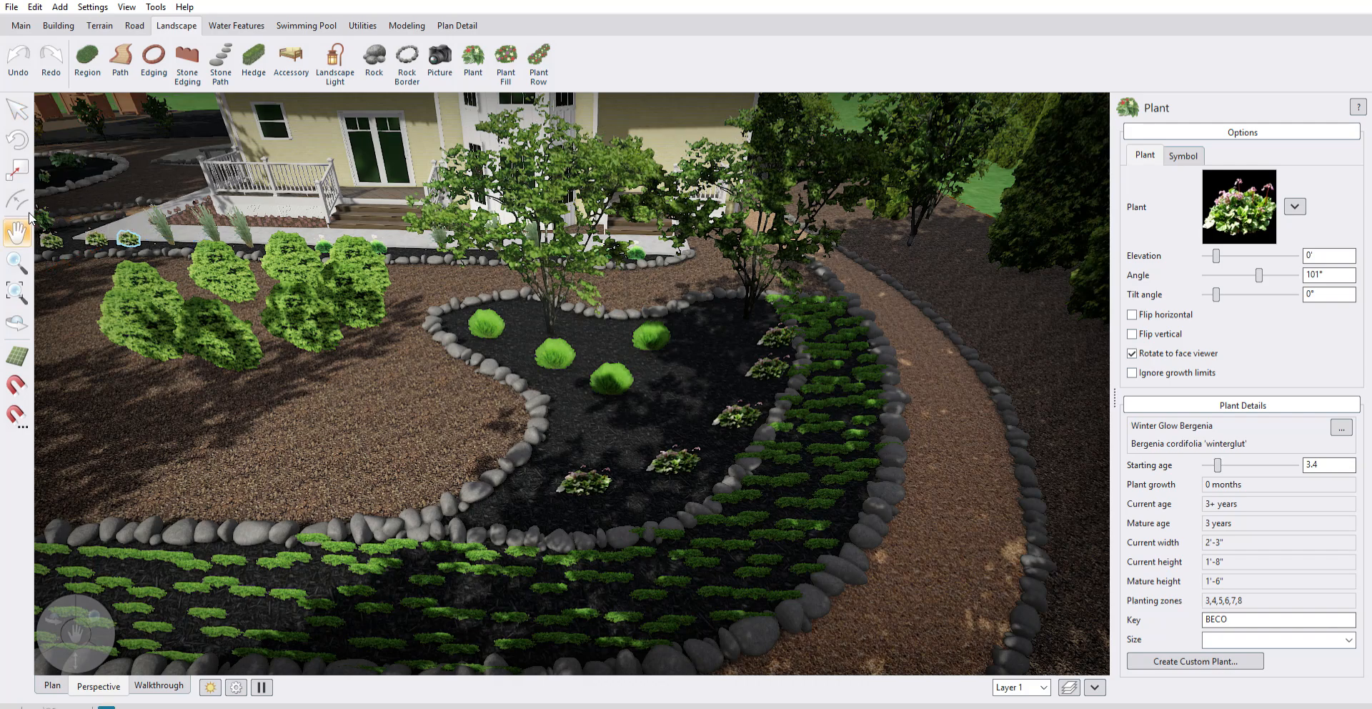
pyautogui.moveTo(93, 262); pyautogui.dragTo(650, 559)
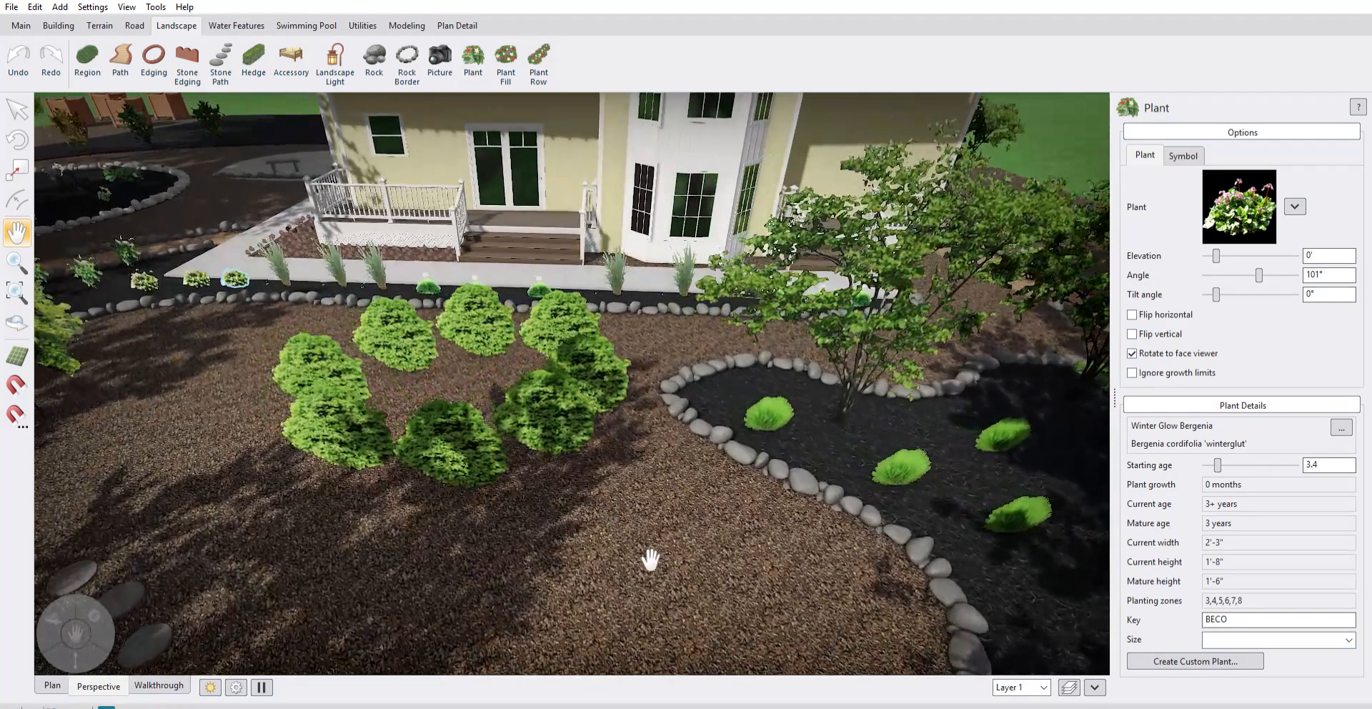
pyautogui.click(17, 110)
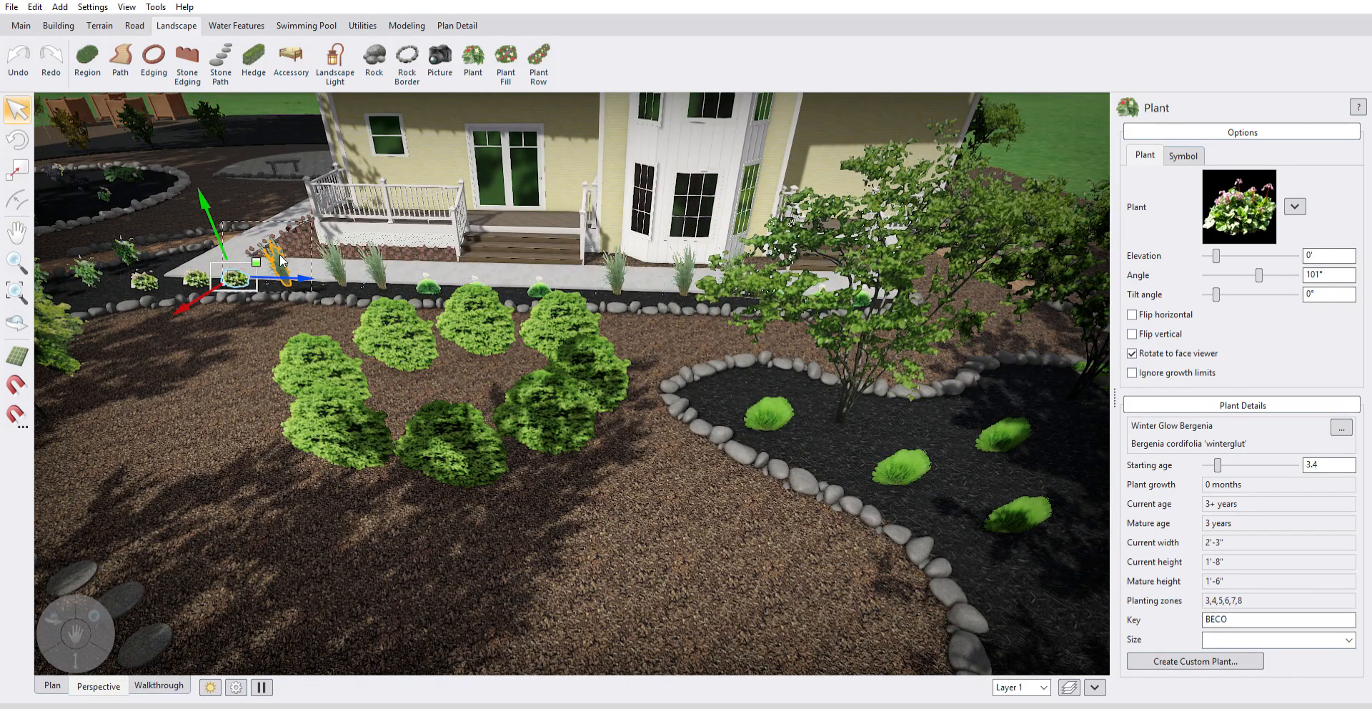
pyautogui.click(285, 261)
pyautogui.click(296, 272)
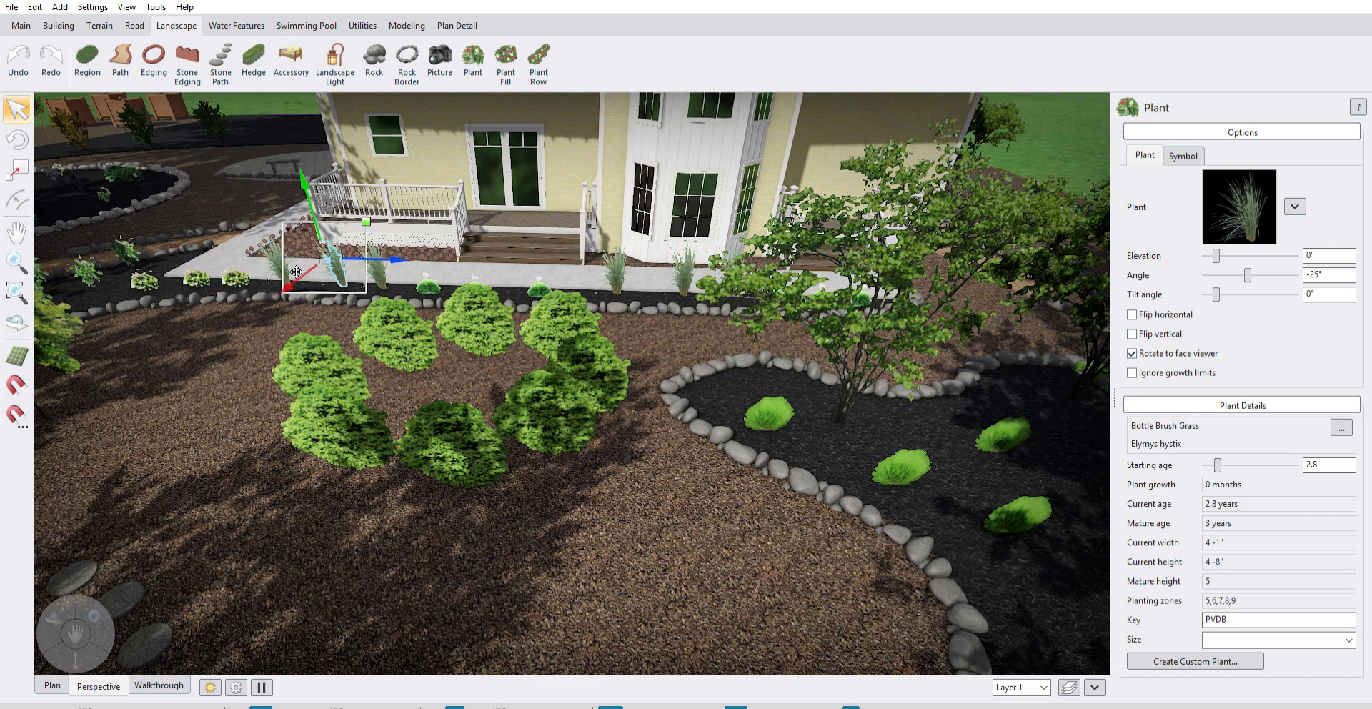
pyautogui.moveTo(358, 273); pyautogui.dragTo(349, 277)
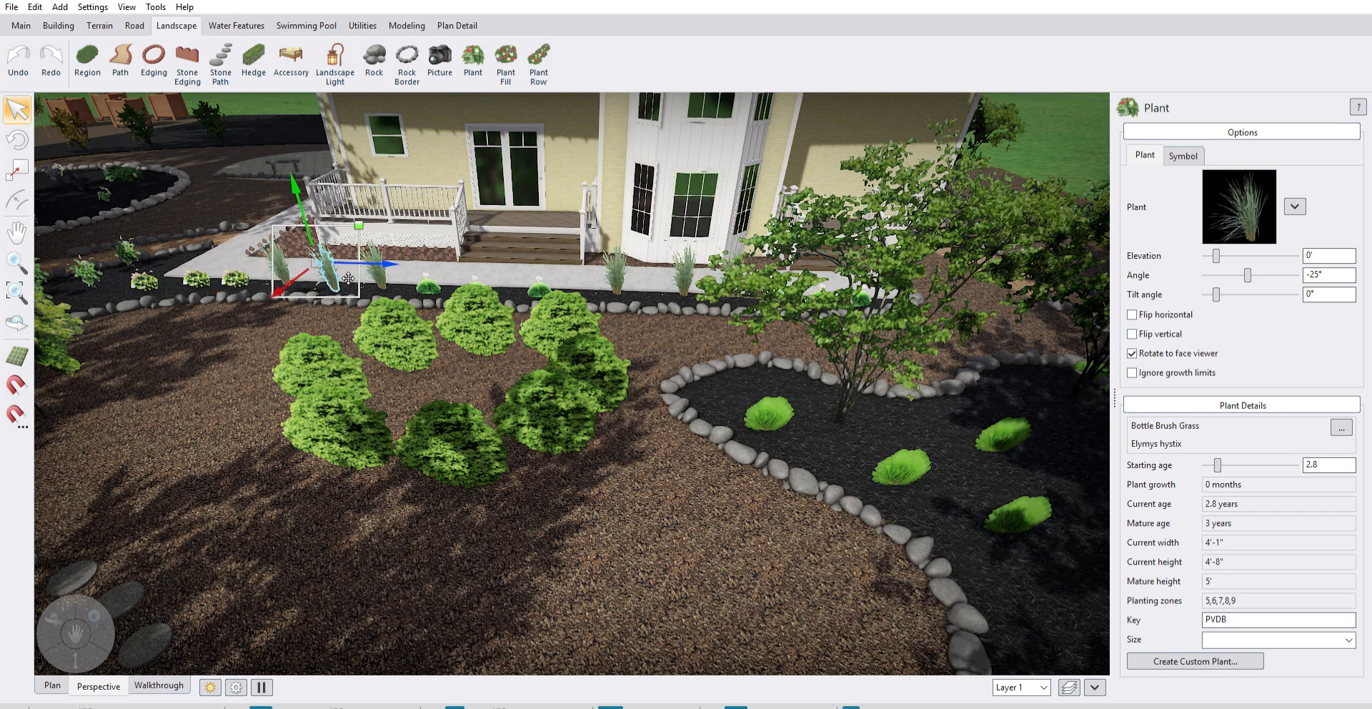
# Check the Blue Eyed Grass plants beside the walkway and move the middle one slightly toward the bay window.
pyautogui.click(427, 283)
pyautogui.moveTo(560, 367); pyautogui.dragTo(647, 435, button='middle')
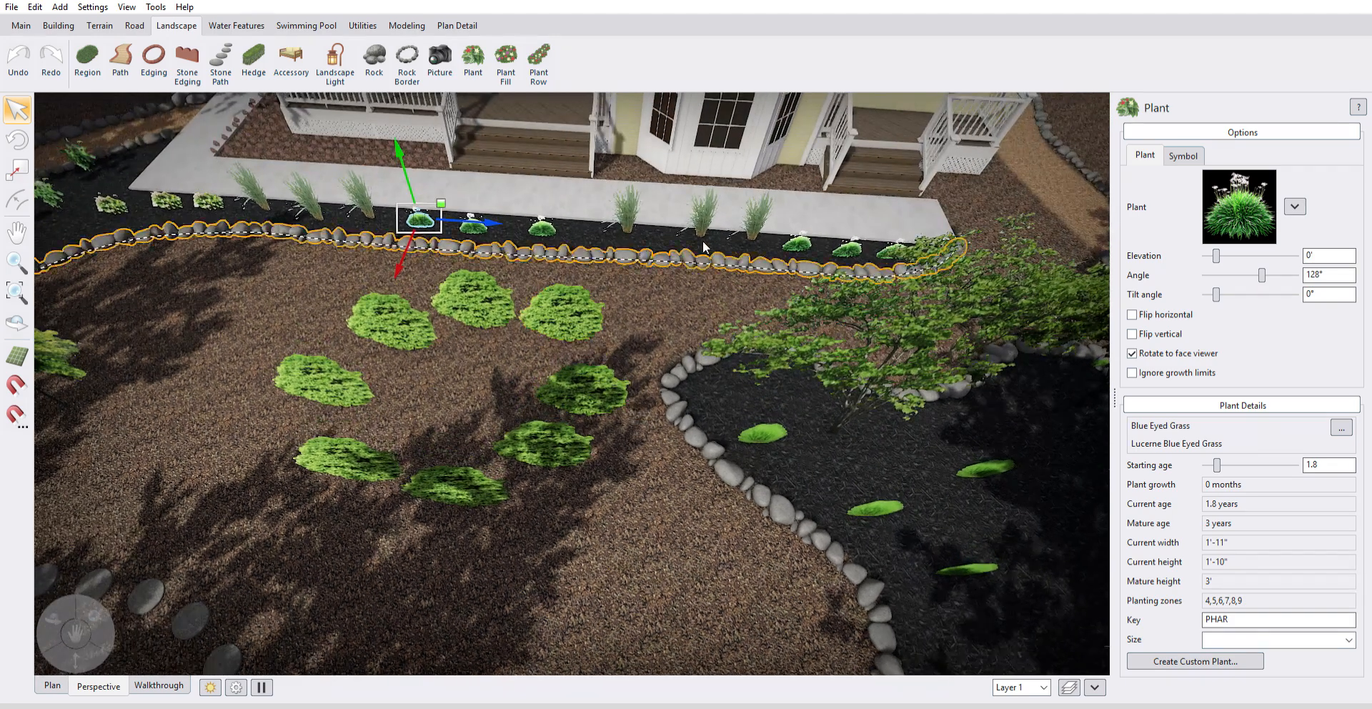
pyautogui.click(353, 187)
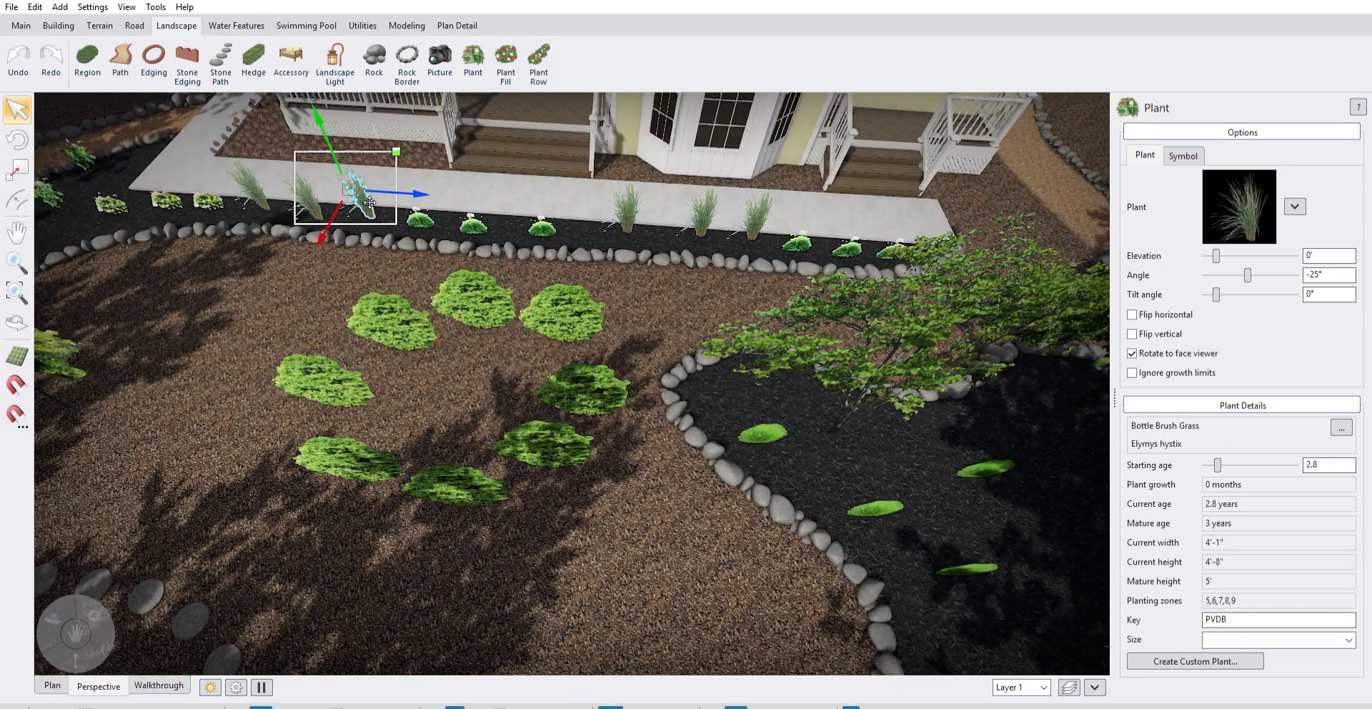
pyautogui.click(421, 218)
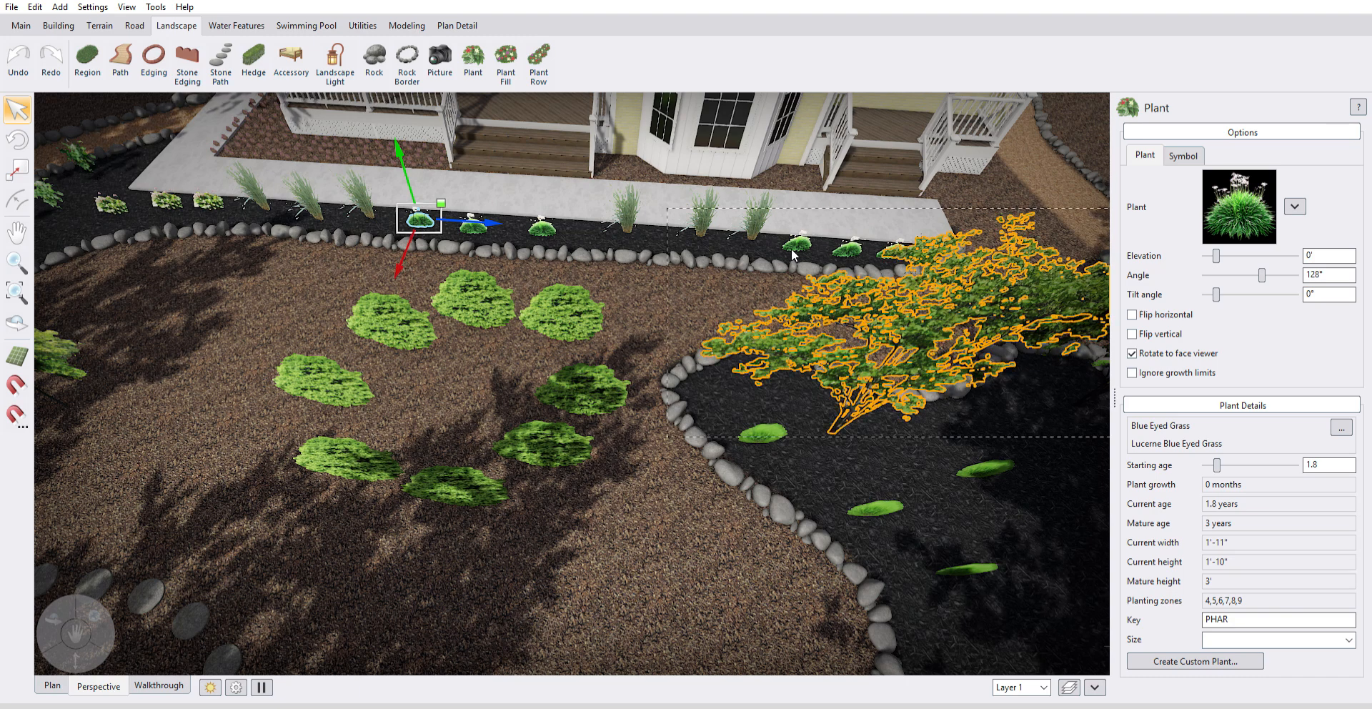
pyautogui.click(489, 223)
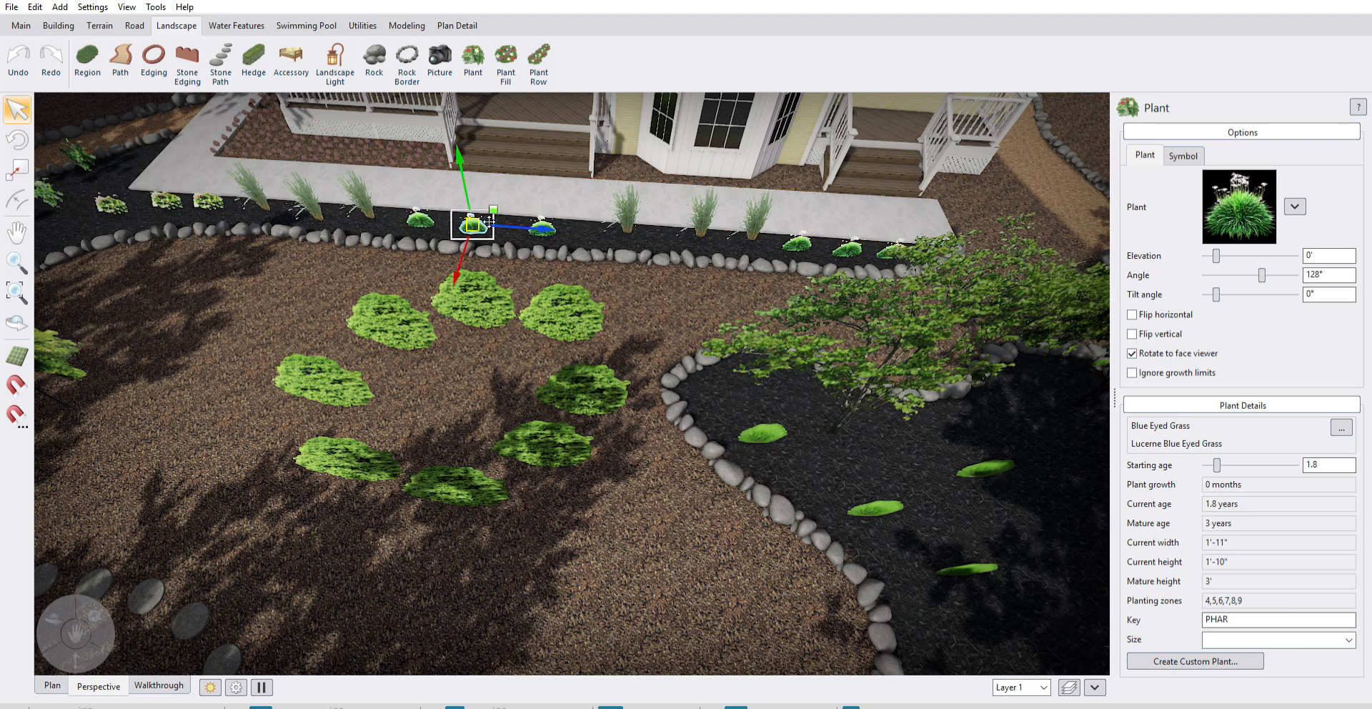
pyautogui.moveTo(486, 221); pyautogui.dragTo(493, 222)
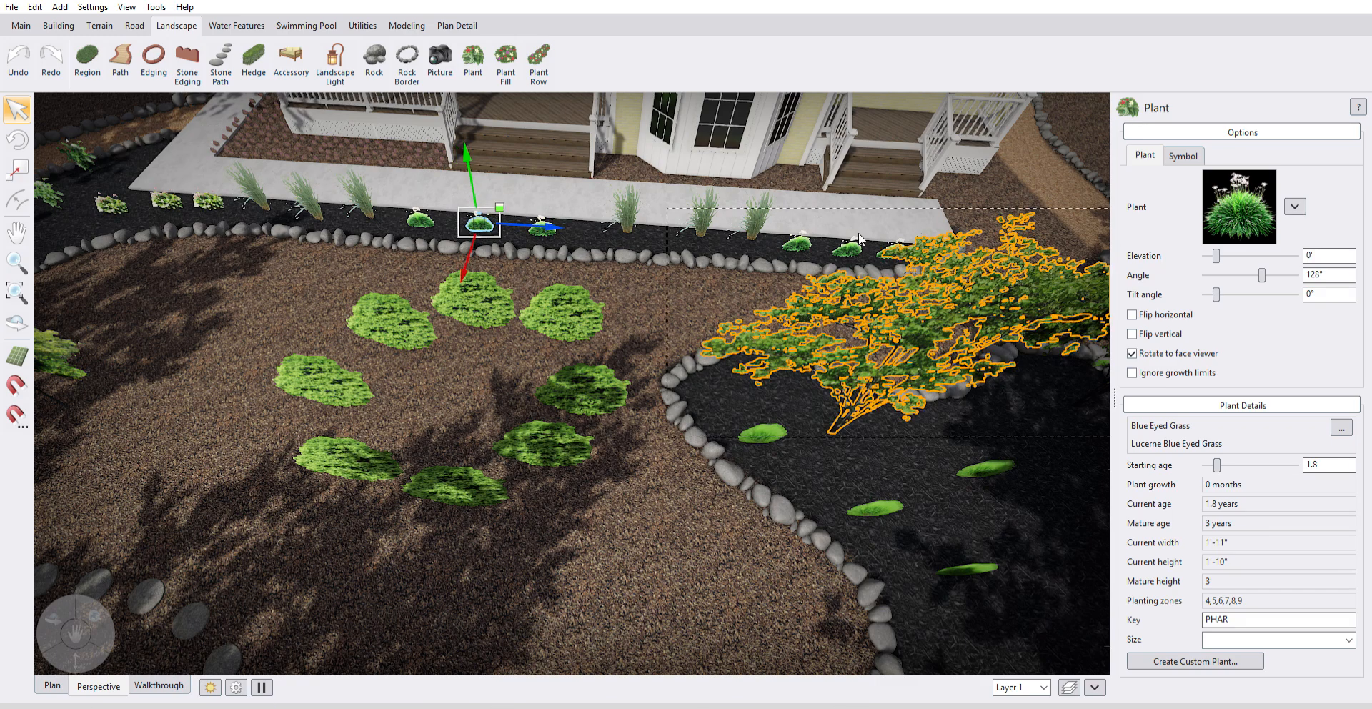
# Select the Blue Eyed Grass nearest the bay window and check the row's spacing along the walkway.
pyautogui.scroll(-3, 806, 334)
pyautogui.scroll(-2, 806, 334)
pyautogui.scroll(2, 704, 421)
pyautogui.scroll(-1, 671, 410)
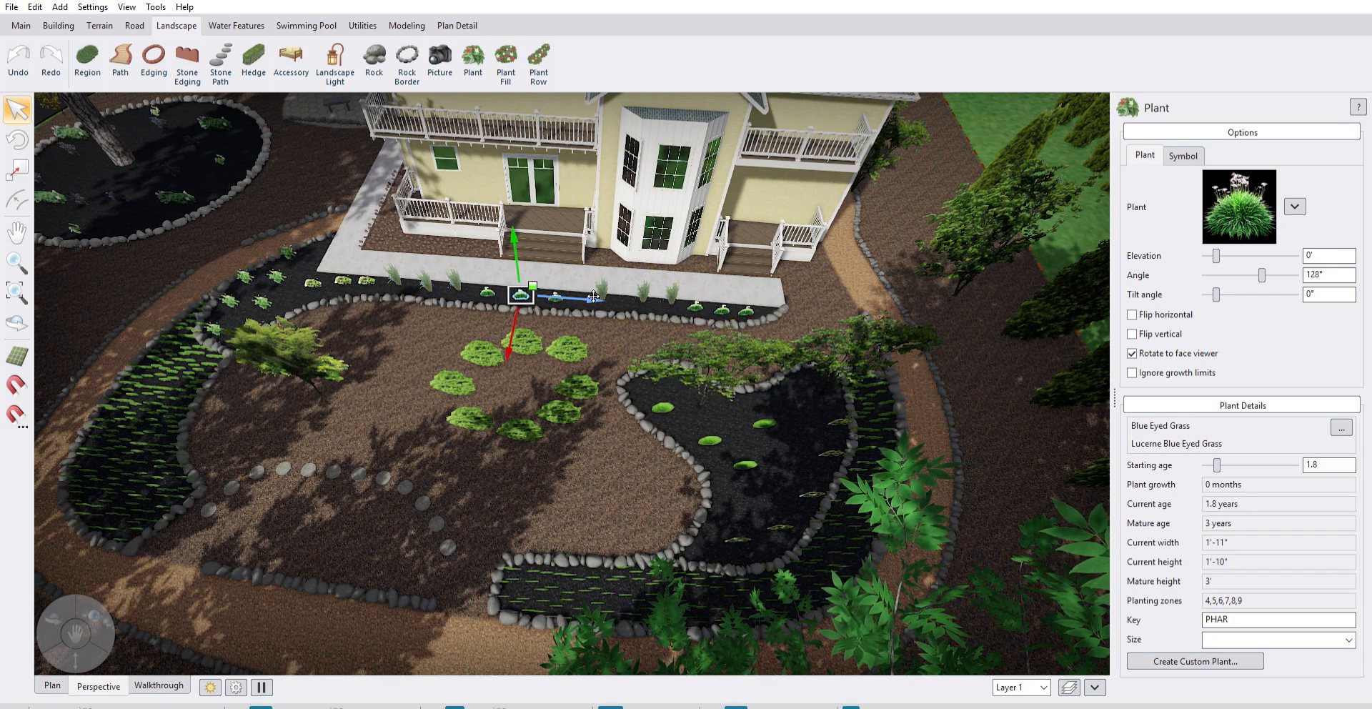
pyautogui.click(558, 297)
pyautogui.scroll(3, 698, 435)
pyautogui.moveTo(726, 386); pyautogui.dragTo(731, 341, button='middle')
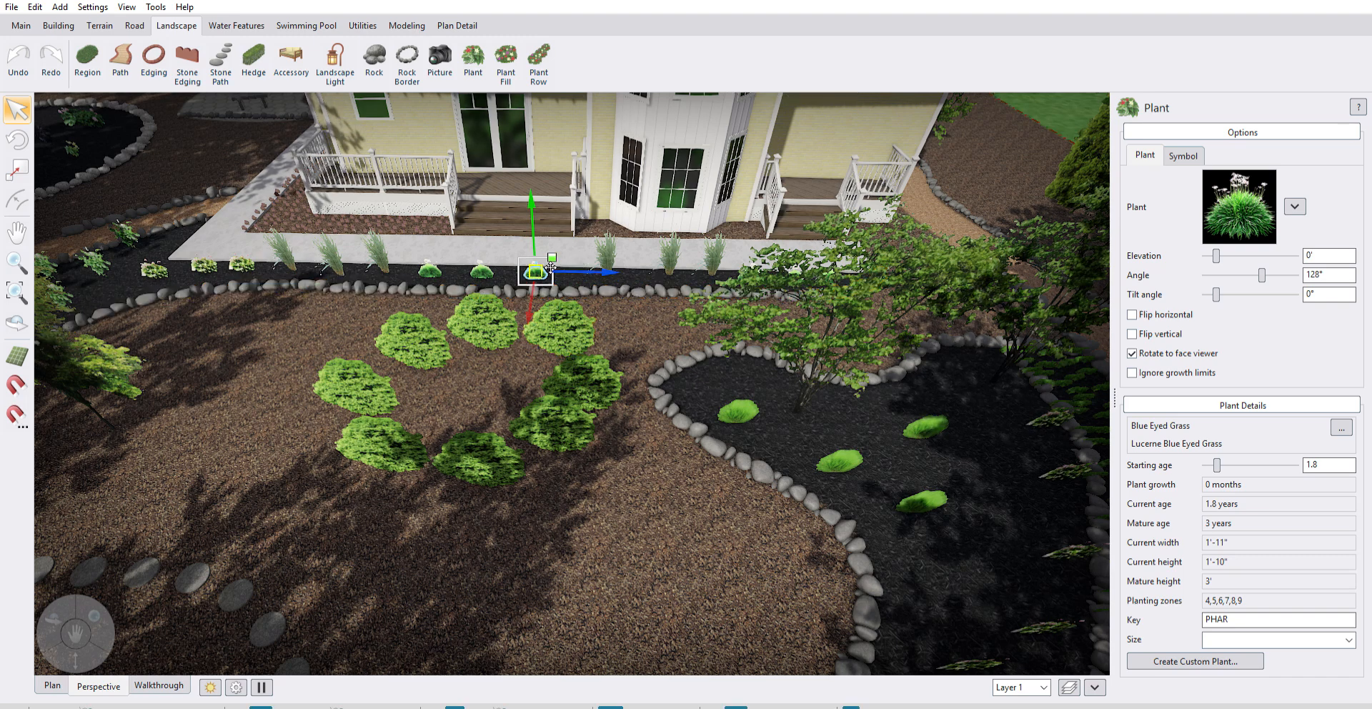
# Check the Bottle Brush Grass clumps in front of the bay window and their placement in the walkway bed.
pyautogui.click(611, 265)
pyautogui.click(670, 258)
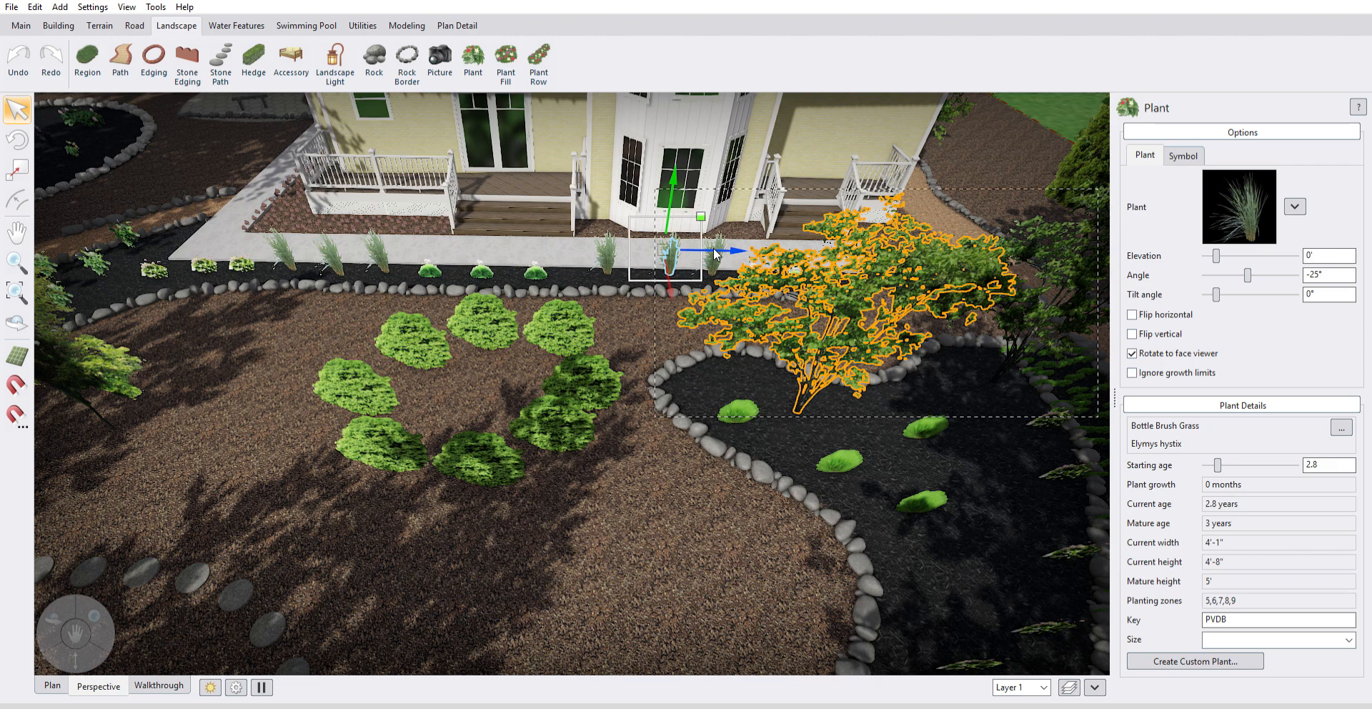
pyautogui.scroll(-3, 731, 289)
pyautogui.moveTo(731, 289); pyautogui.dragTo(757, 345, button='middle')
pyautogui.click(735, 319)
pyautogui.moveTo(735, 320); pyautogui.dragTo(704, 313)
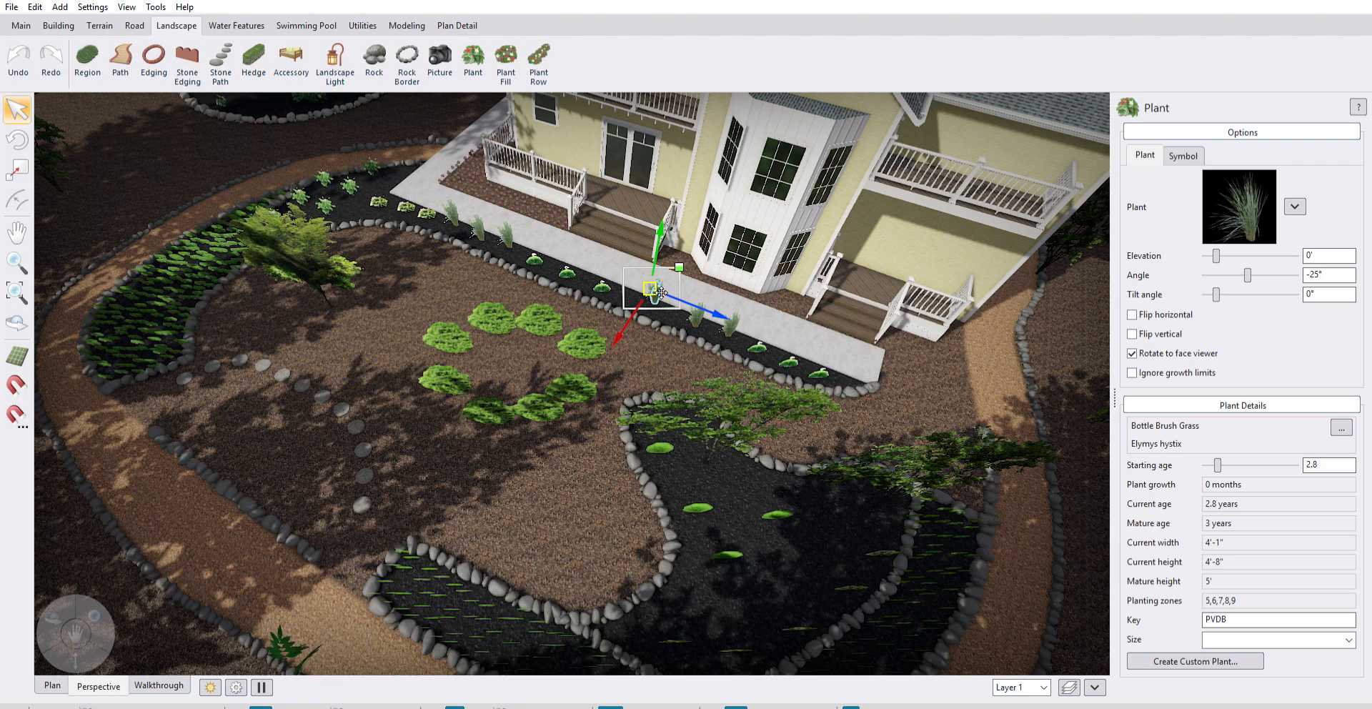
# Pause the scene animation and view the house and its entire landscape from above.
pyautogui.scroll(-3, 316, 469)
pyautogui.moveTo(483, 456); pyautogui.dragTo(679, 438, button='right')
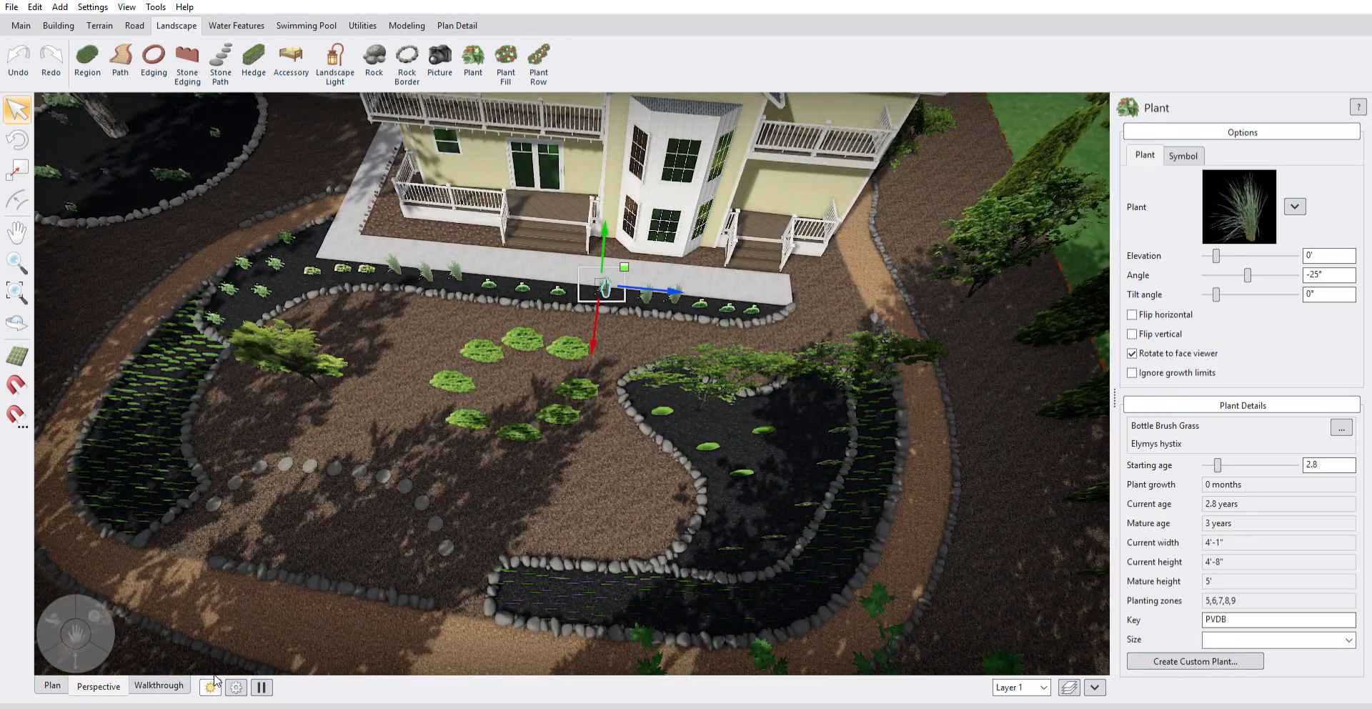
pyautogui.click(262, 687)
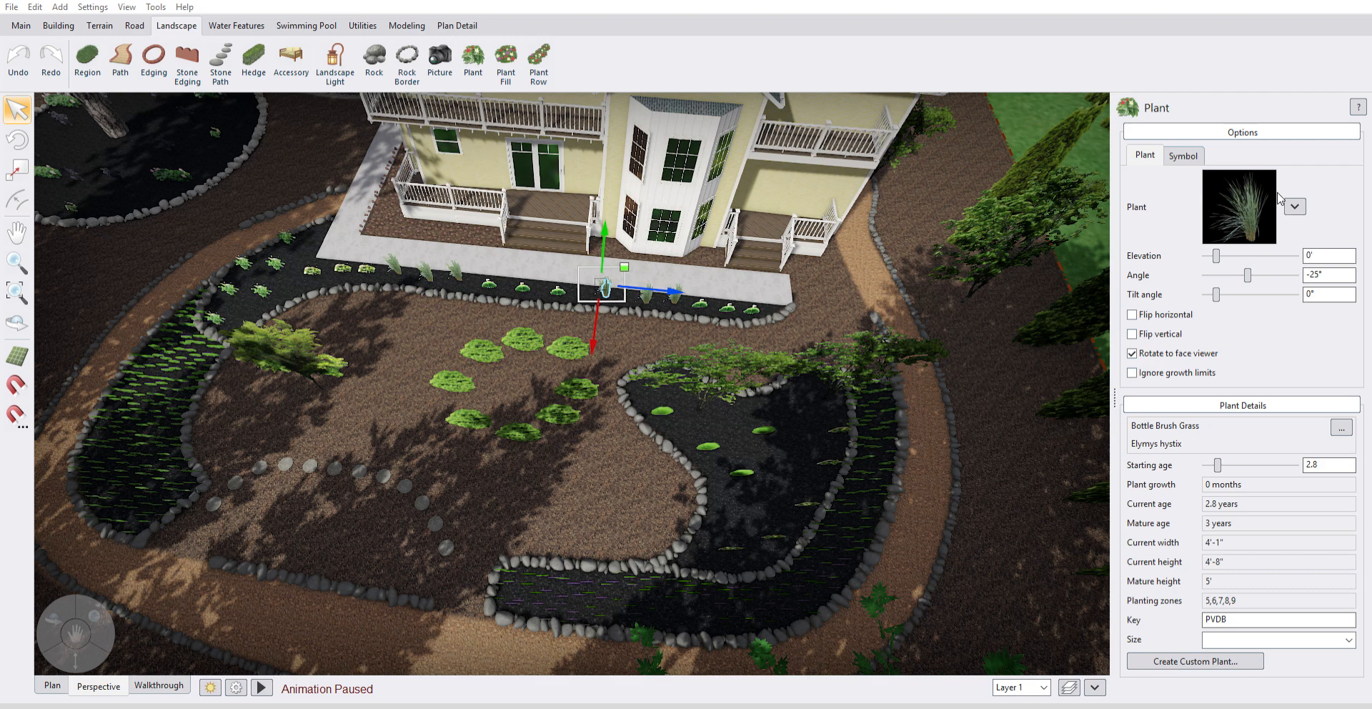
pyautogui.click(16, 233)
pyautogui.scroll(-5, 662, 253)
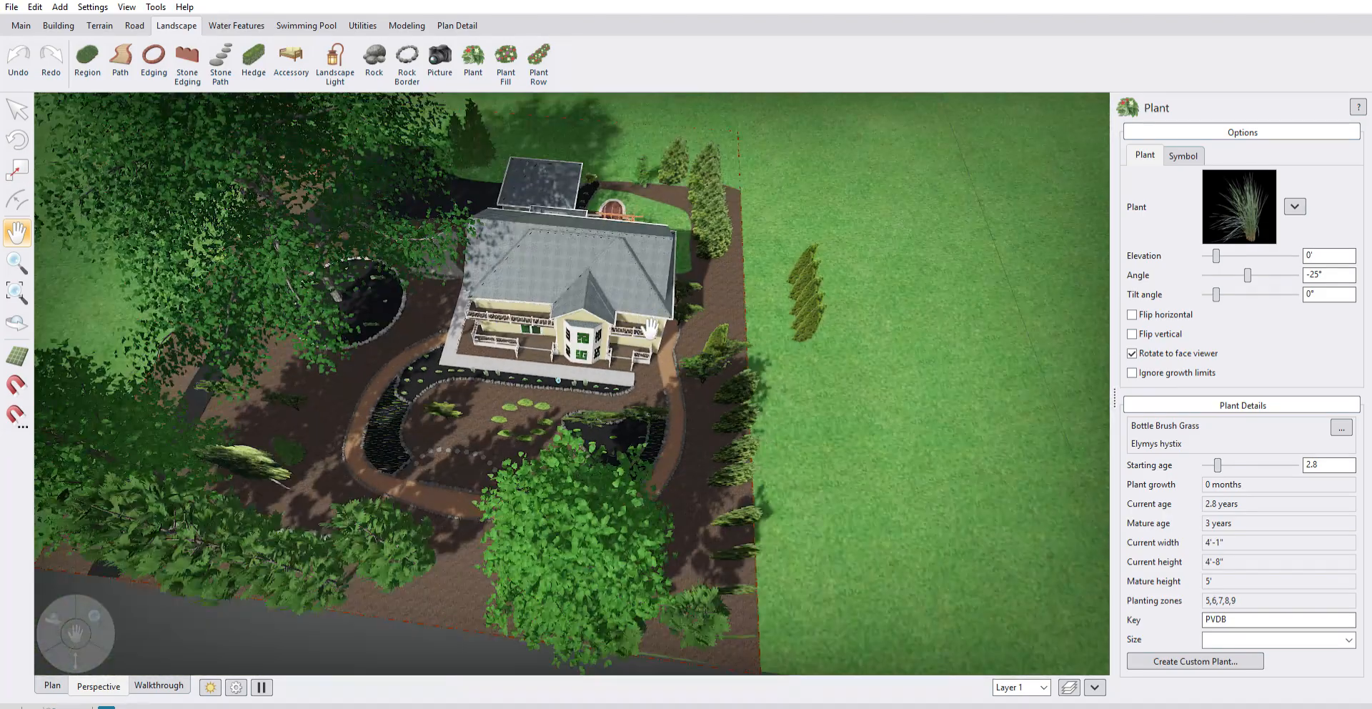
# Pause the animation and shift the sun's position over the property to examine how the shadows fall across the landscape.
pyautogui.scroll(5, 650, 327)
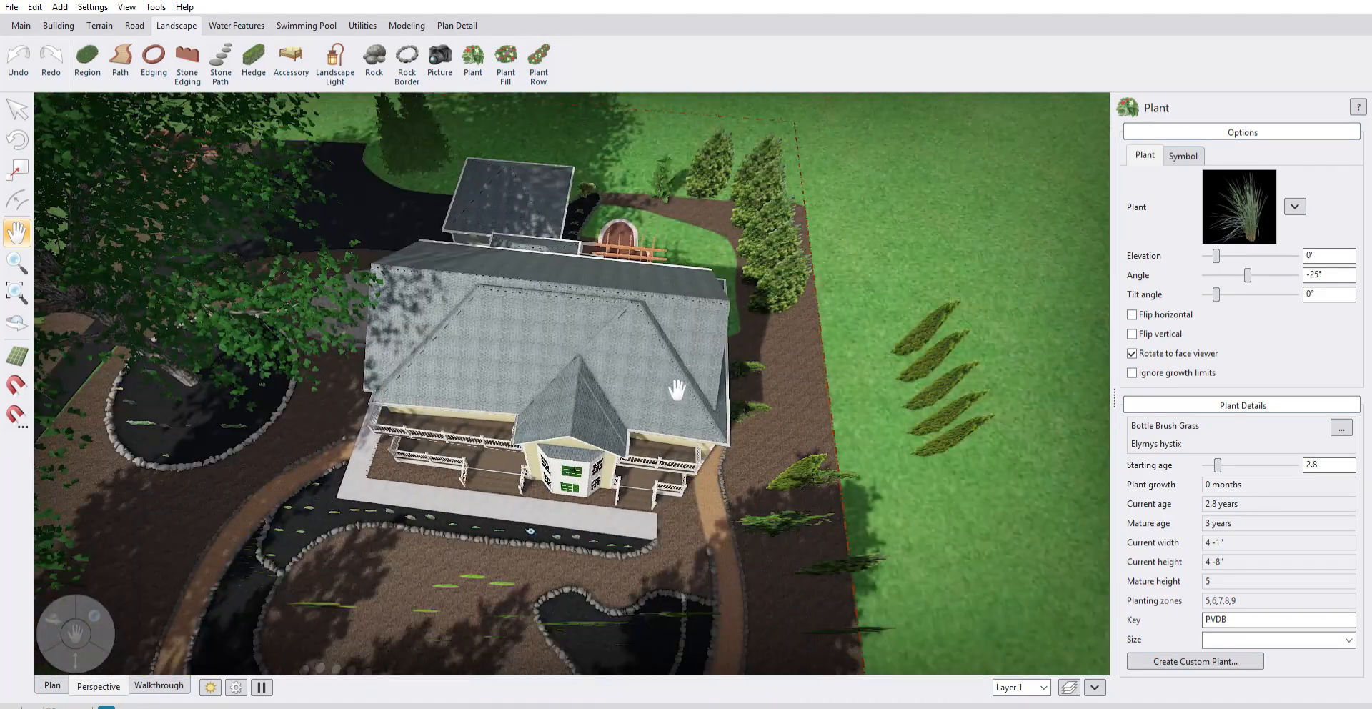
pyautogui.scroll(-4, 580, 408)
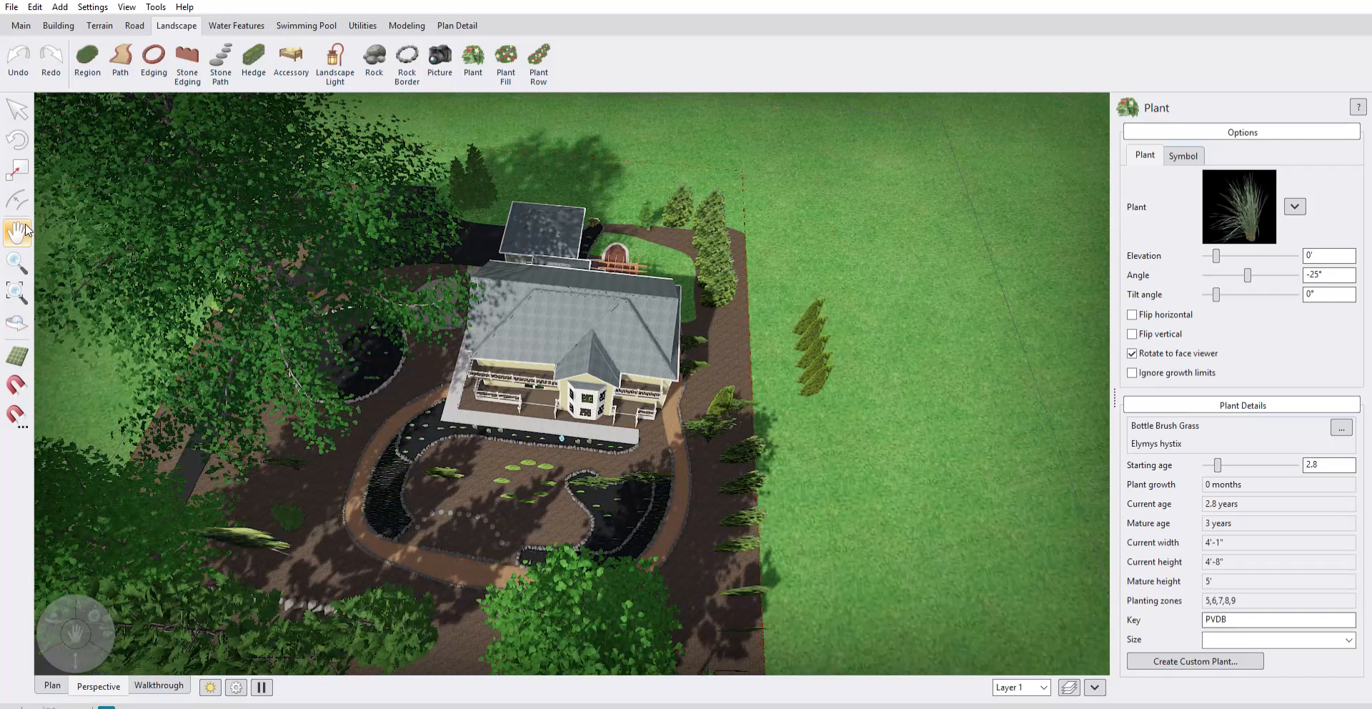
pyautogui.click(262, 687)
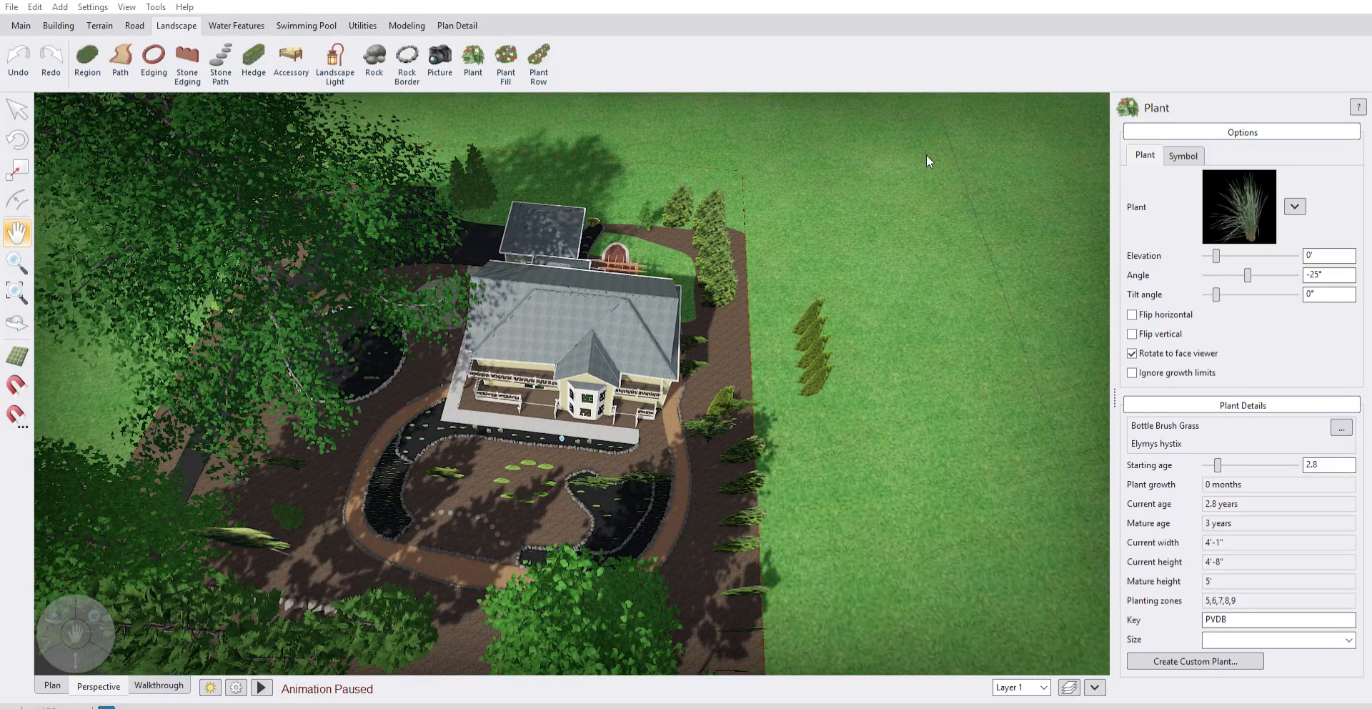
pyautogui.moveTo(976, 346); pyautogui.dragTo(968, 346)
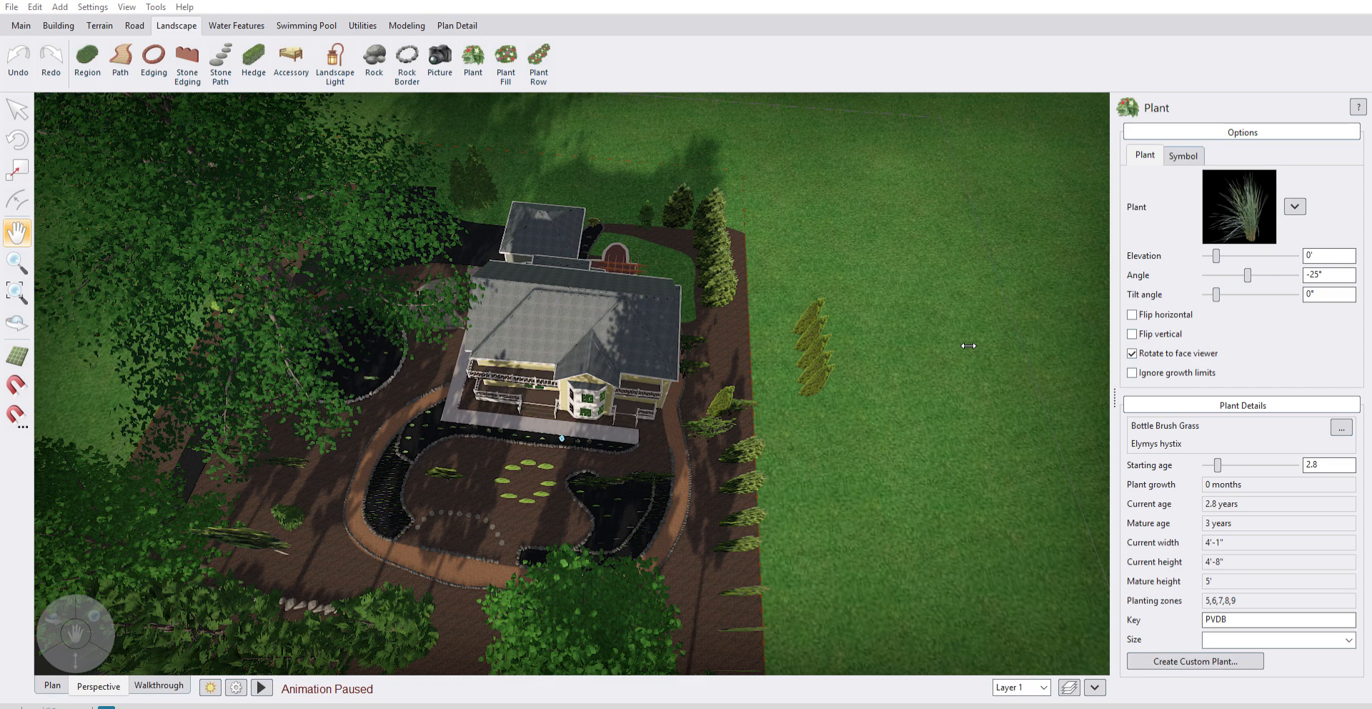
pyautogui.moveTo(972, 346); pyautogui.dragTo(992, 346)
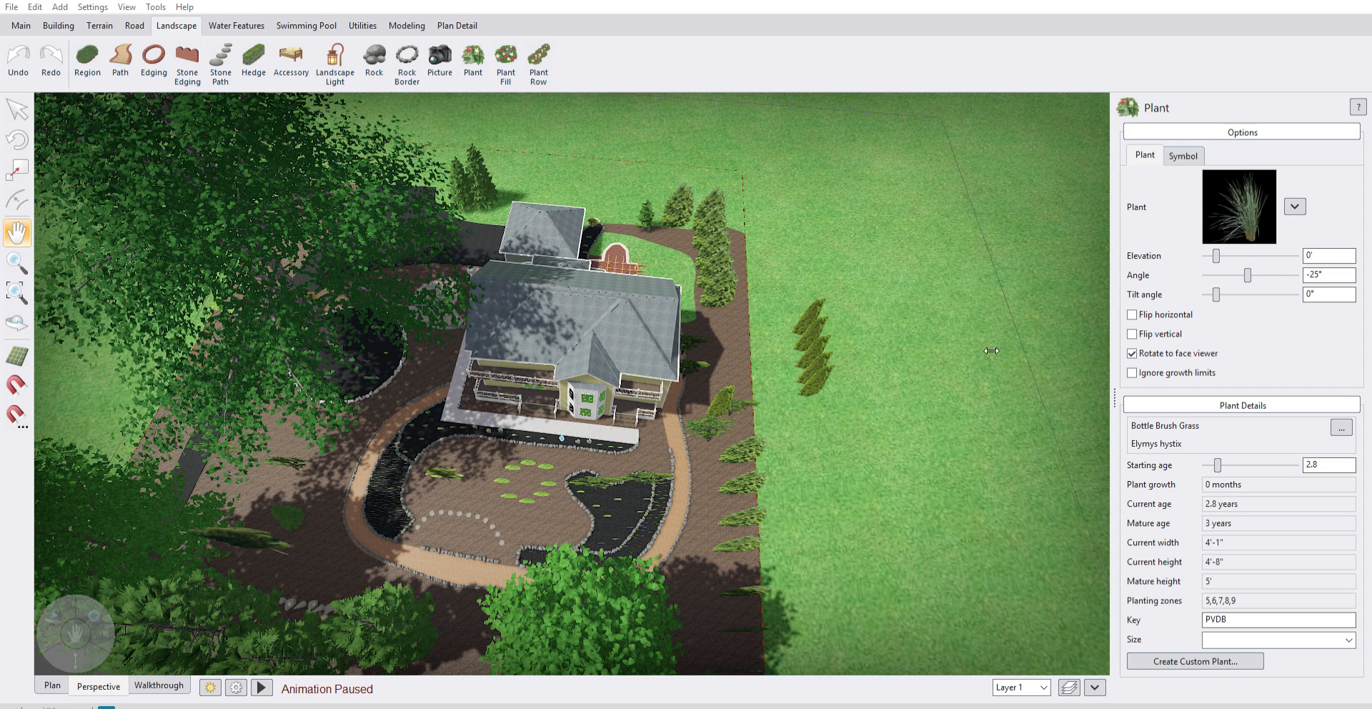
pyautogui.moveTo(992, 350); pyautogui.dragTo(999, 353)
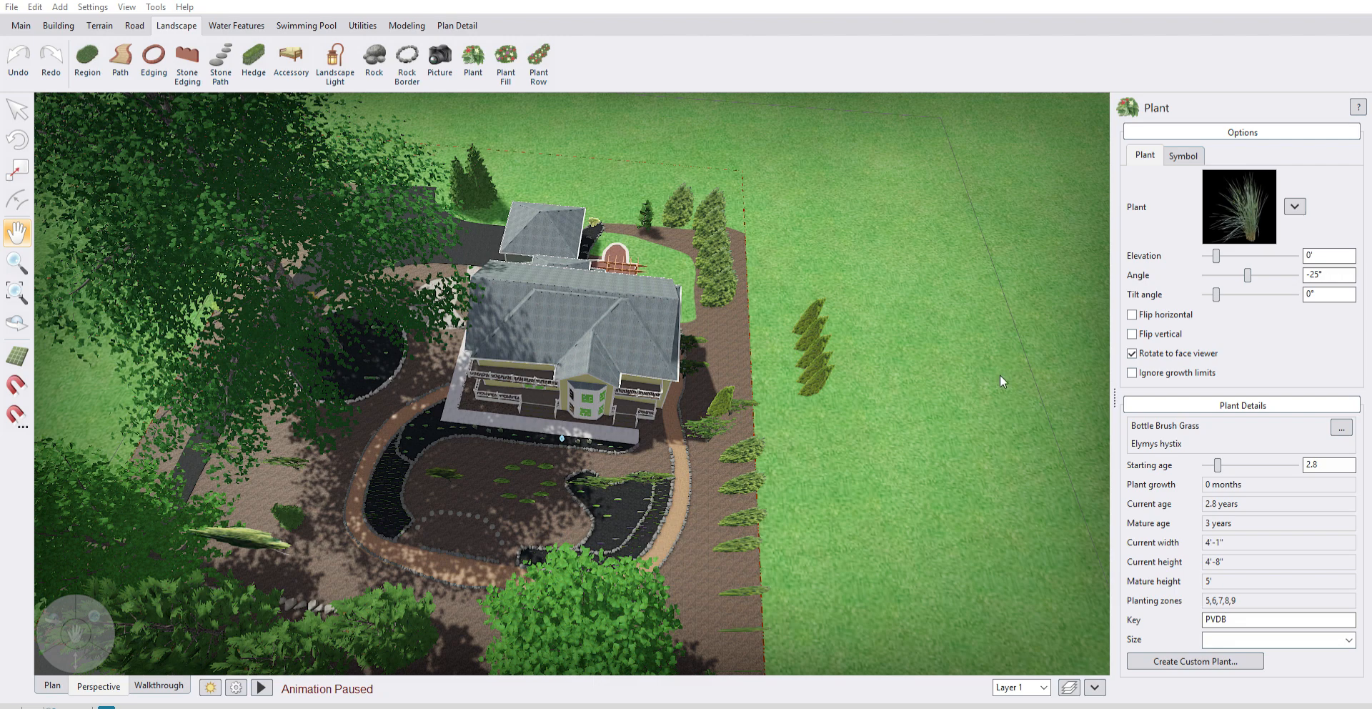
pyautogui.moveTo(1003, 351); pyautogui.dragTo(960, 366)
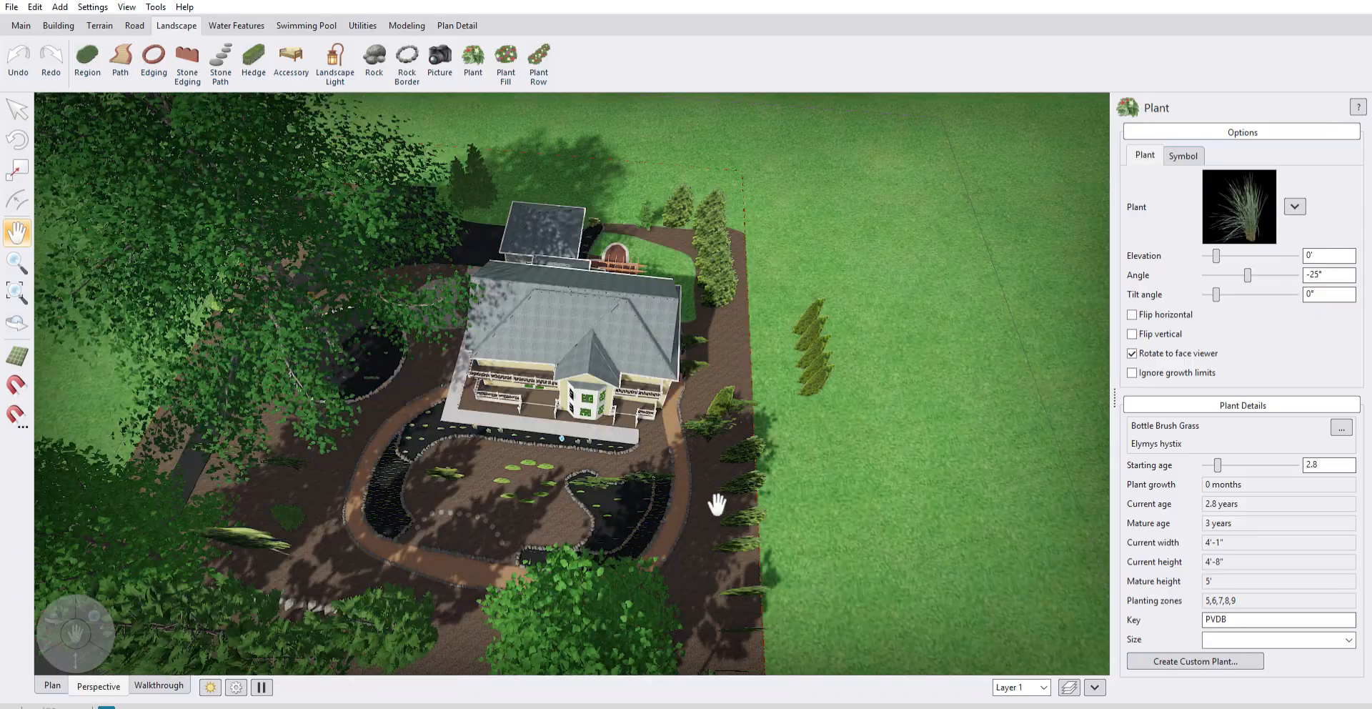
# Examine the stone-bordered beds in front of the house and select the Koto No Ito Japanese Maple.
pyautogui.moveTo(826, 351); pyautogui.dragTo(886, 286, button='middle')
pyautogui.scroll(3, 676, 436)
pyautogui.moveTo(698, 488); pyautogui.dragTo(542, 440, button='middle')
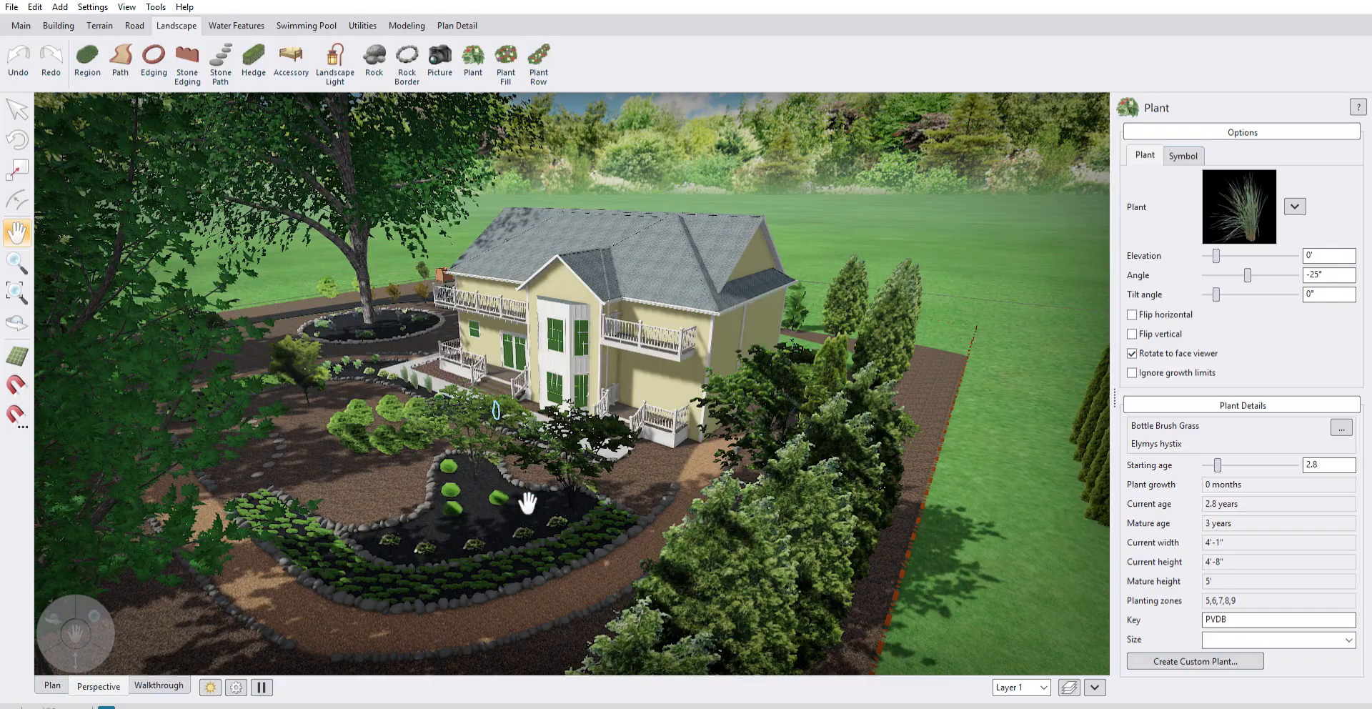
pyautogui.moveTo(521, 491); pyautogui.dragTo(700, 490, button='middle')
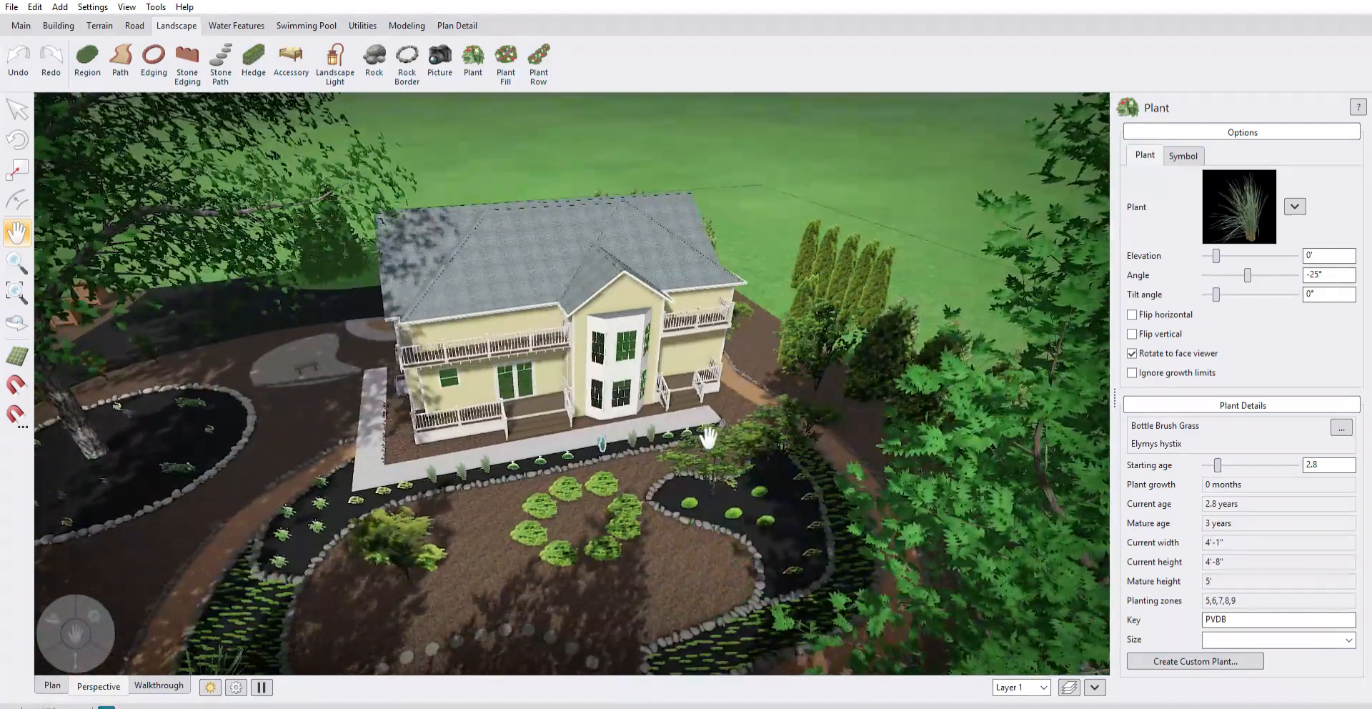
pyautogui.moveTo(665, 443); pyautogui.dragTo(522, 515, button='middle')
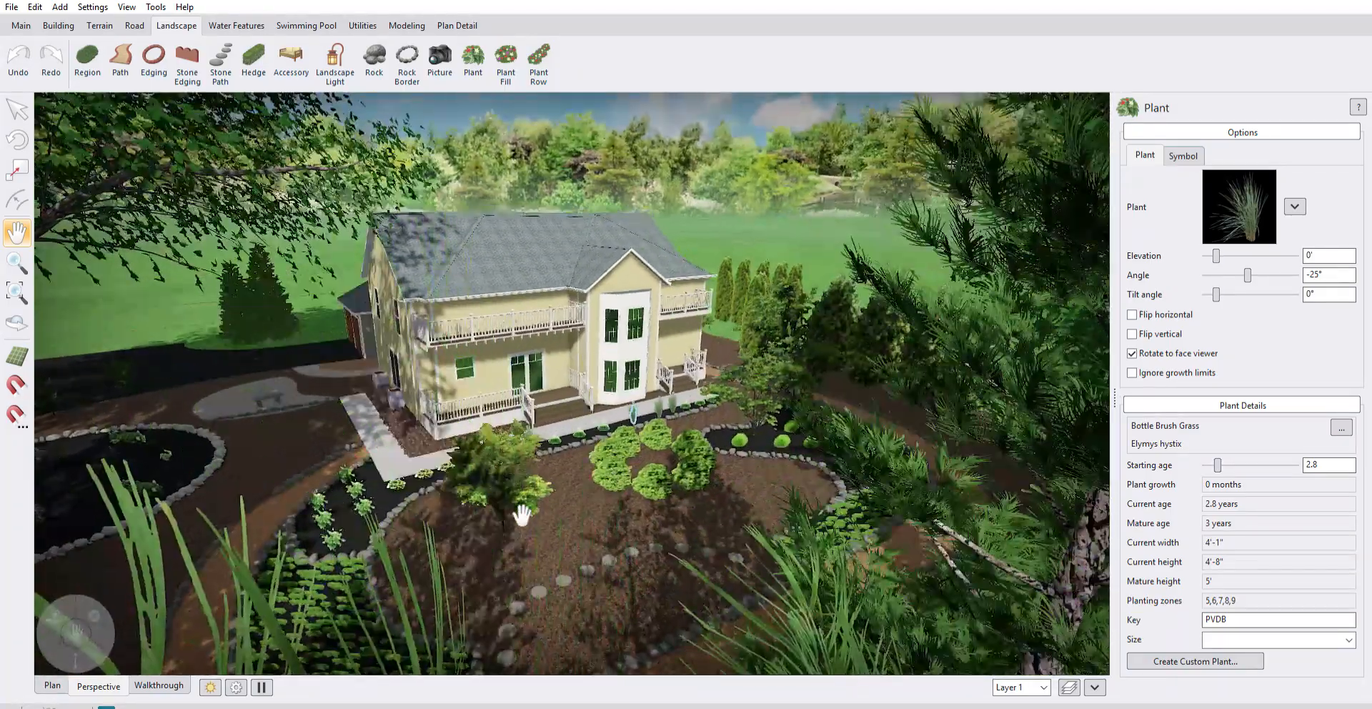
pyautogui.click(17, 109)
pyautogui.click(535, 486)
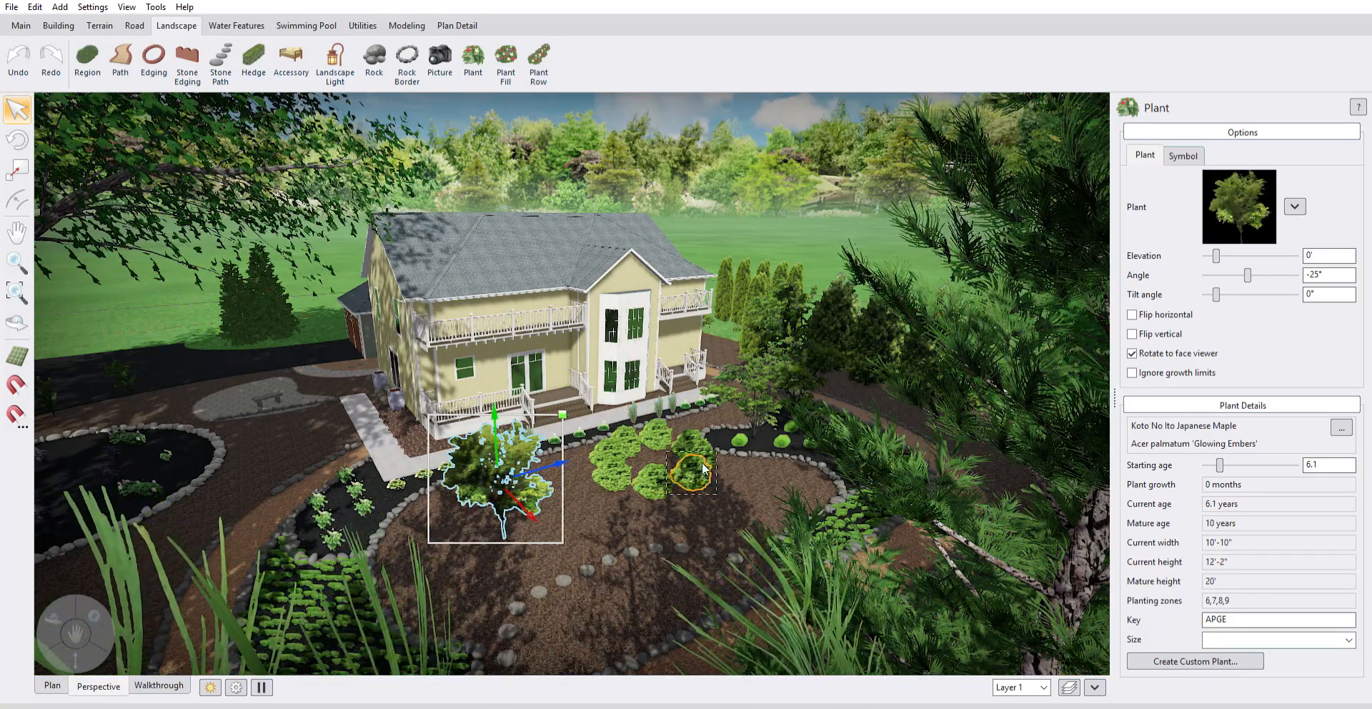
# Inspect the concrete walkway around the house and the Burgundy Glow Ajuga fill beside the deck.
pyautogui.moveTo(697, 476); pyautogui.dragTo(750, 494, button='middle')
pyautogui.click(494, 458)
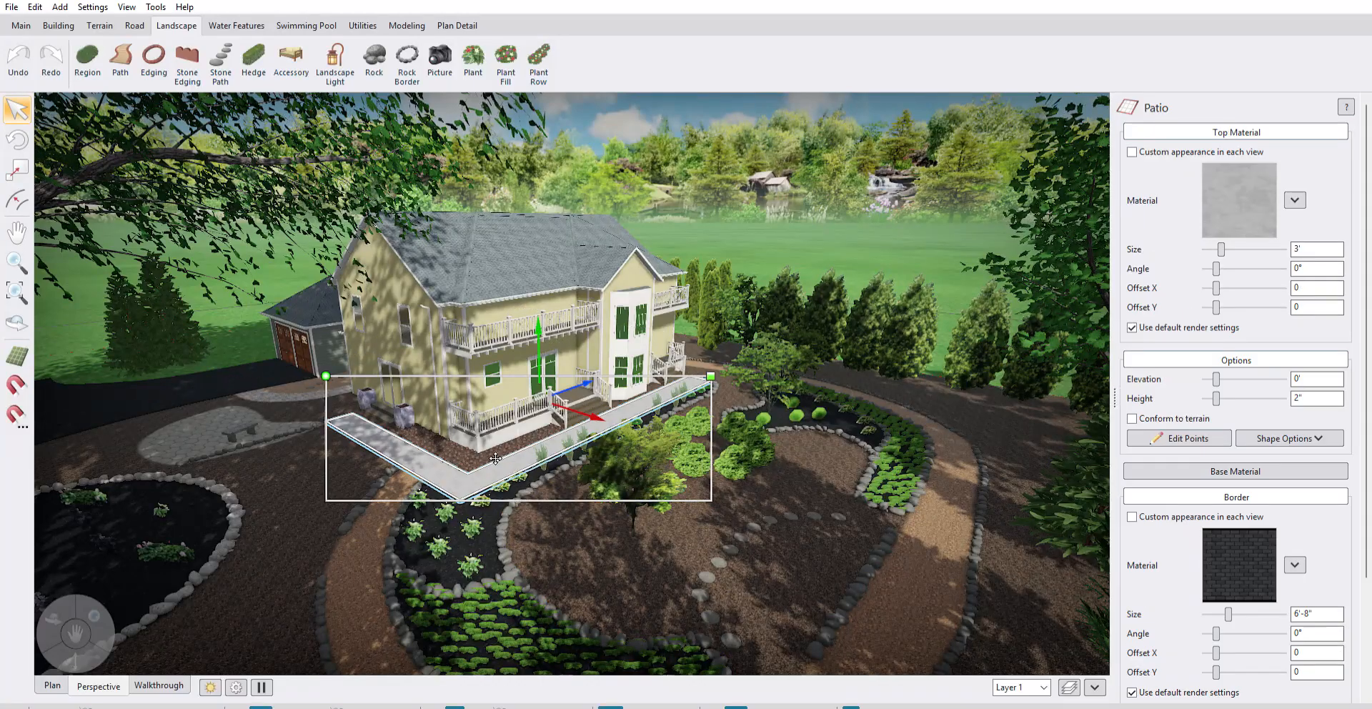
pyautogui.moveTo(494, 458); pyautogui.dragTo(550, 477, button='middle')
pyautogui.scroll(4, 550, 478)
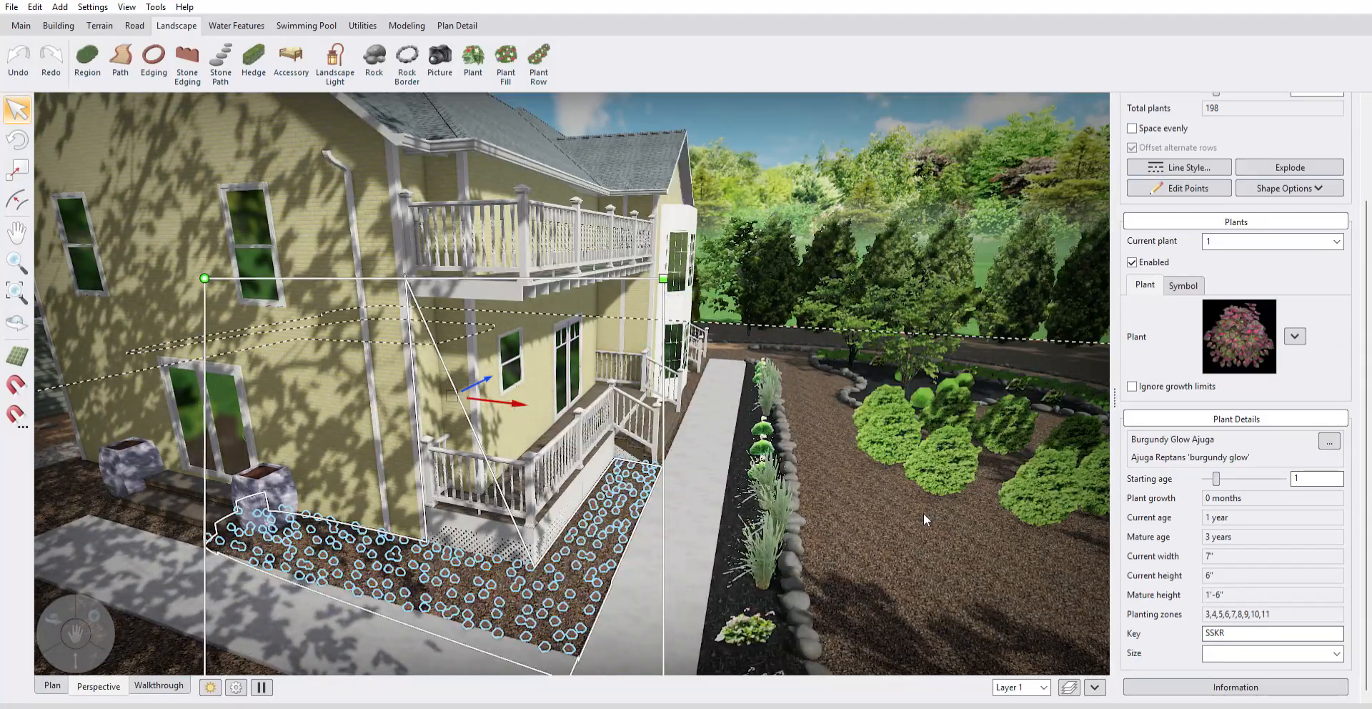
# Follow the path from the front beds around the house to examine the planting along its side wall.
pyautogui.moveTo(928, 496); pyautogui.dragTo(750, 536, button='middle')
pyautogui.scroll(-3, 757, 476)
pyautogui.moveTo(919, 435); pyautogui.dragTo(809, 465, button='middle')
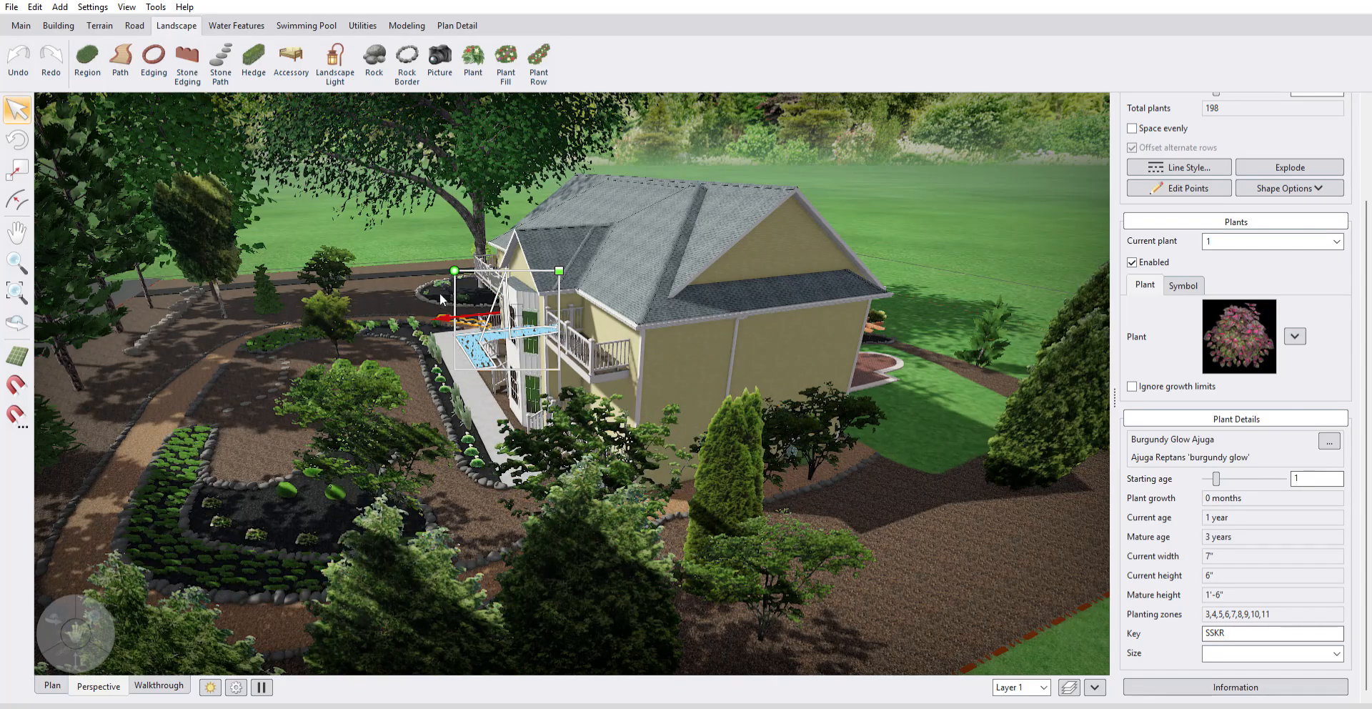
pyautogui.moveTo(809, 475); pyautogui.dragTo(979, 500, button='middle')
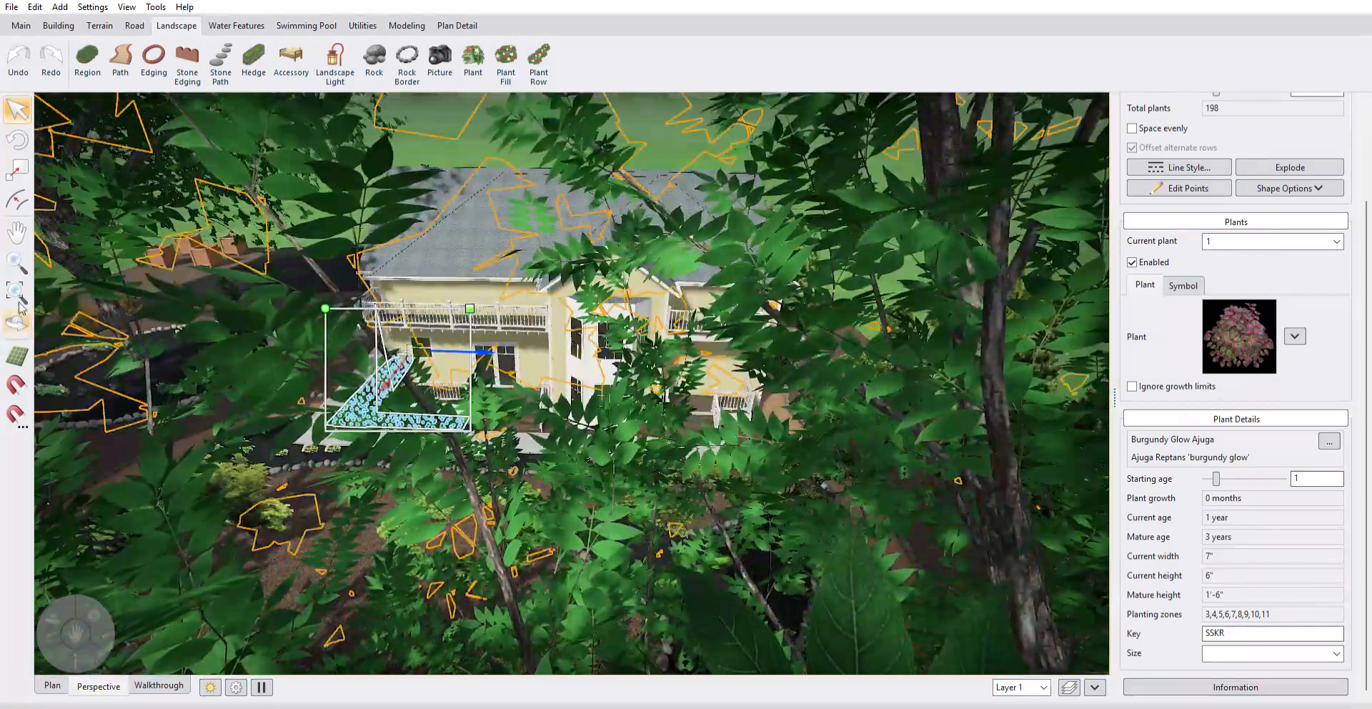
pyautogui.click(16, 233)
pyautogui.moveTo(672, 446); pyautogui.dragTo(481, 441)
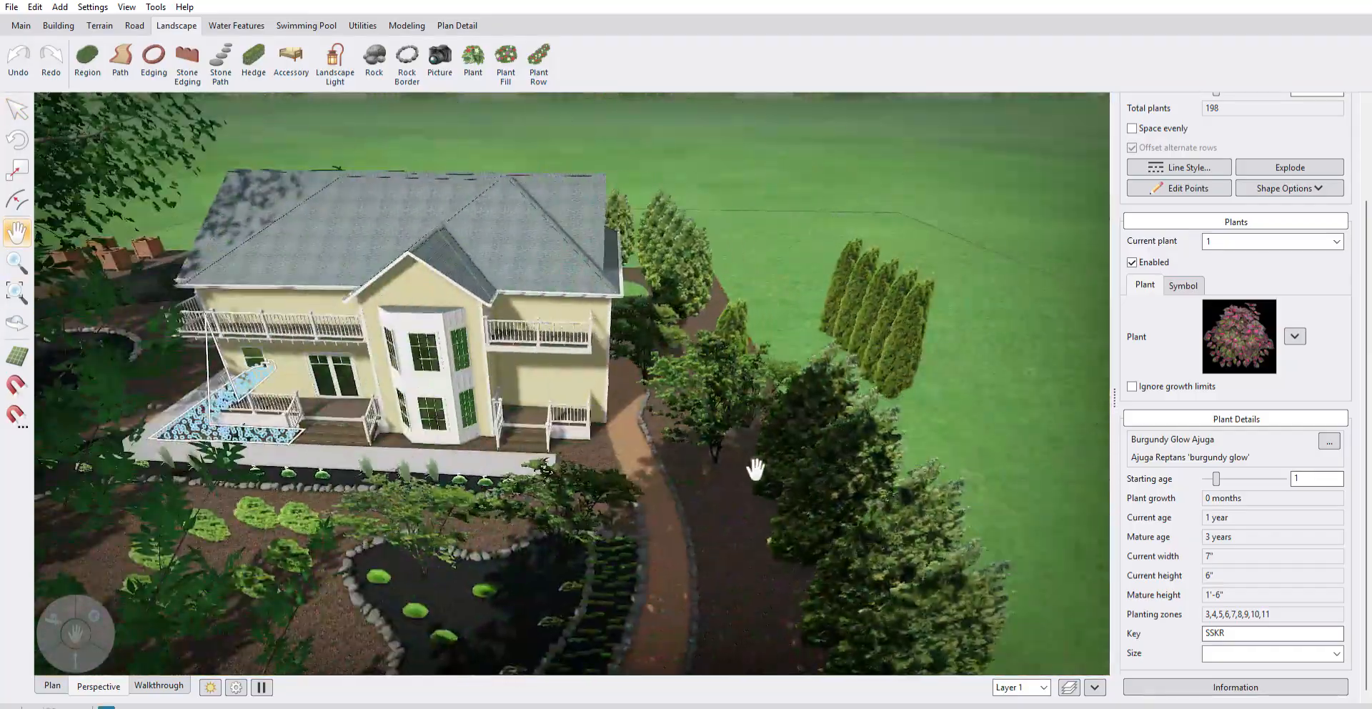
pyautogui.scroll(3, 750, 464)
pyautogui.moveTo(744, 463); pyautogui.dragTo(479, 448)
pyautogui.moveTo(478, 449); pyautogui.dragTo(476, 437, button='middle')
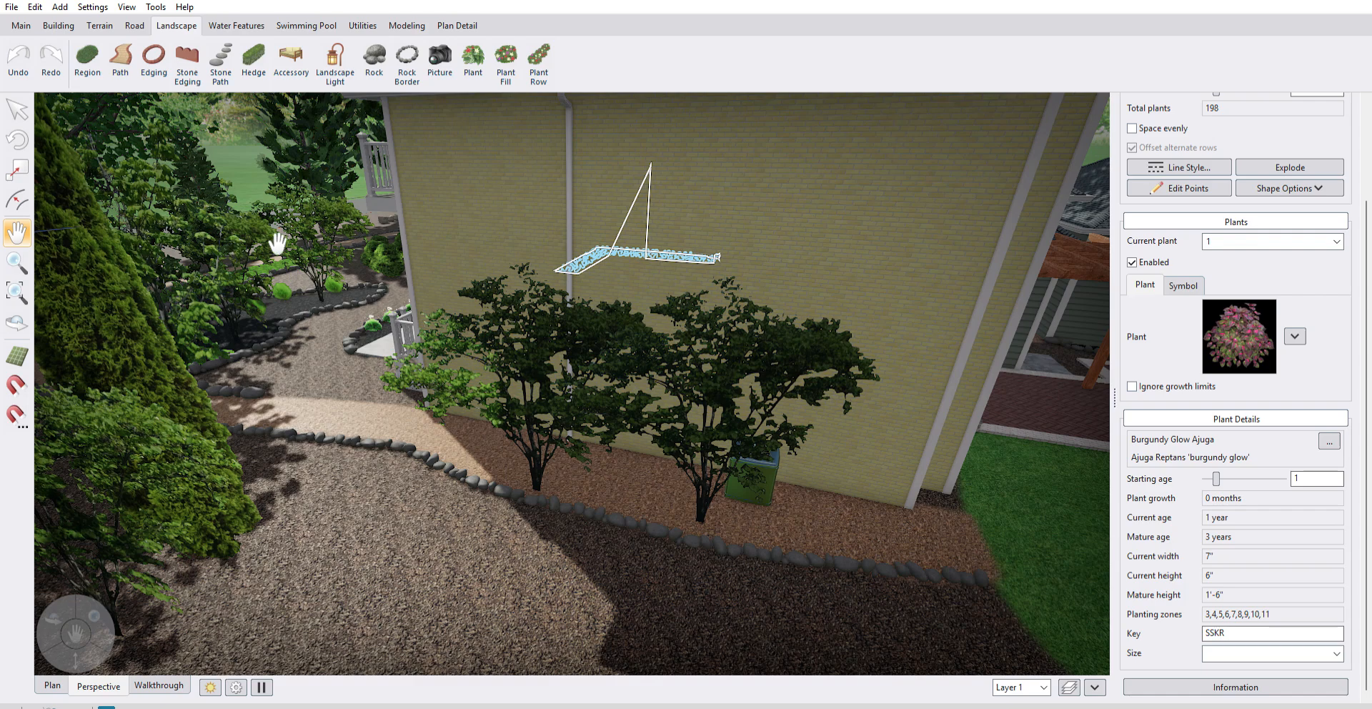
# Select the Redbud beside the air-conditioning unit and move it away from the wall, across the rock border into the mulch bed.
pyautogui.moveTo(879, 521); pyautogui.dragTo(808, 509)
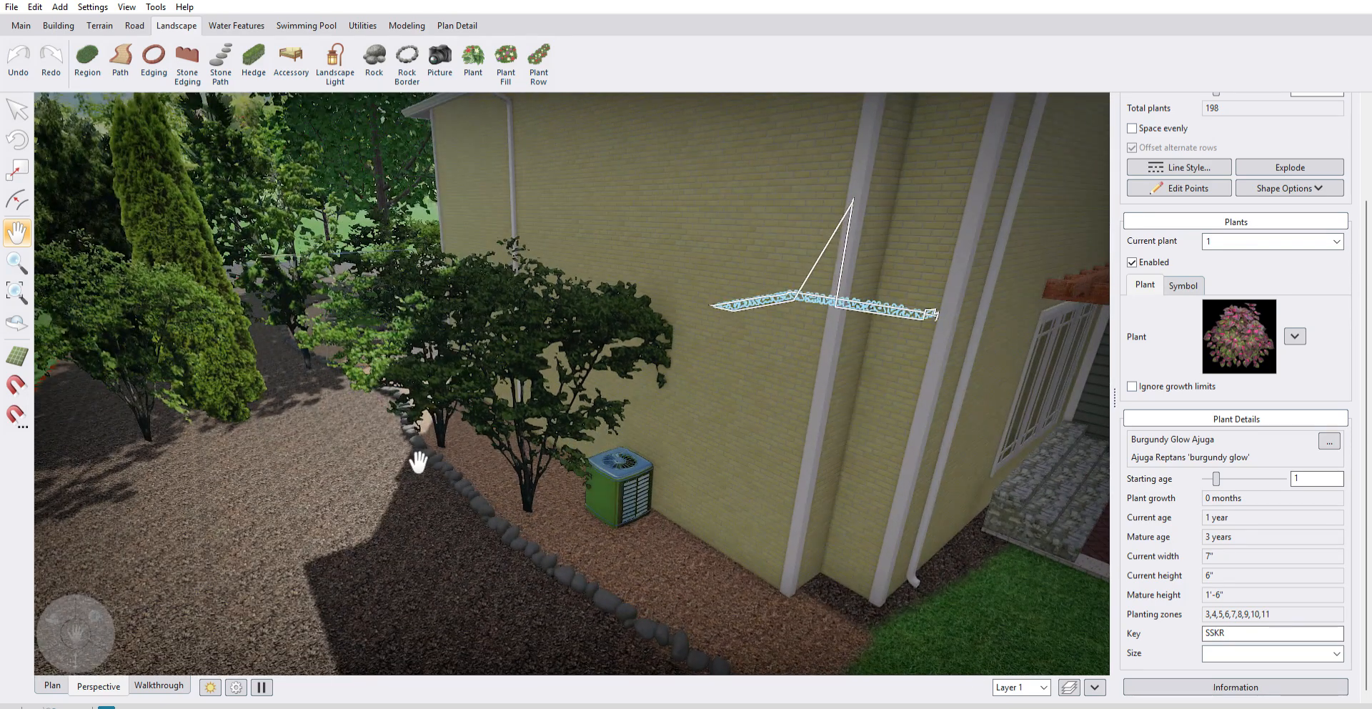
pyautogui.click(23, 107)
pyautogui.moveTo(533, 473); pyautogui.dragTo(597, 518, button='middle')
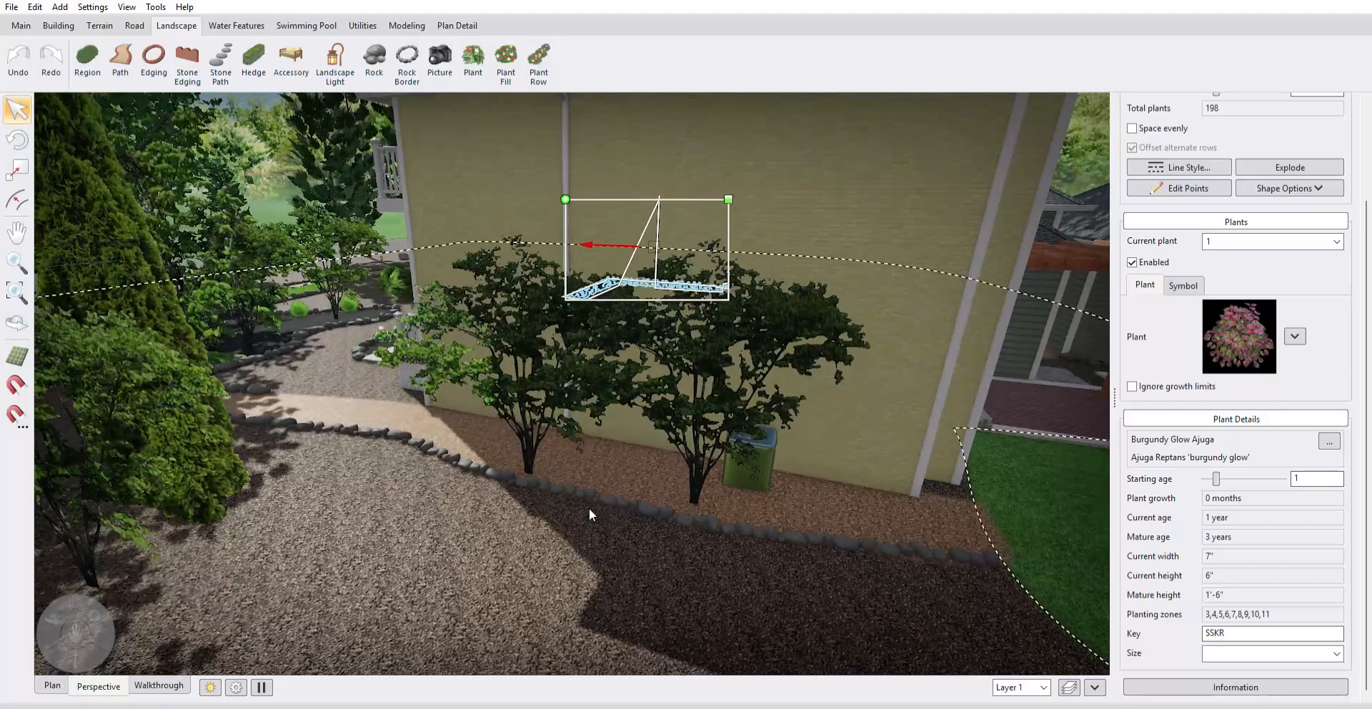
pyautogui.click(715, 457)
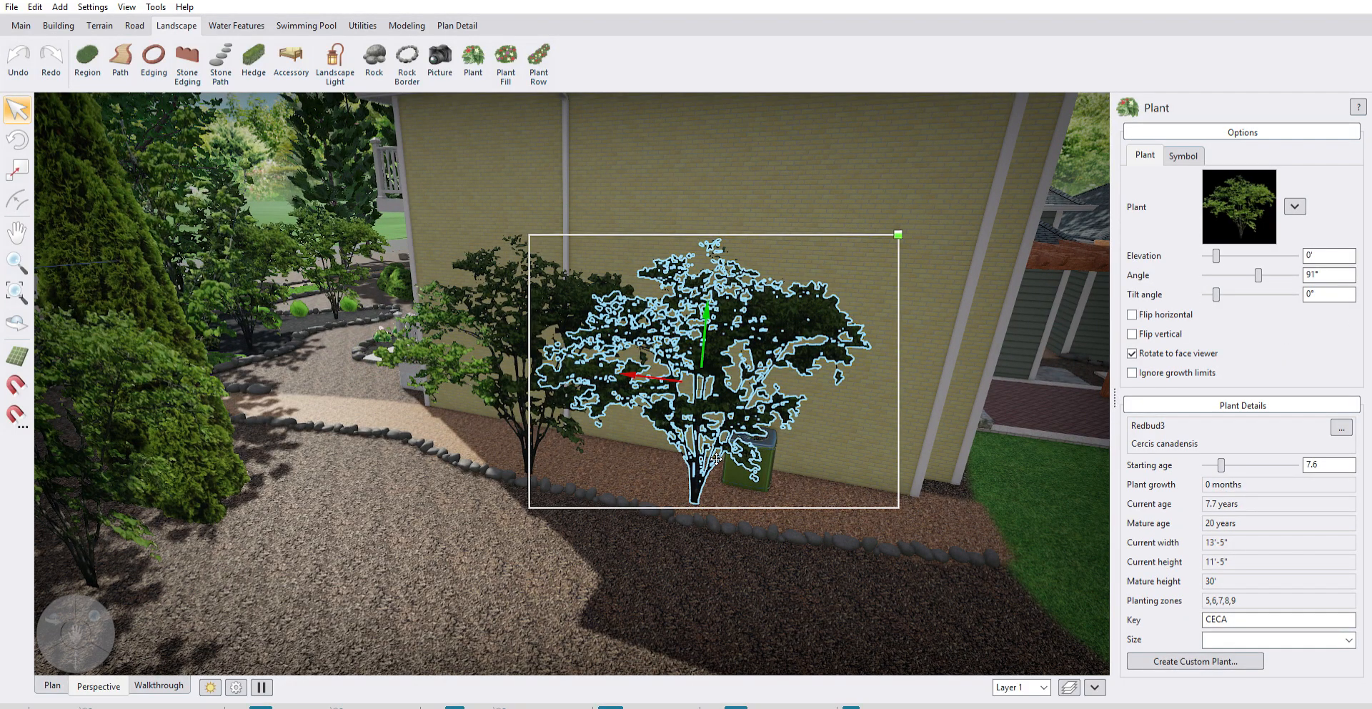
pyautogui.moveTo(715, 457); pyautogui.dragTo(516, 583)
# Select the row of five American Arborvitae on the lawn and move it into the mulch bed along the side property line.
pyautogui.scroll(-6, 516, 582)
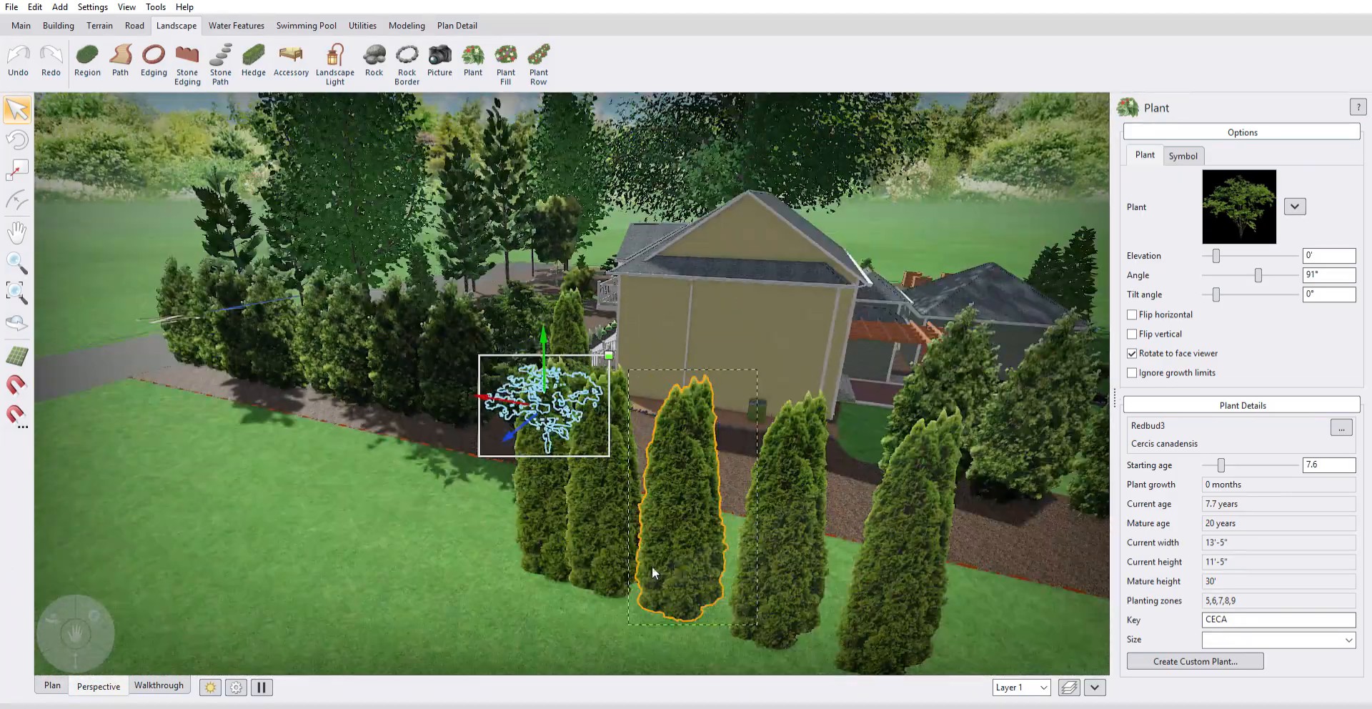
pyautogui.moveTo(433, 473); pyautogui.dragTo(1021, 674)
pyautogui.moveTo(1011, 655); pyautogui.dragTo(1037, 621, button='middle')
pyautogui.click(16, 233)
pyautogui.moveTo(346, 378); pyautogui.dragTo(408, 304)
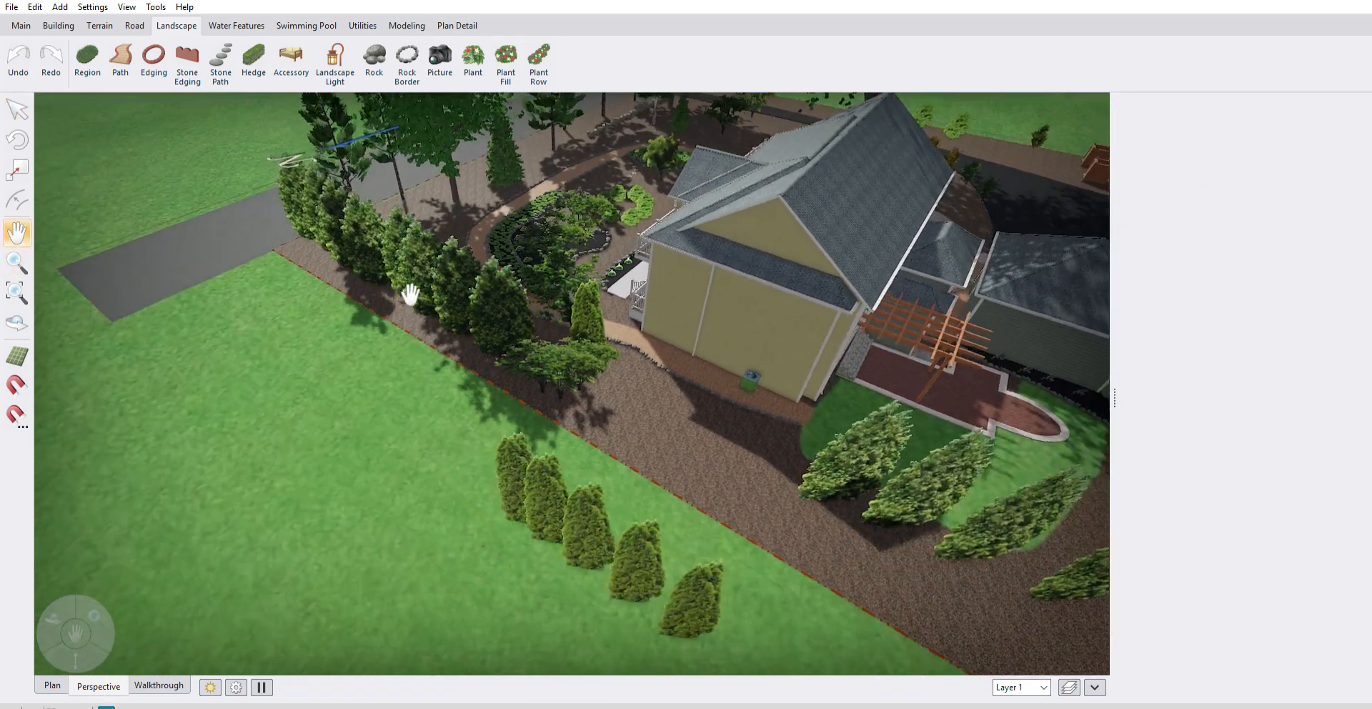
pyautogui.click(17, 109)
pyautogui.moveTo(441, 405); pyautogui.dragTo(840, 690)
pyautogui.moveTo(620, 529); pyautogui.dragTo(714, 388)
pyautogui.moveTo(714, 388); pyautogui.dragTo(536, 491, button='middle')
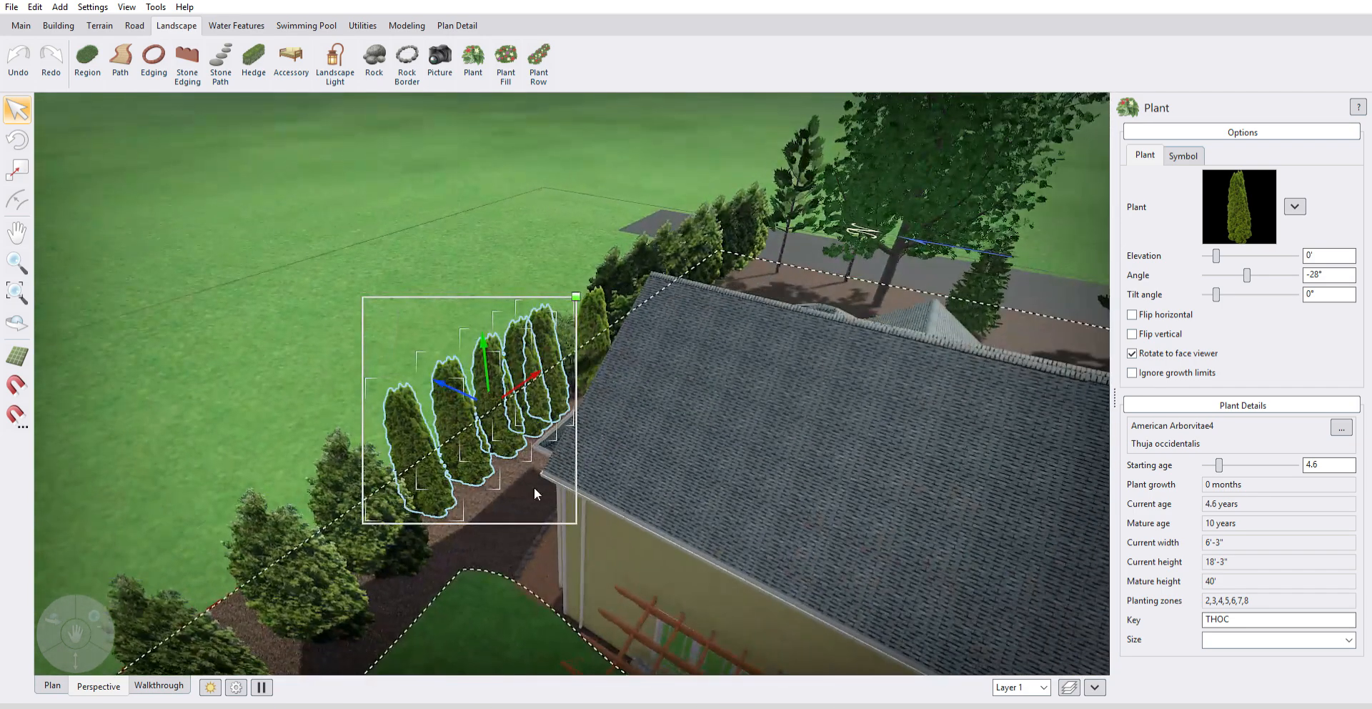
pyautogui.press('Escape')
# Check the relocated American Arborvitae row against the neighboring evergreens and the side path, selecting one tree in the row.
pyautogui.moveTo(464, 428); pyautogui.dragTo(539, 365, button='middle')
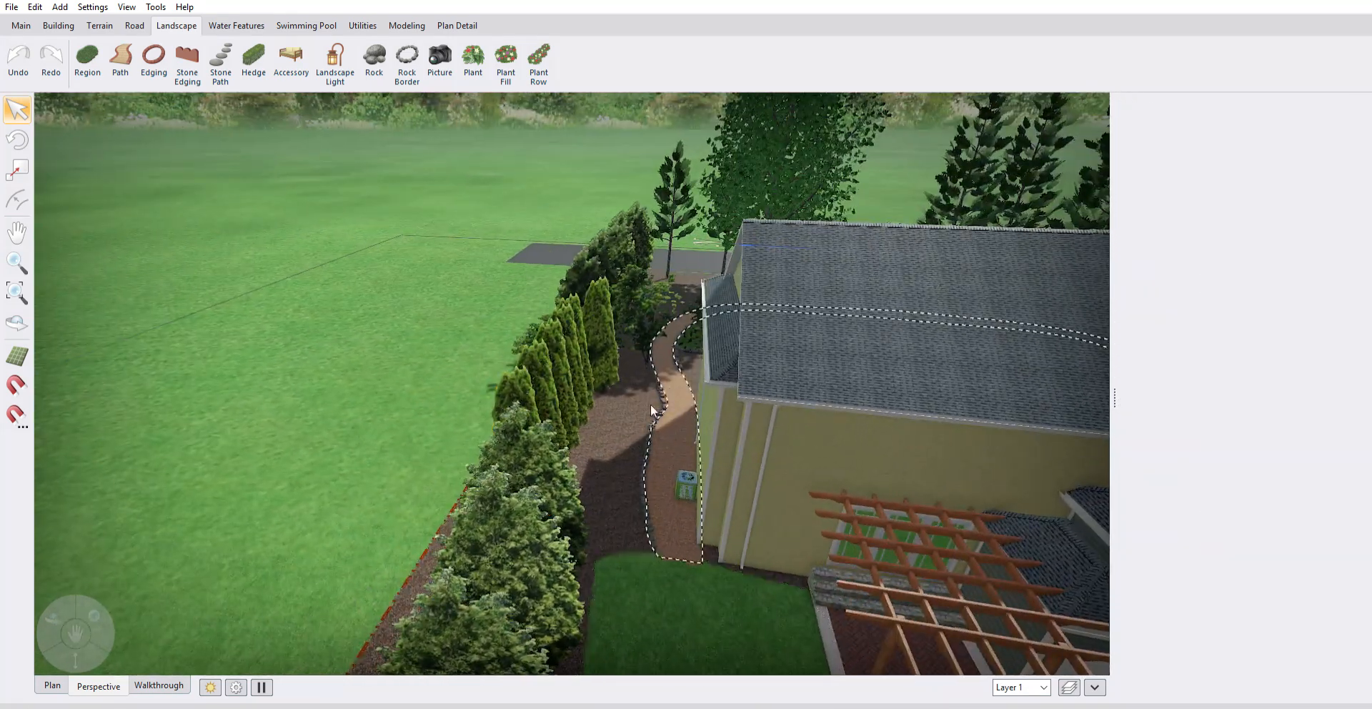
pyautogui.click(552, 378)
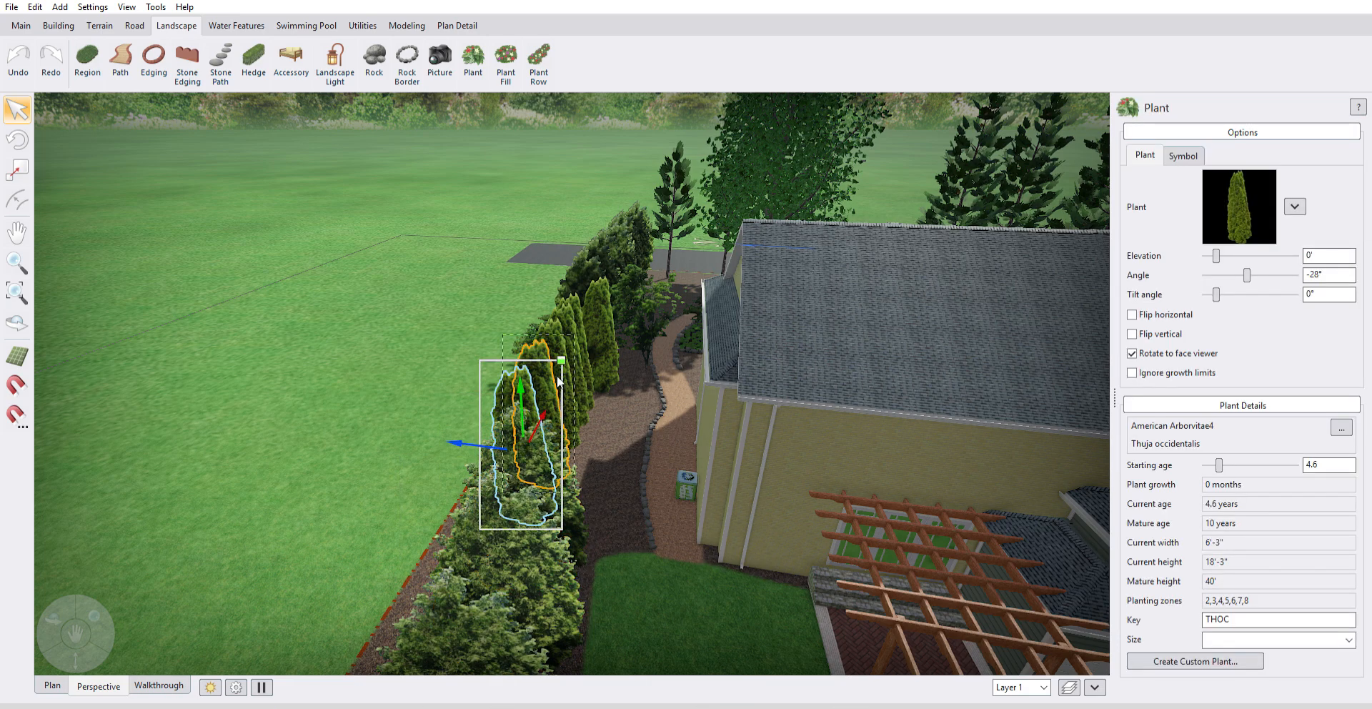
pyautogui.scroll(3, 725, 499)
pyautogui.moveTo(724, 498); pyautogui.dragTo(801, 457, button='middle')
pyautogui.click(18, 232)
pyautogui.moveTo(672, 261); pyautogui.dragTo(708, 446)
pyautogui.moveTo(732, 310); pyautogui.dragTo(732, 477)
pyautogui.moveTo(805, 440); pyautogui.dragTo(1056, 460, button='middle')
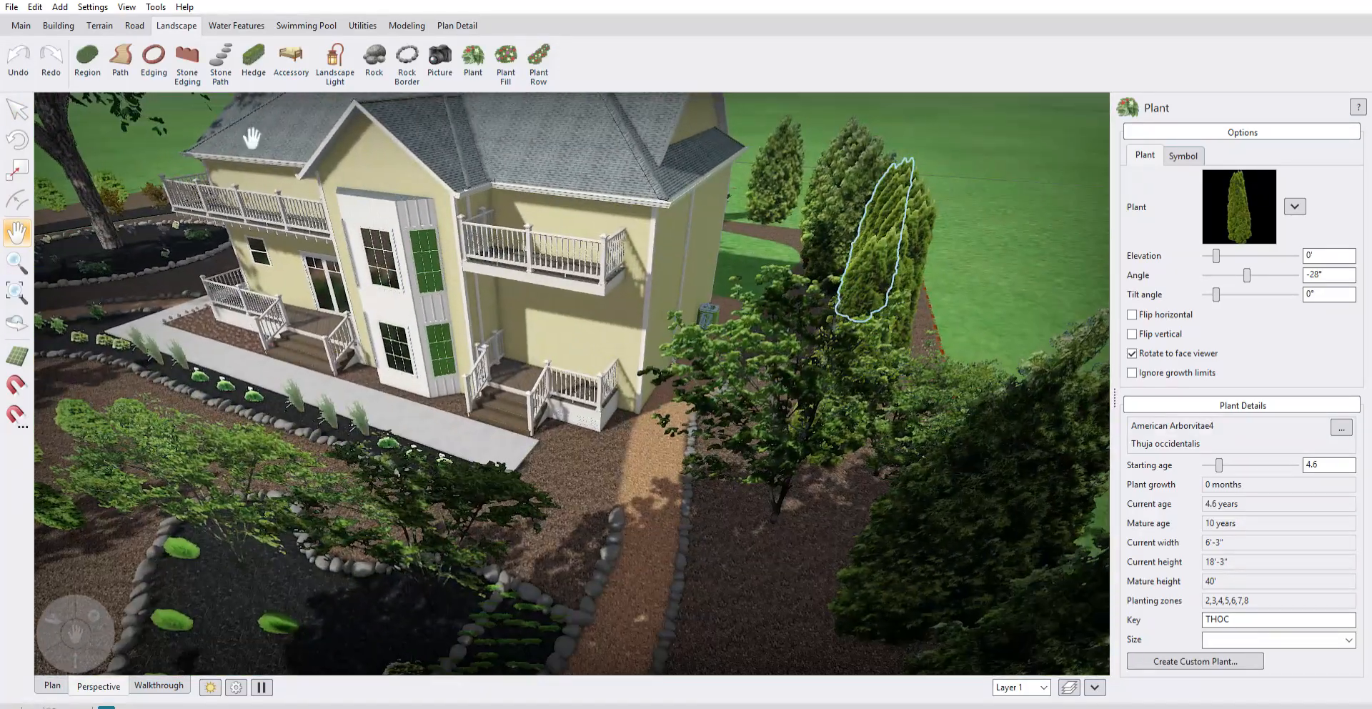
# Examine the backyard grass area, its curved edge with the mulch bed and its boundary with the pergola patio.
pyautogui.moveTo(775, 220); pyautogui.dragTo(769, 486)
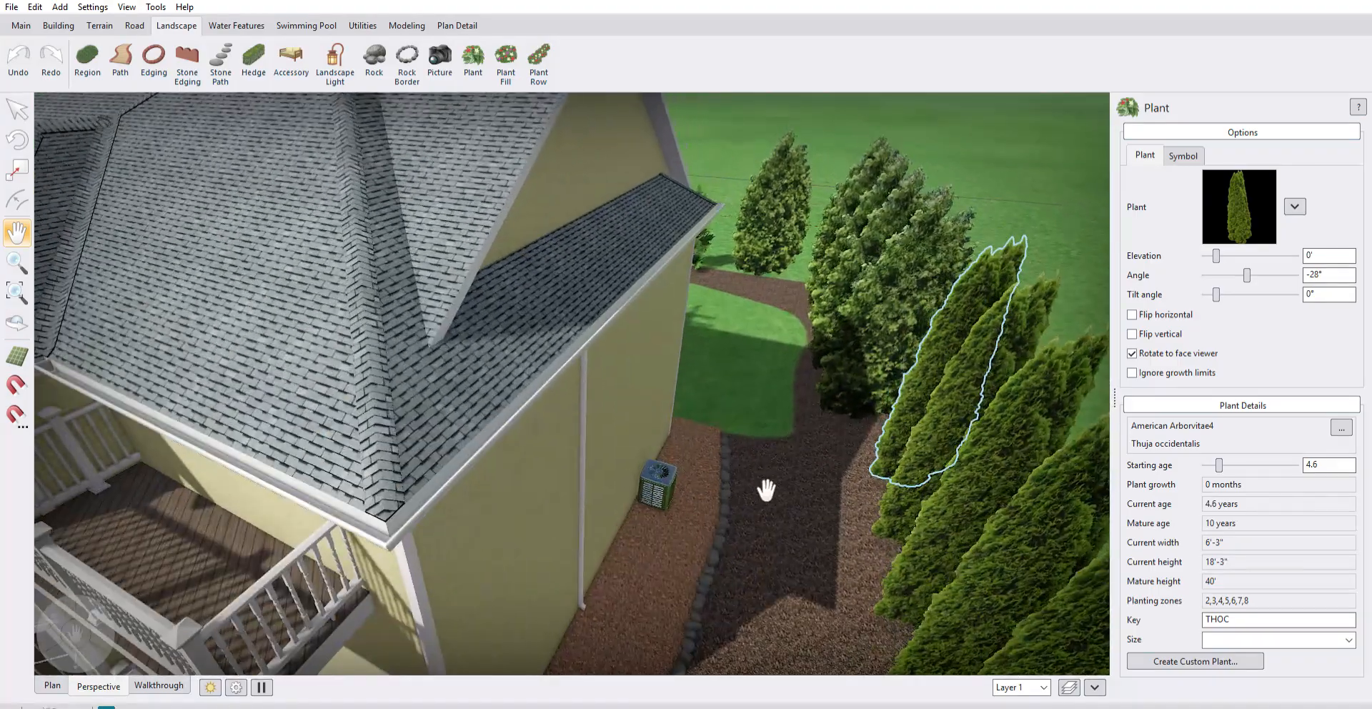
pyautogui.moveTo(773, 421); pyautogui.dragTo(747, 490)
pyautogui.moveTo(790, 340); pyautogui.dragTo(723, 414, button='middle')
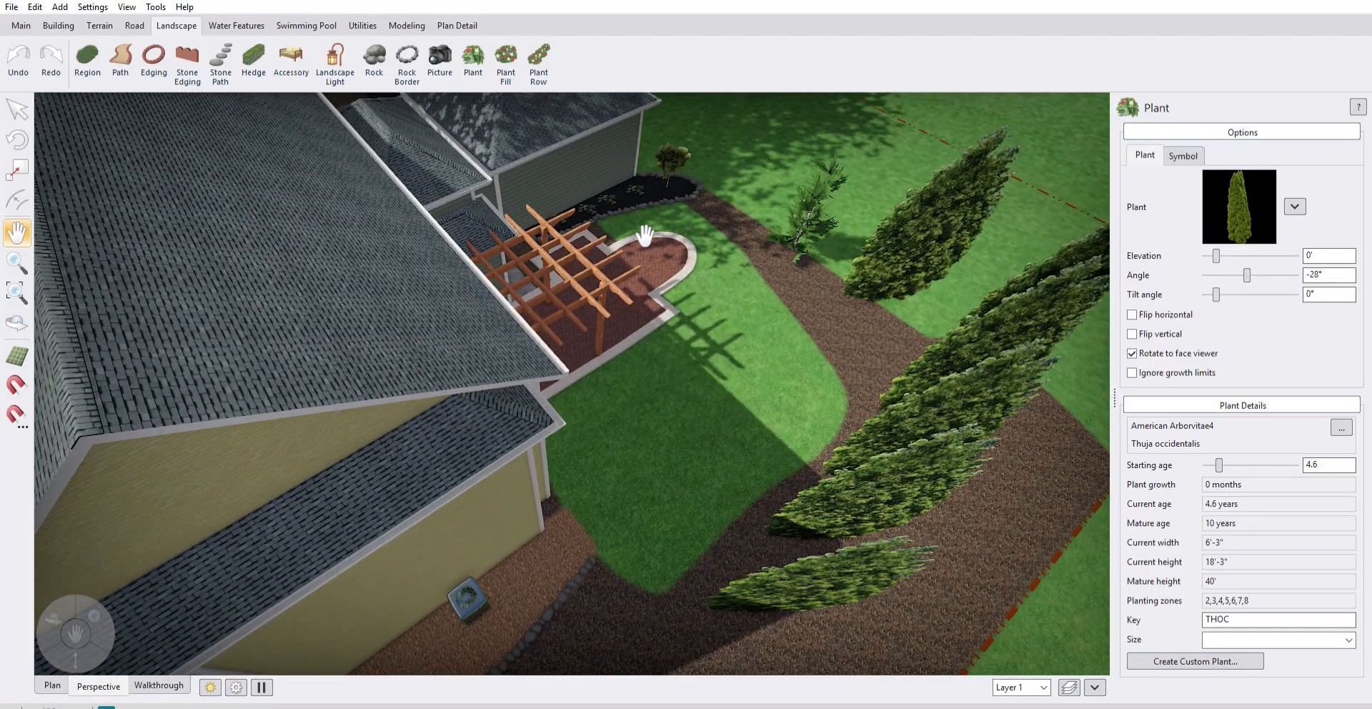
pyautogui.click(22, 113)
pyautogui.click(739, 364)
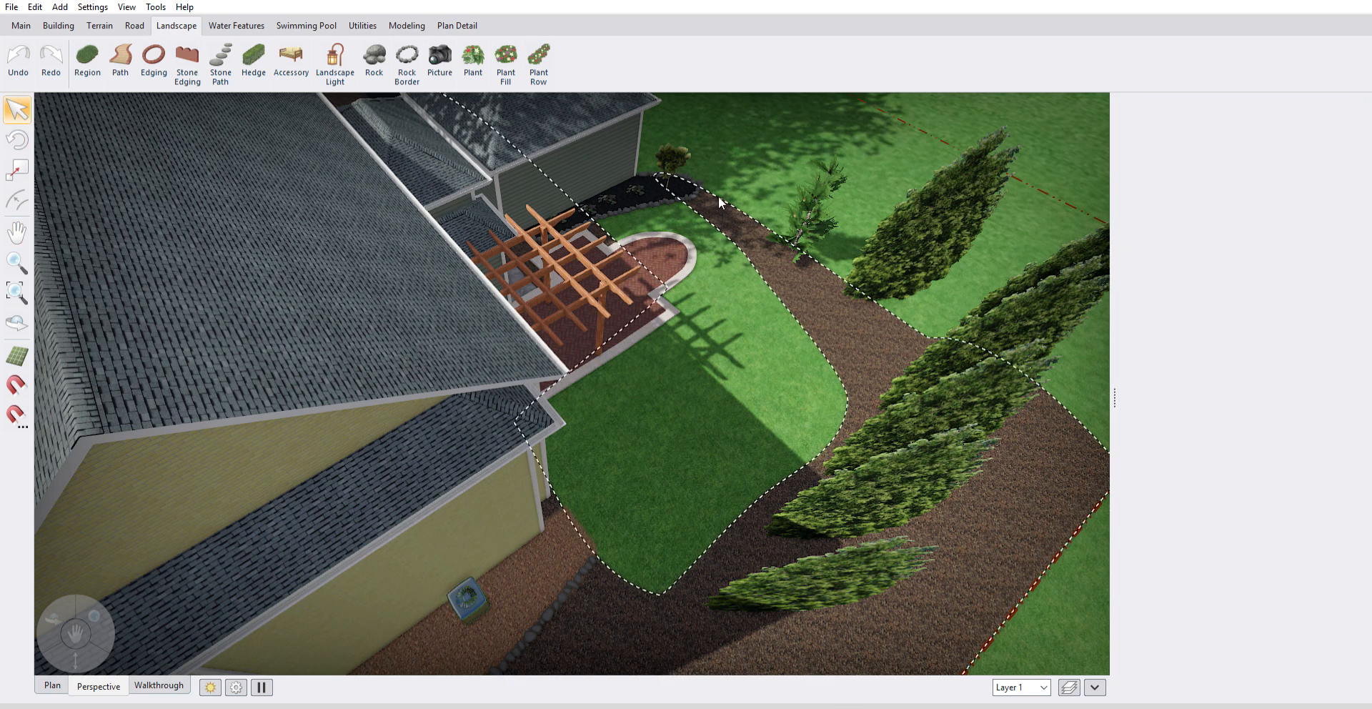
pyautogui.click(690, 484)
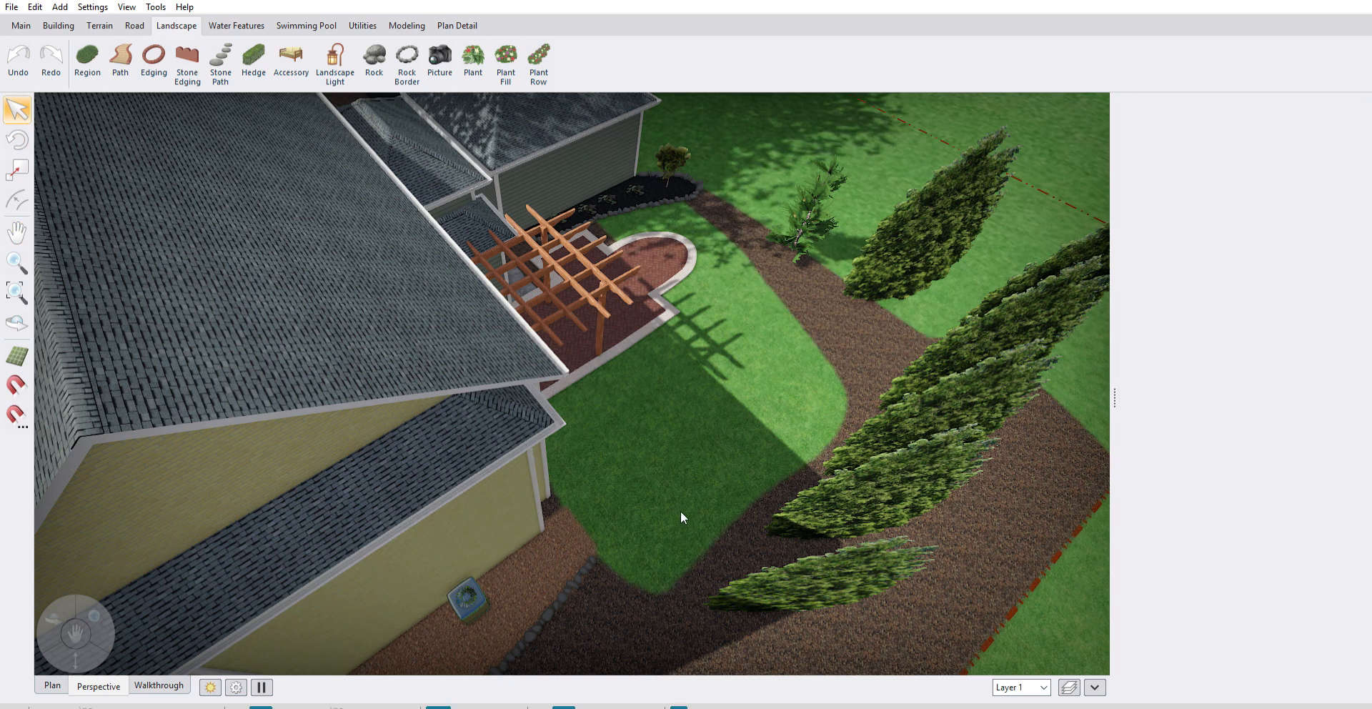
pyautogui.click(791, 483)
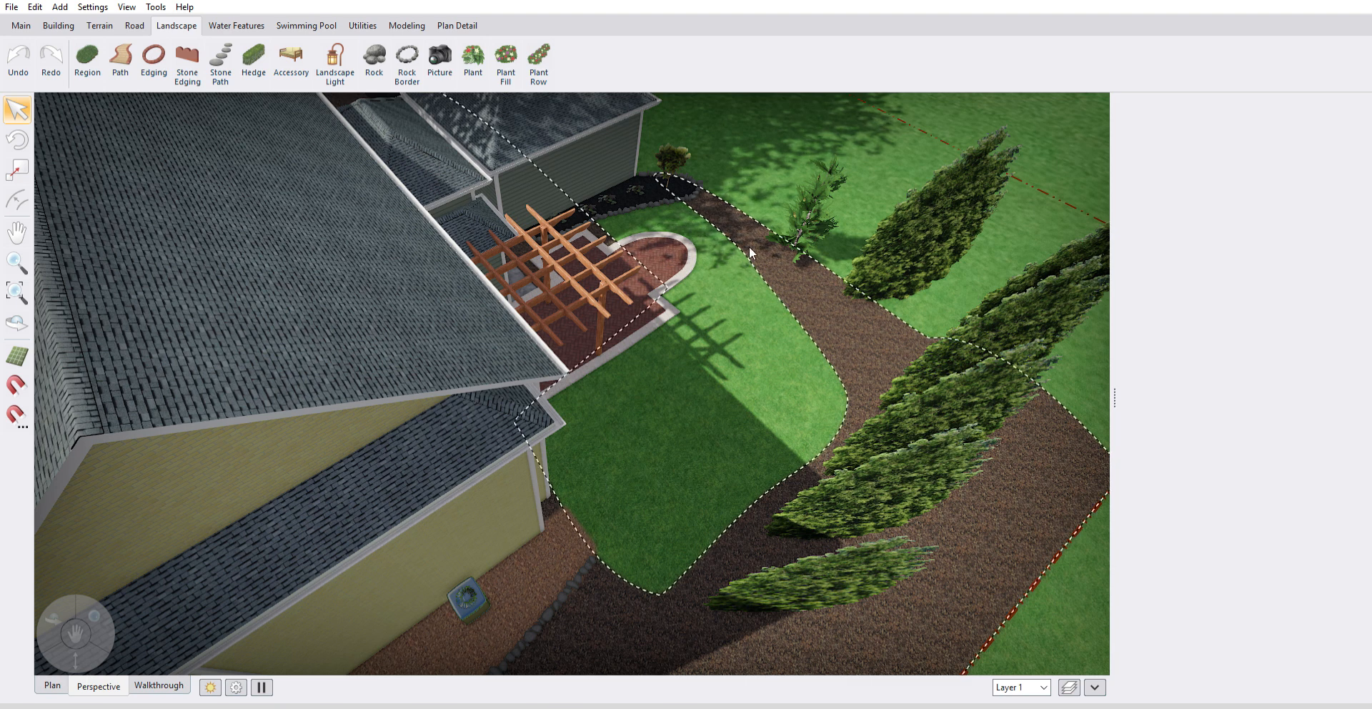
pyautogui.click(744, 412)
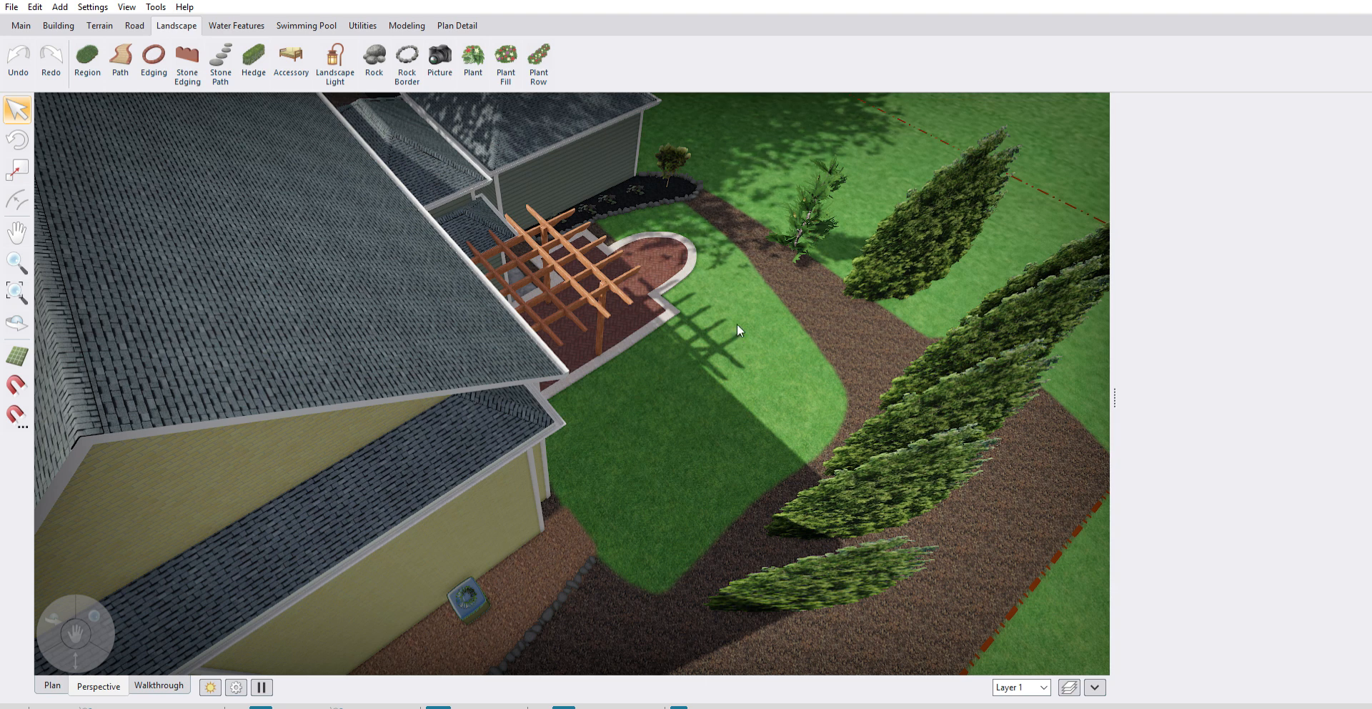
pyautogui.click(795, 319)
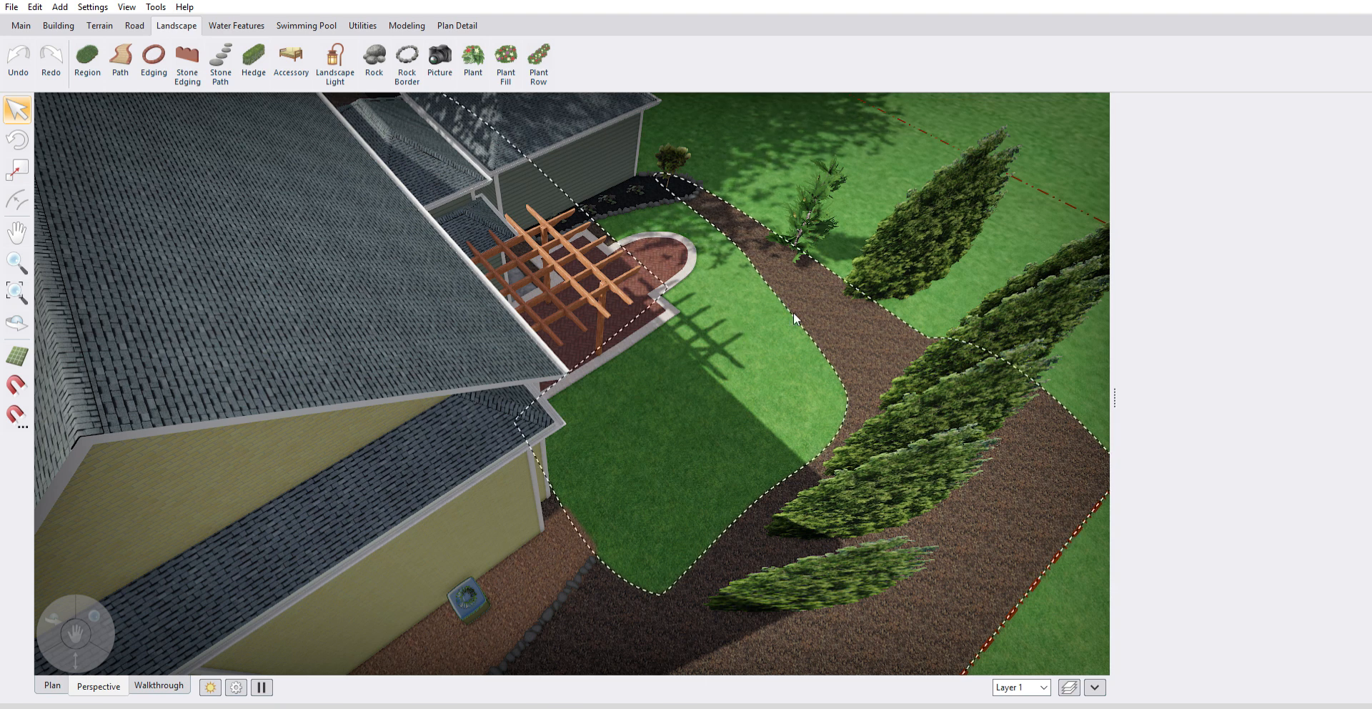
pyautogui.press('Escape')
# Inspect the rock-bordered bed beside the garage, checking its Limelight Hydrangea and Palace Purple Heuchera plants.
pyautogui.moveTo(899, 159); pyautogui.dragTo(643, 125, button='middle')
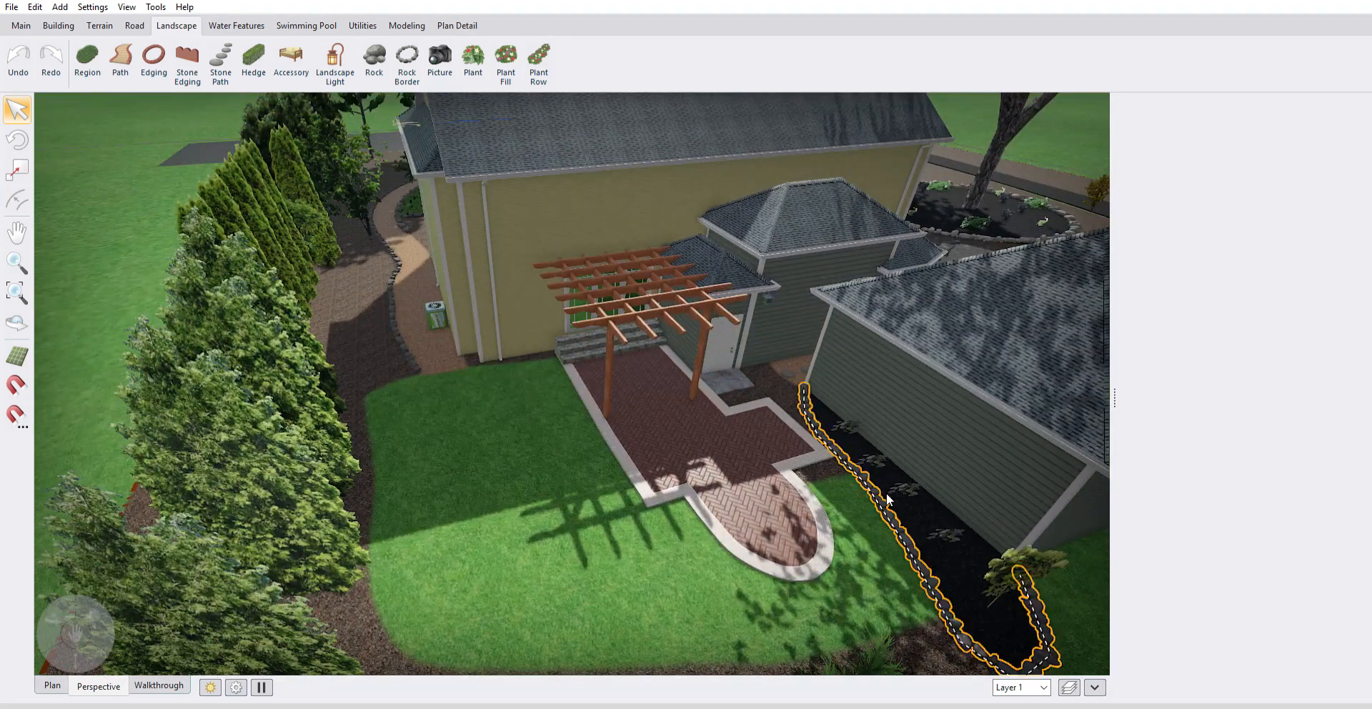
pyautogui.moveTo(872, 456); pyautogui.dragTo(1024, 577)
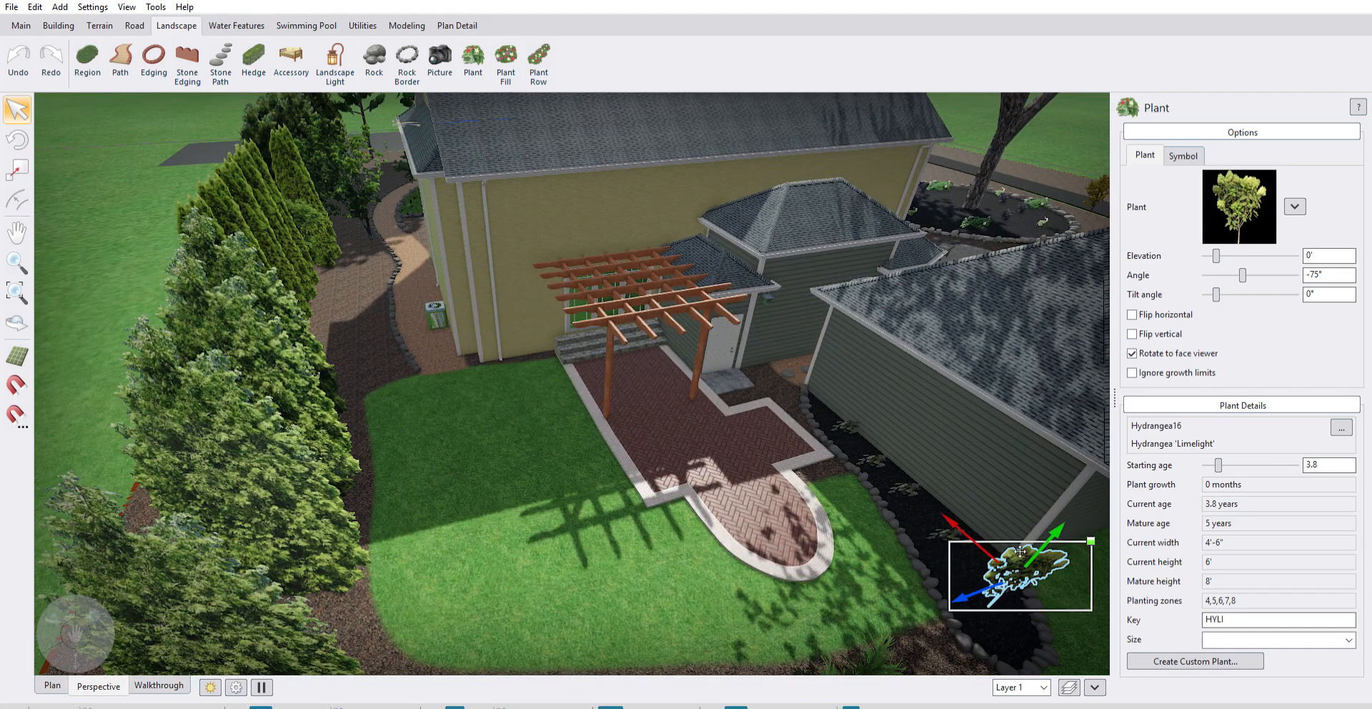
pyautogui.click(954, 530)
pyautogui.click(921, 485)
pyautogui.moveTo(892, 462); pyautogui.dragTo(858, 433)
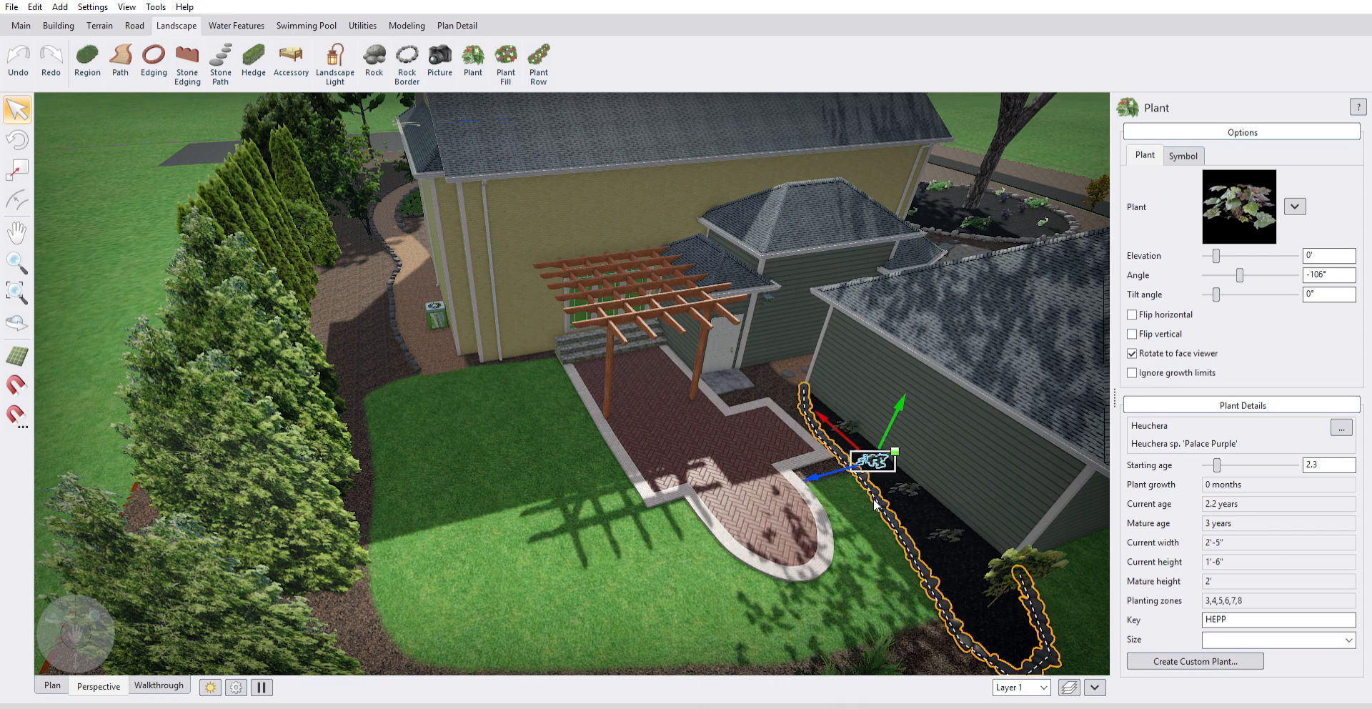
# View the evergreen screen along the property line from outside and select one of the large Arborvitae near the front.
pyautogui.moveTo(836, 580); pyautogui.dragTo(829, 420, button='middle')
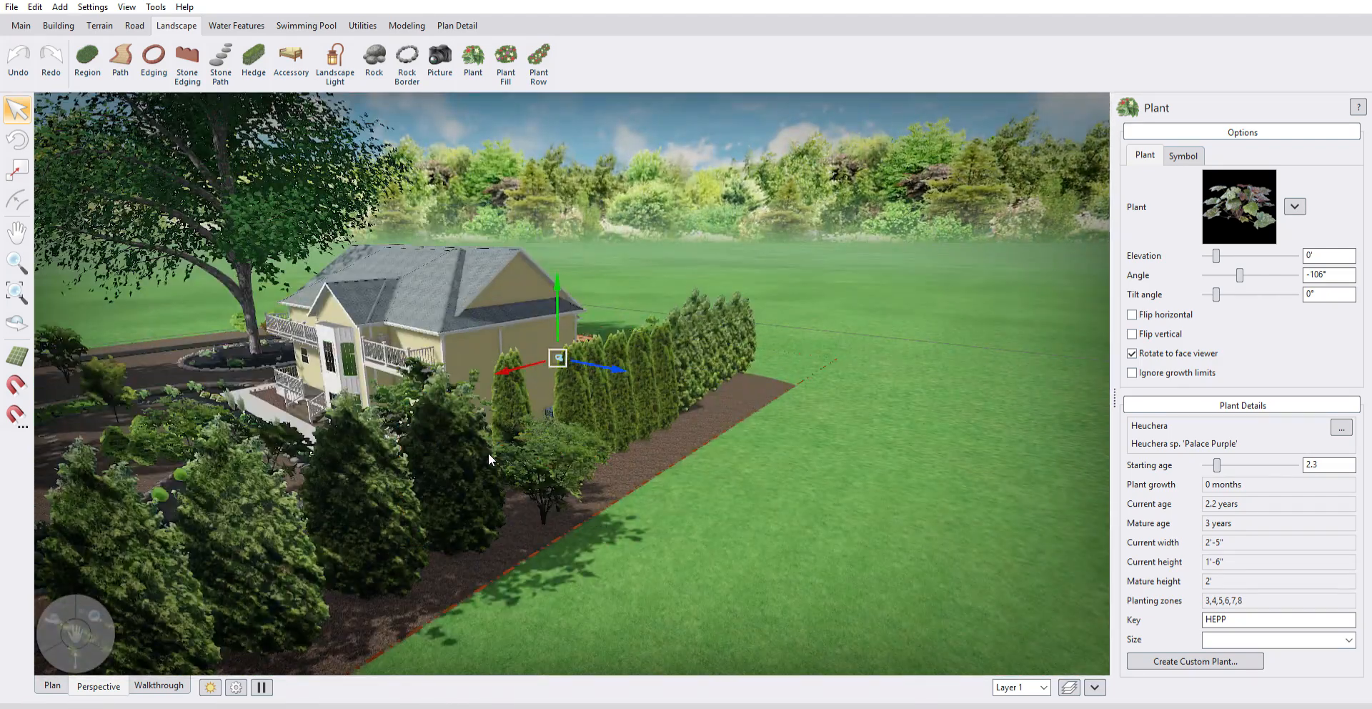
pyautogui.click(400, 483)
pyautogui.moveTo(386, 490); pyautogui.dragTo(296, 523)
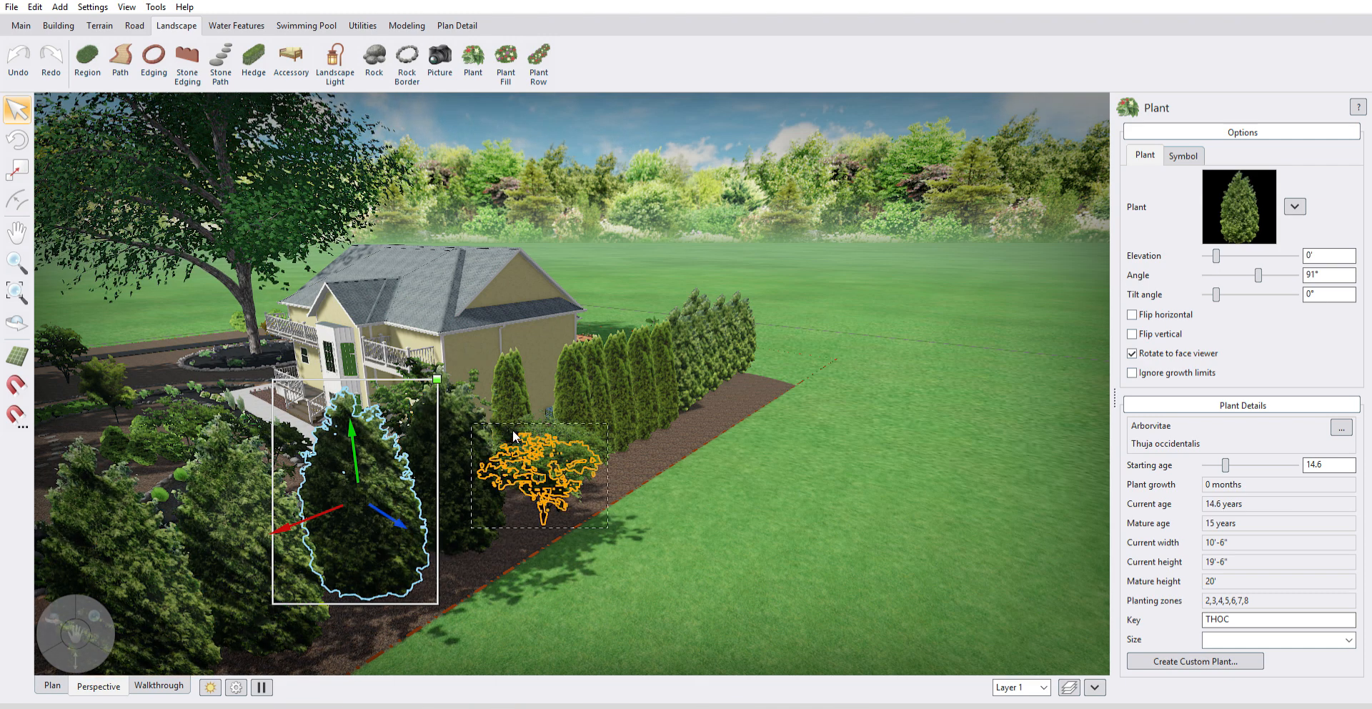
# View the driveway and the large tree's rock-bordered island bed from the garage side, and clear the plant selection.
pyautogui.moveTo(722, 347); pyautogui.dragTo(1058, 457, button='middle')
pyautogui.moveTo(805, 443); pyautogui.dragTo(747, 457, button='middle')
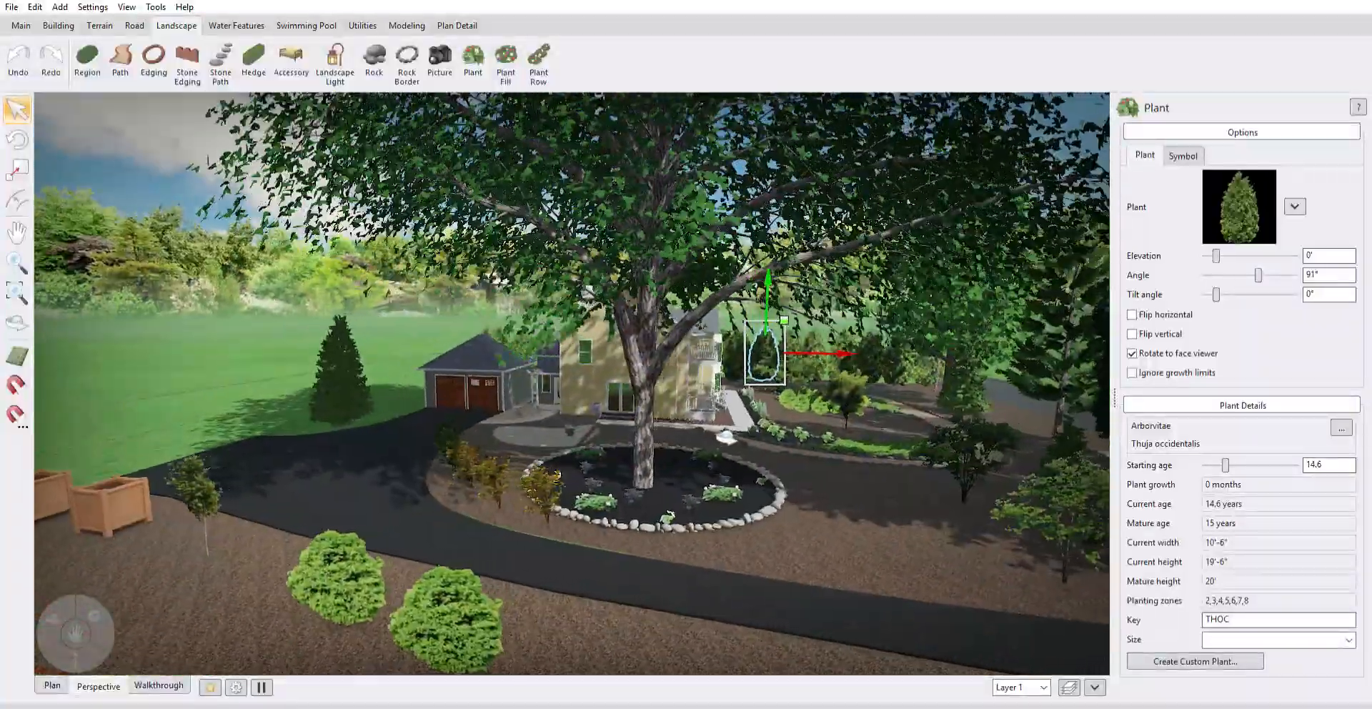
pyautogui.click(243, 292)
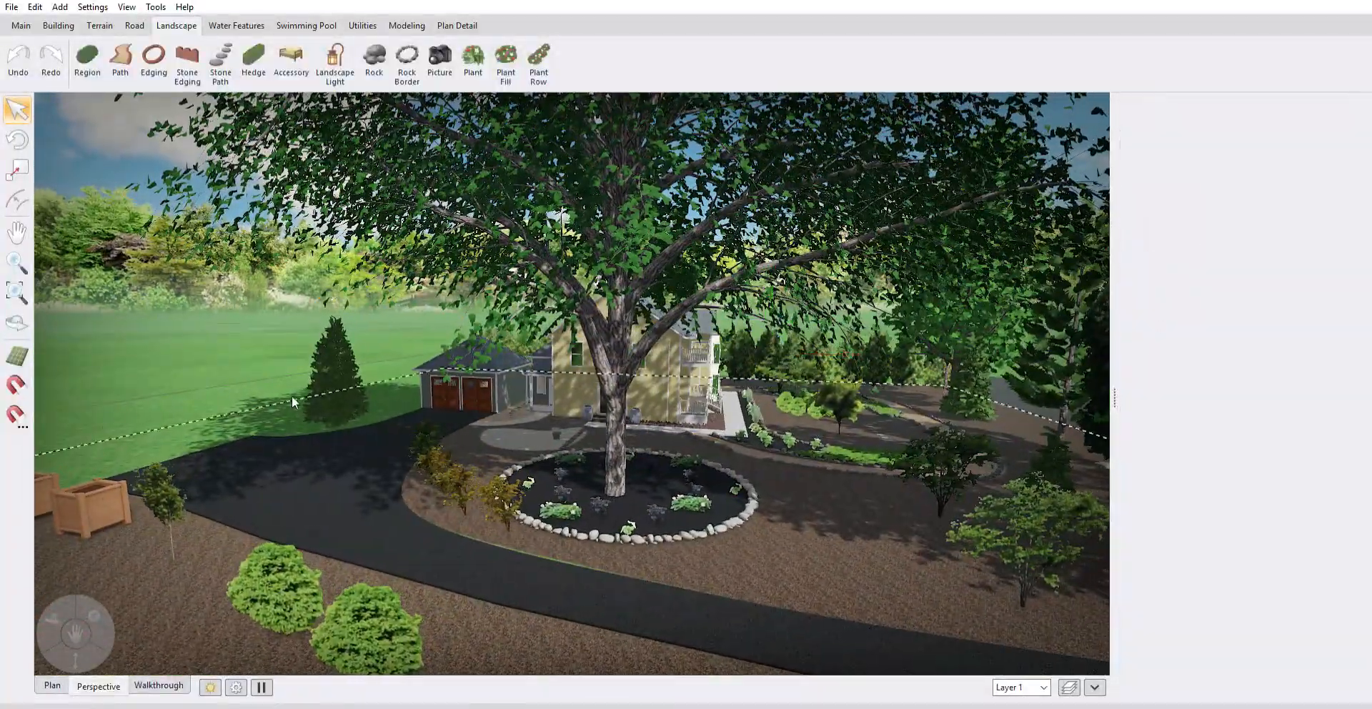